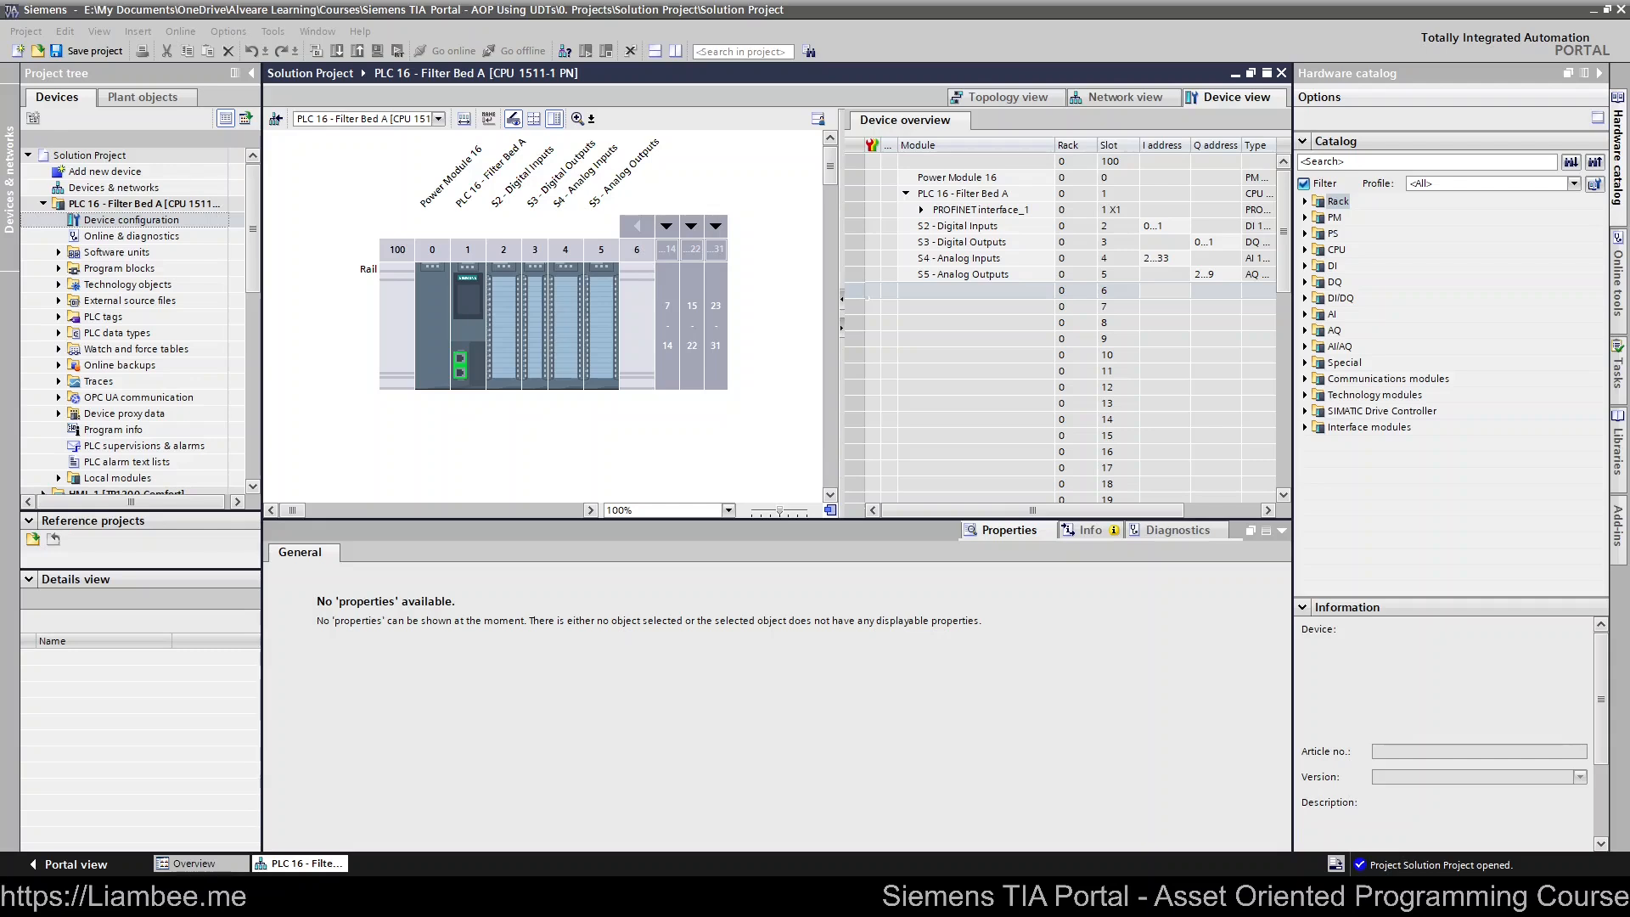
- Inspect the modules on the PLC 16 - Filter Bed A rack, including the CPU, power module, and digital and analog I/O modules
{"action": "left_click", "coordinate": [471, 346]}
{"action": "left_click", "coordinate": [426, 323]}
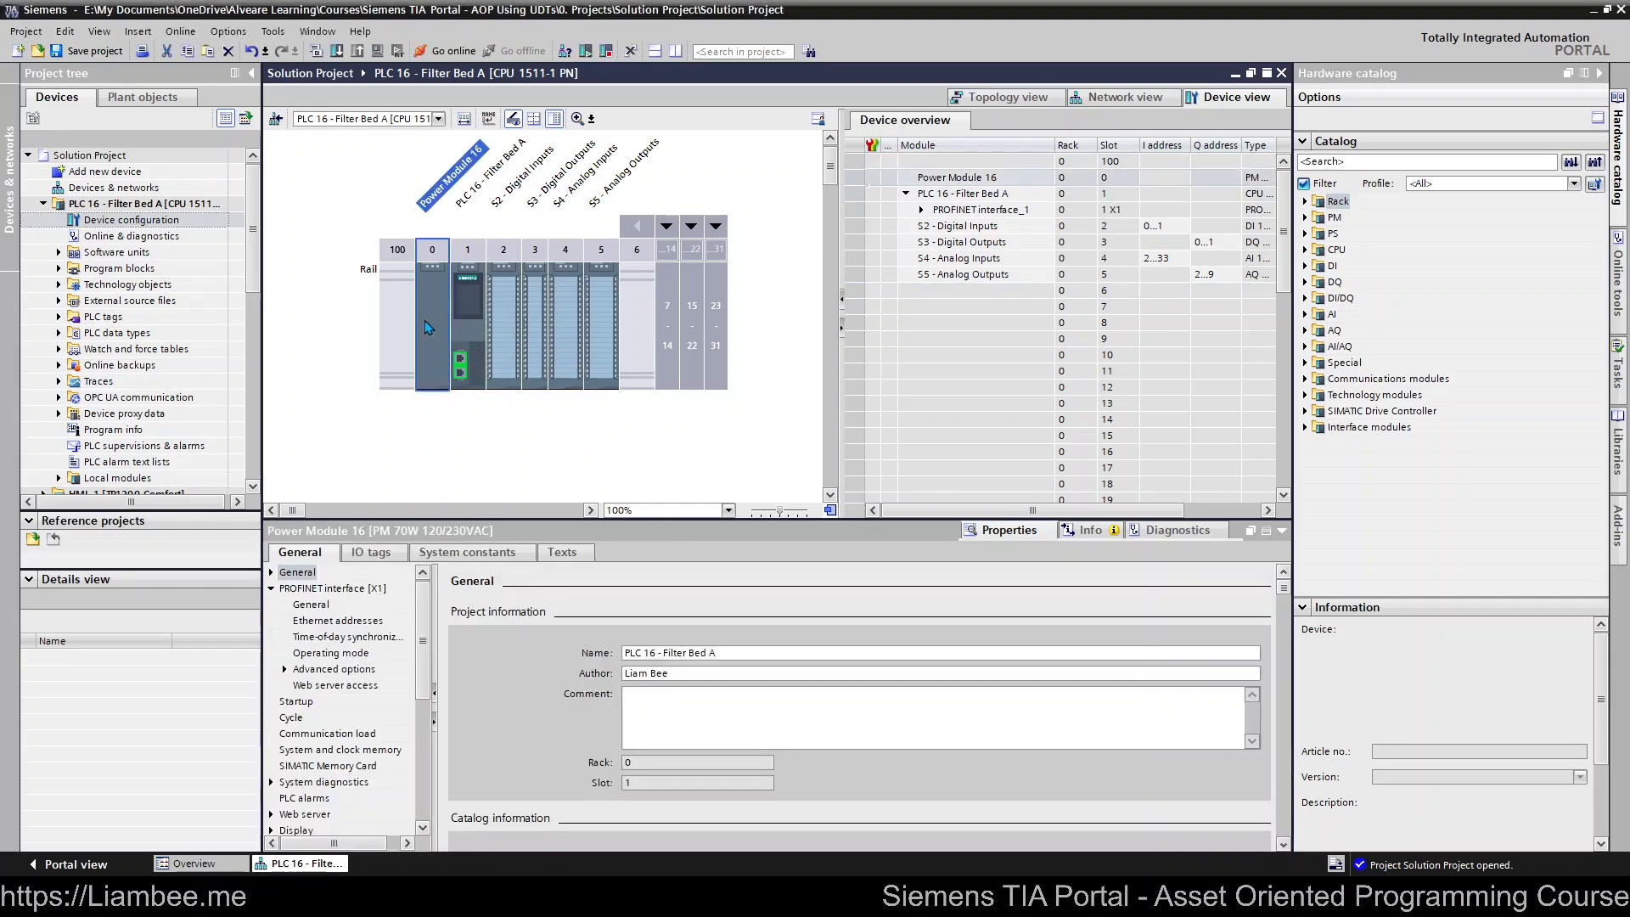
{"action": "left_click", "coordinate": [512, 327]}
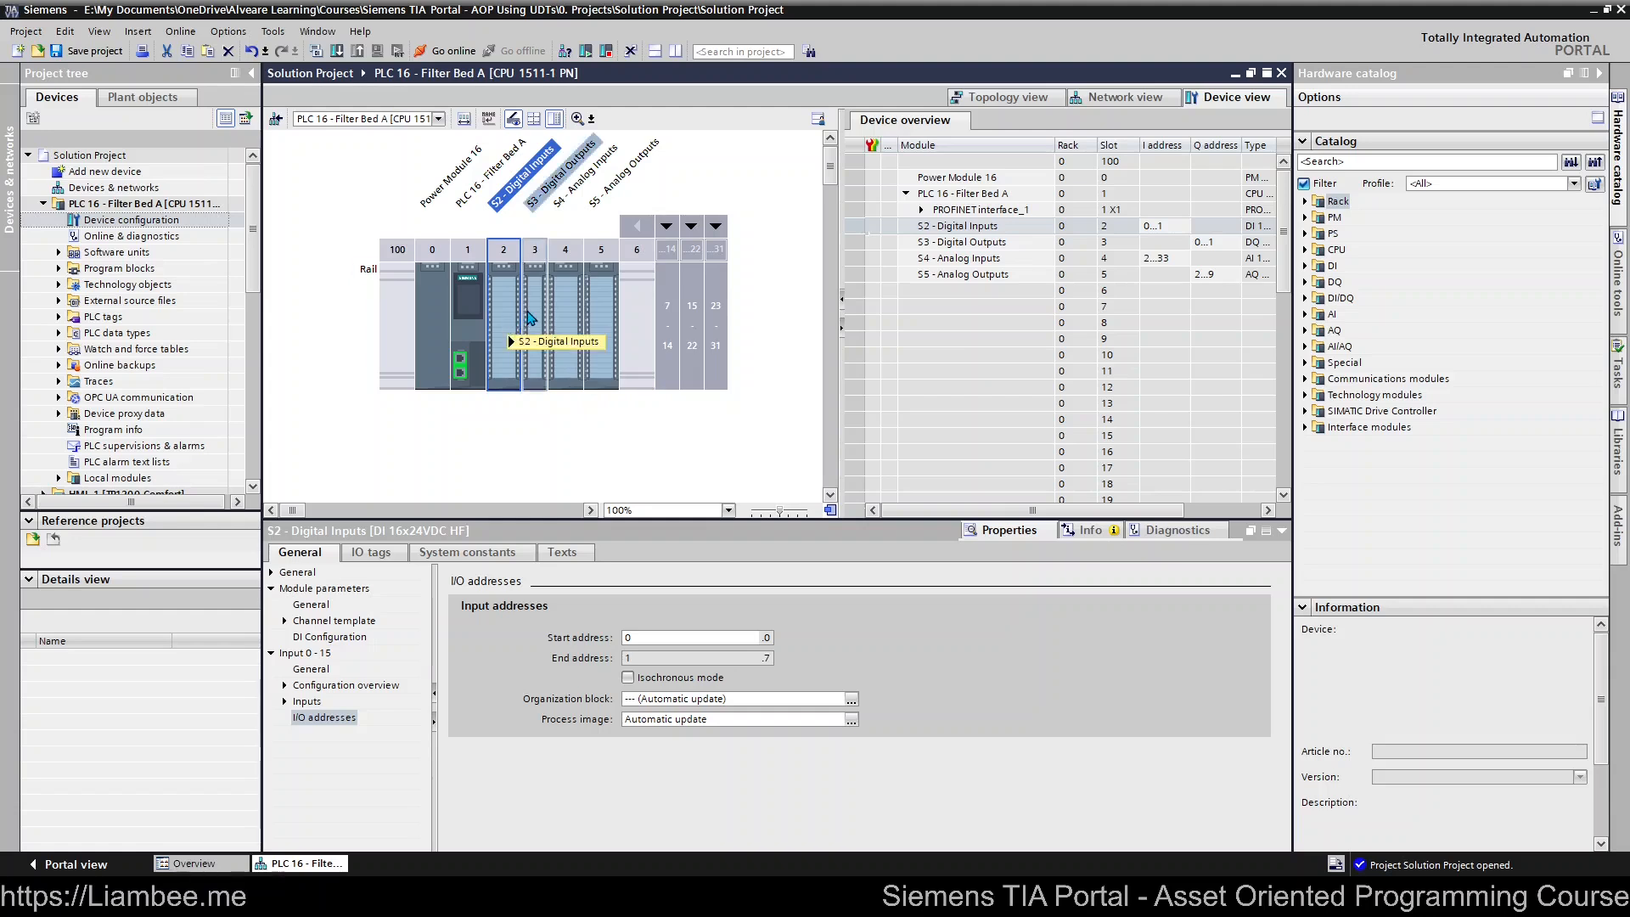
{"action": "left_click", "coordinate": [536, 319]}
{"action": "left_click", "coordinate": [565, 316]}
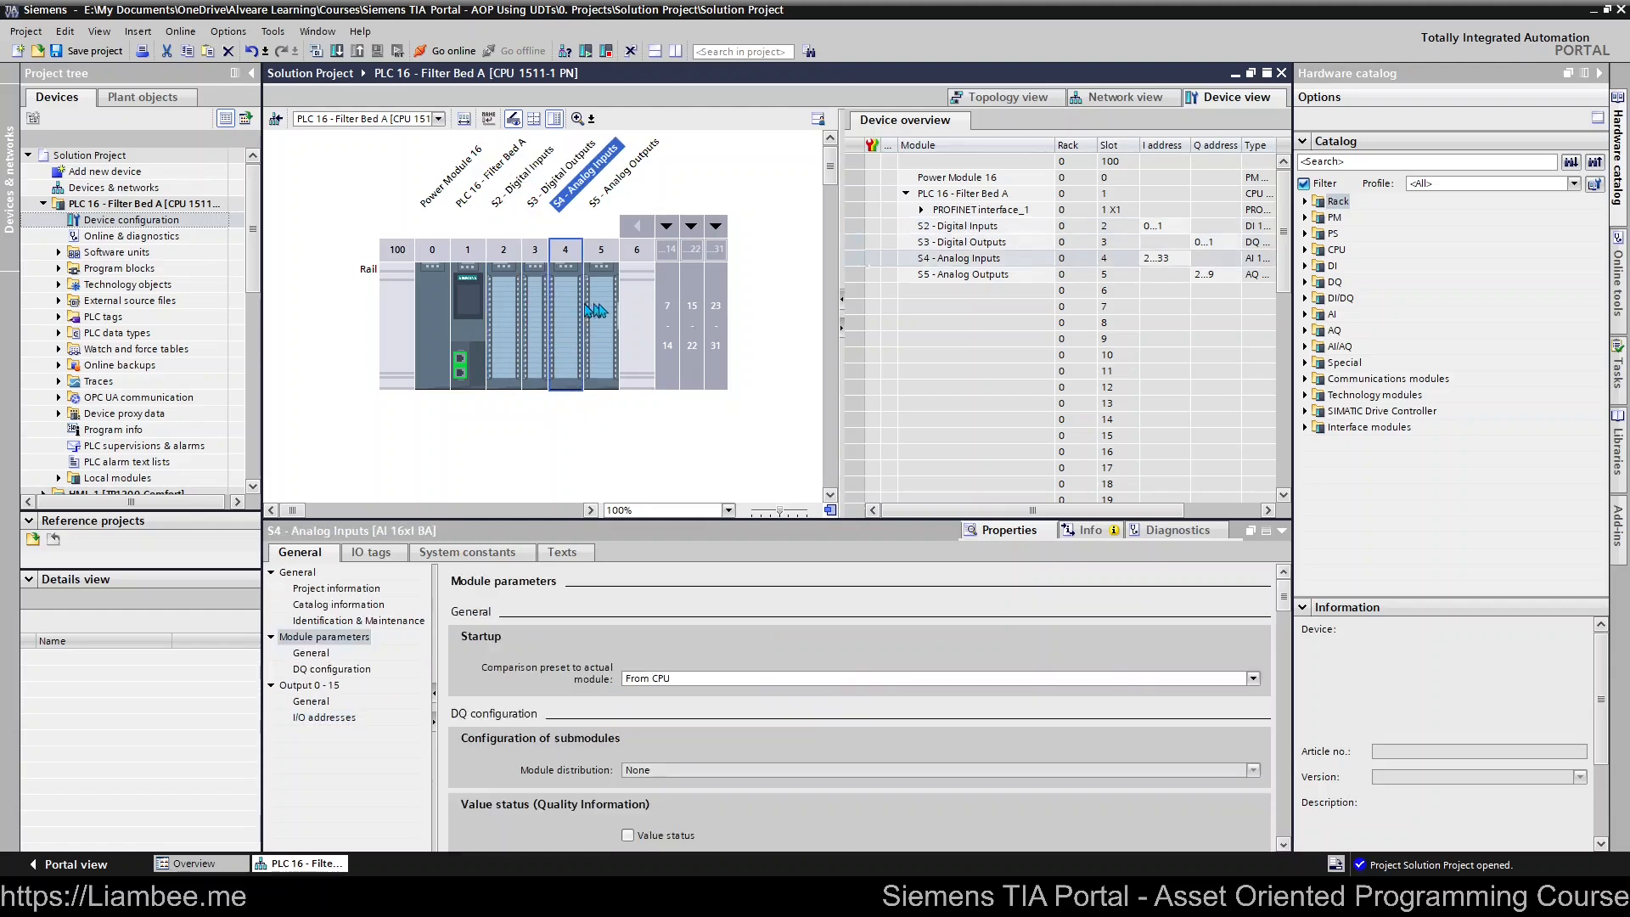
{"action": "left_click", "coordinate": [601, 310]}
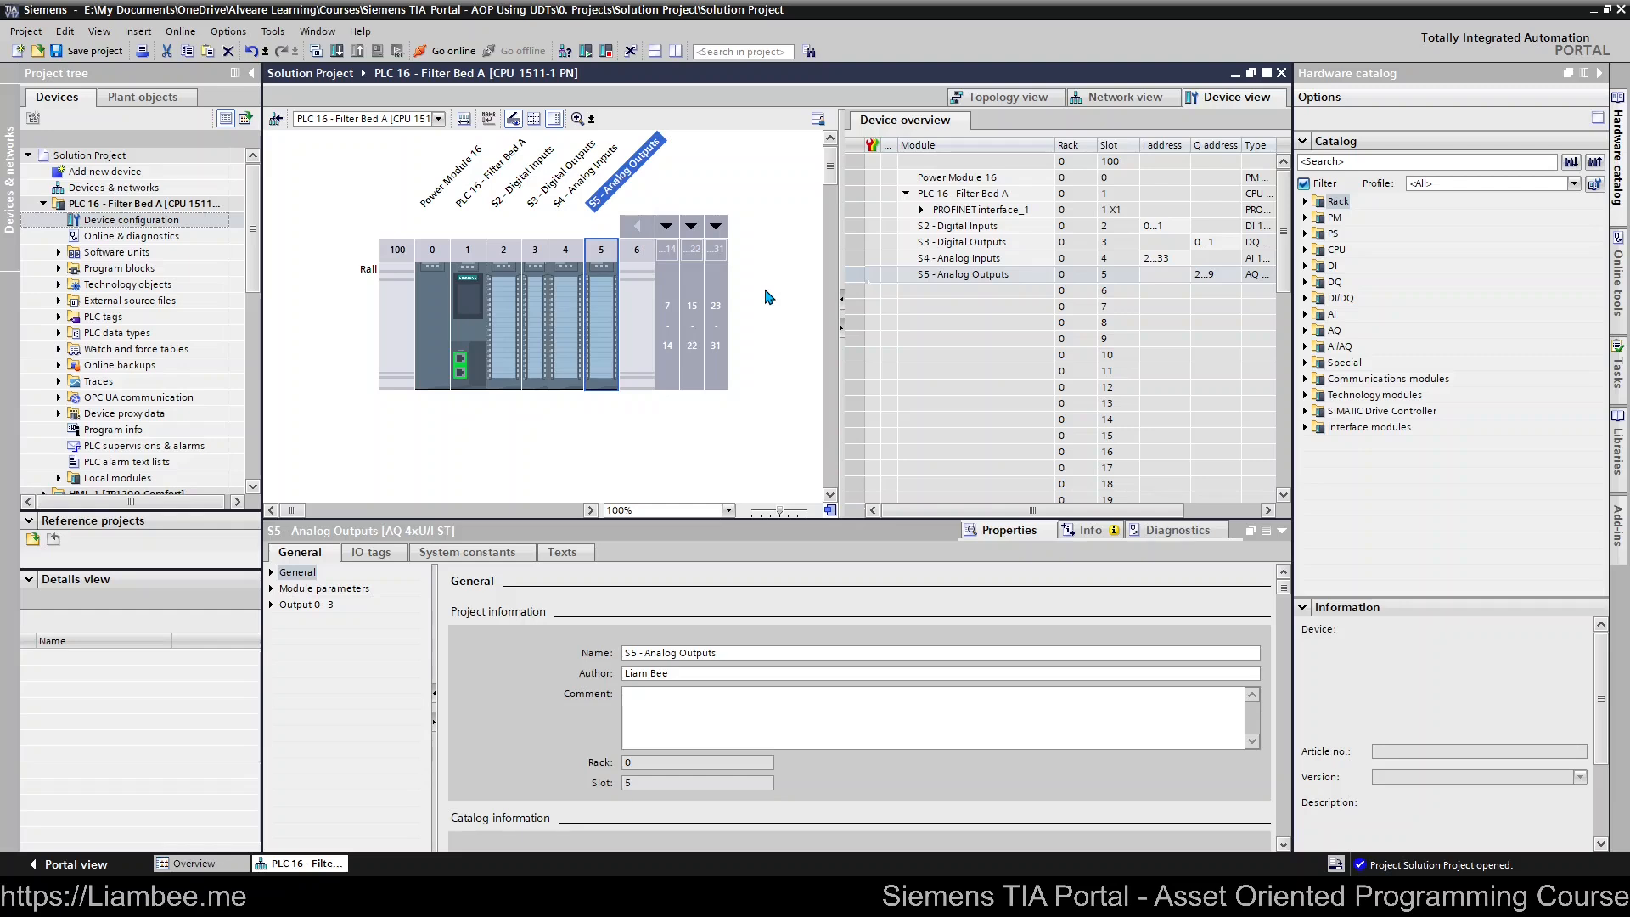
{"action": "left_click", "coordinate": [513, 318]}
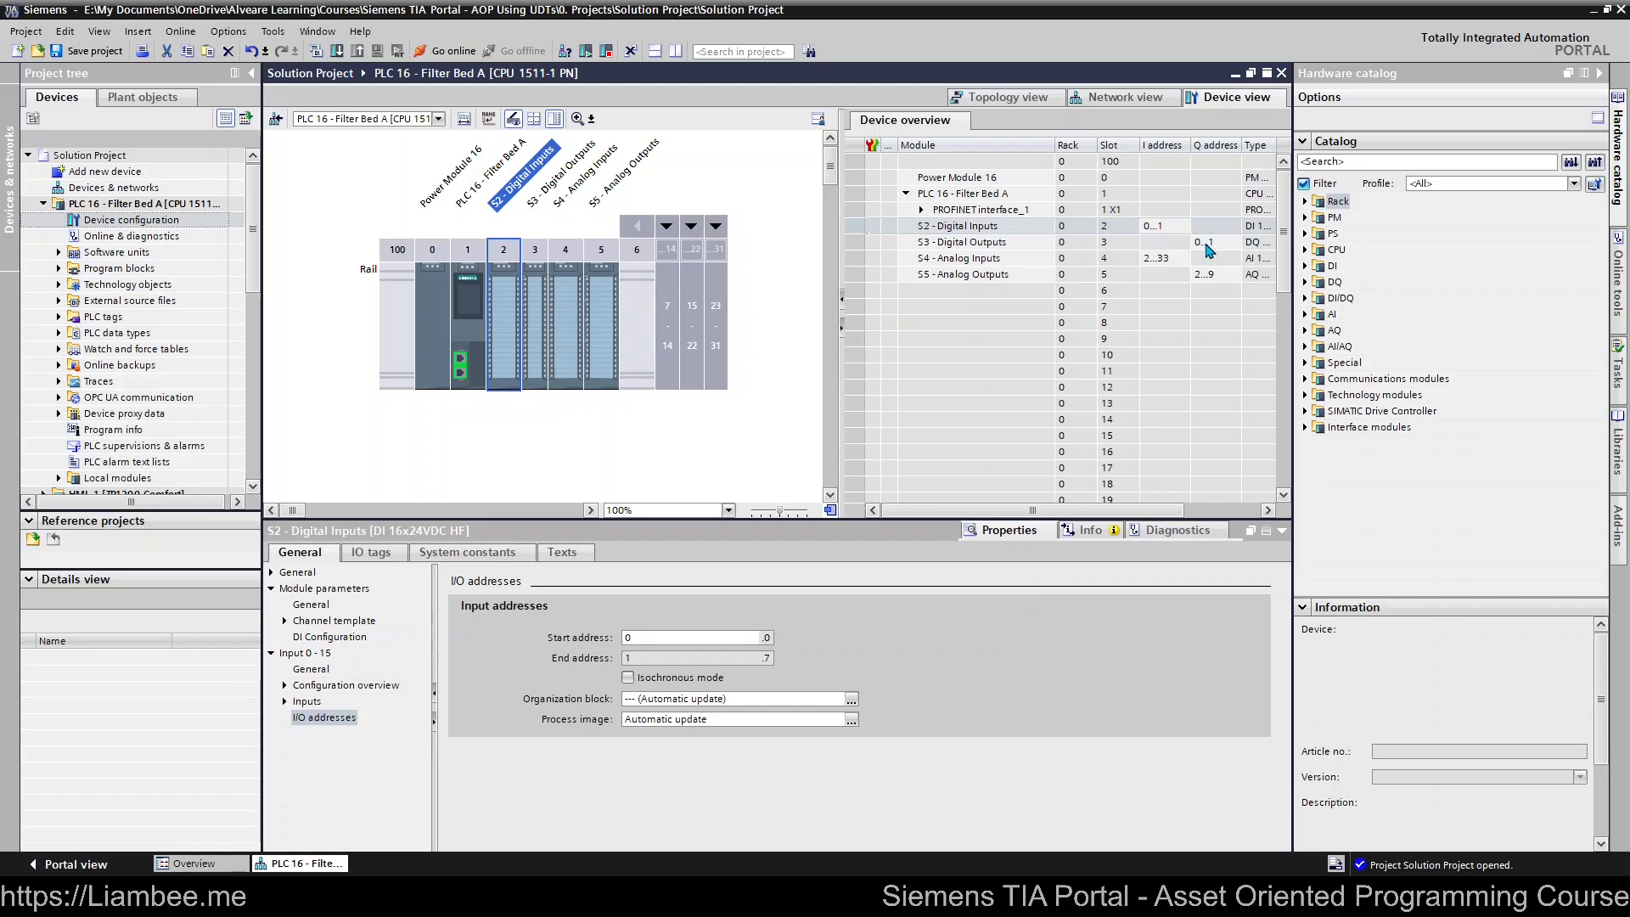
- Check the I/O addresses of the digital output, analog input and analog output modules in the device overview
{"action": "left_click", "coordinate": [1207, 244]}
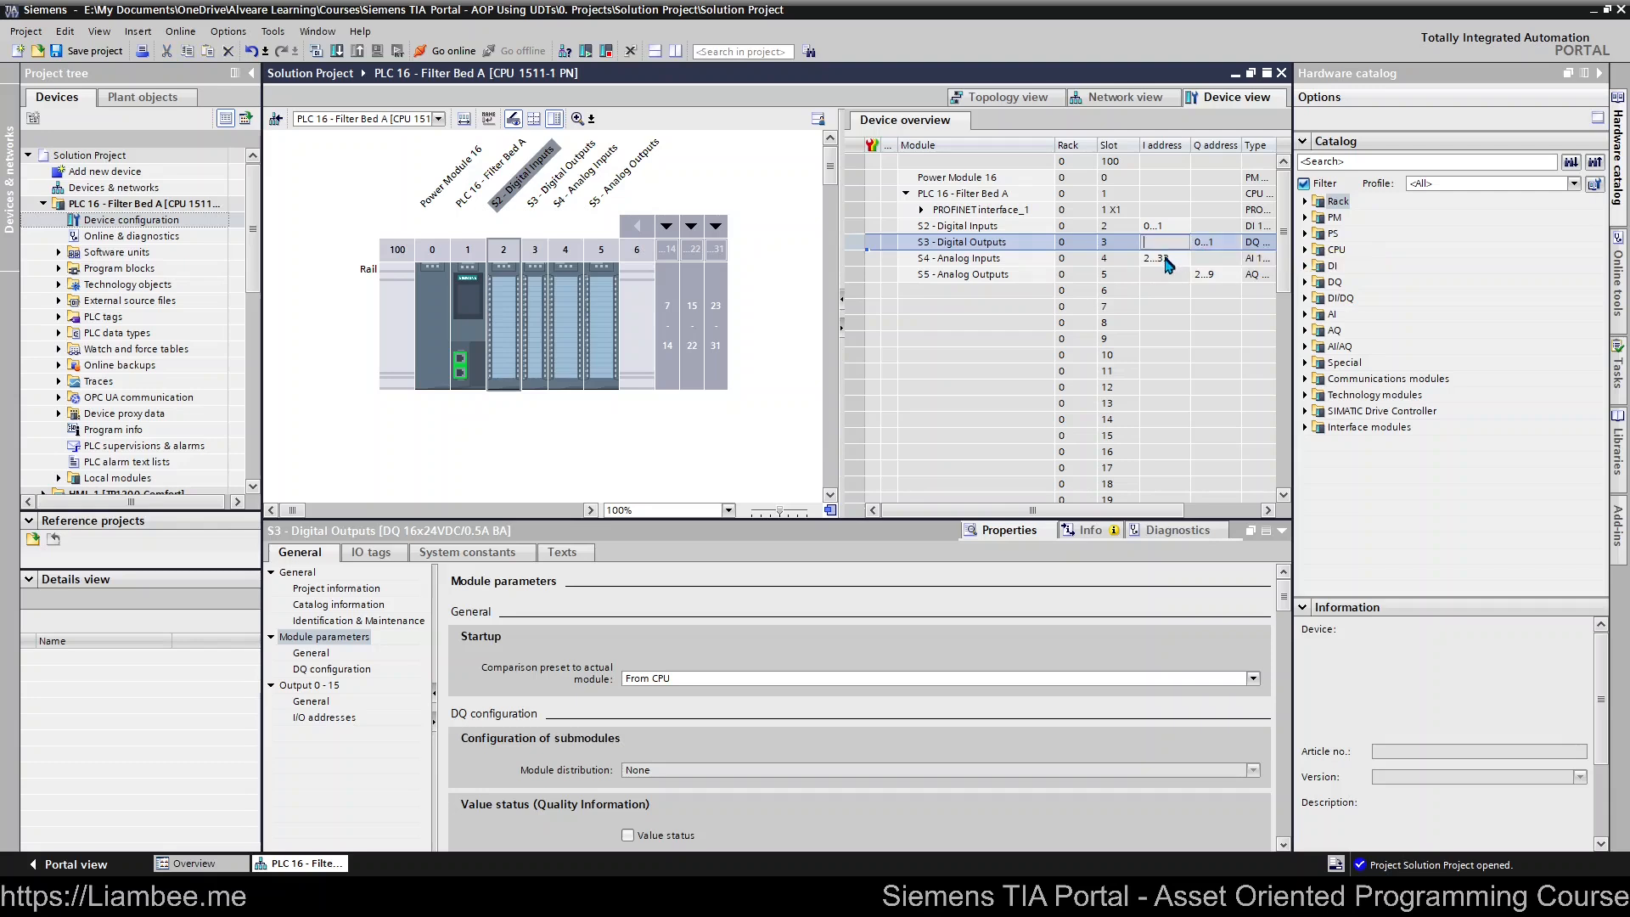
{"action": "left_click", "coordinate": [1165, 258]}
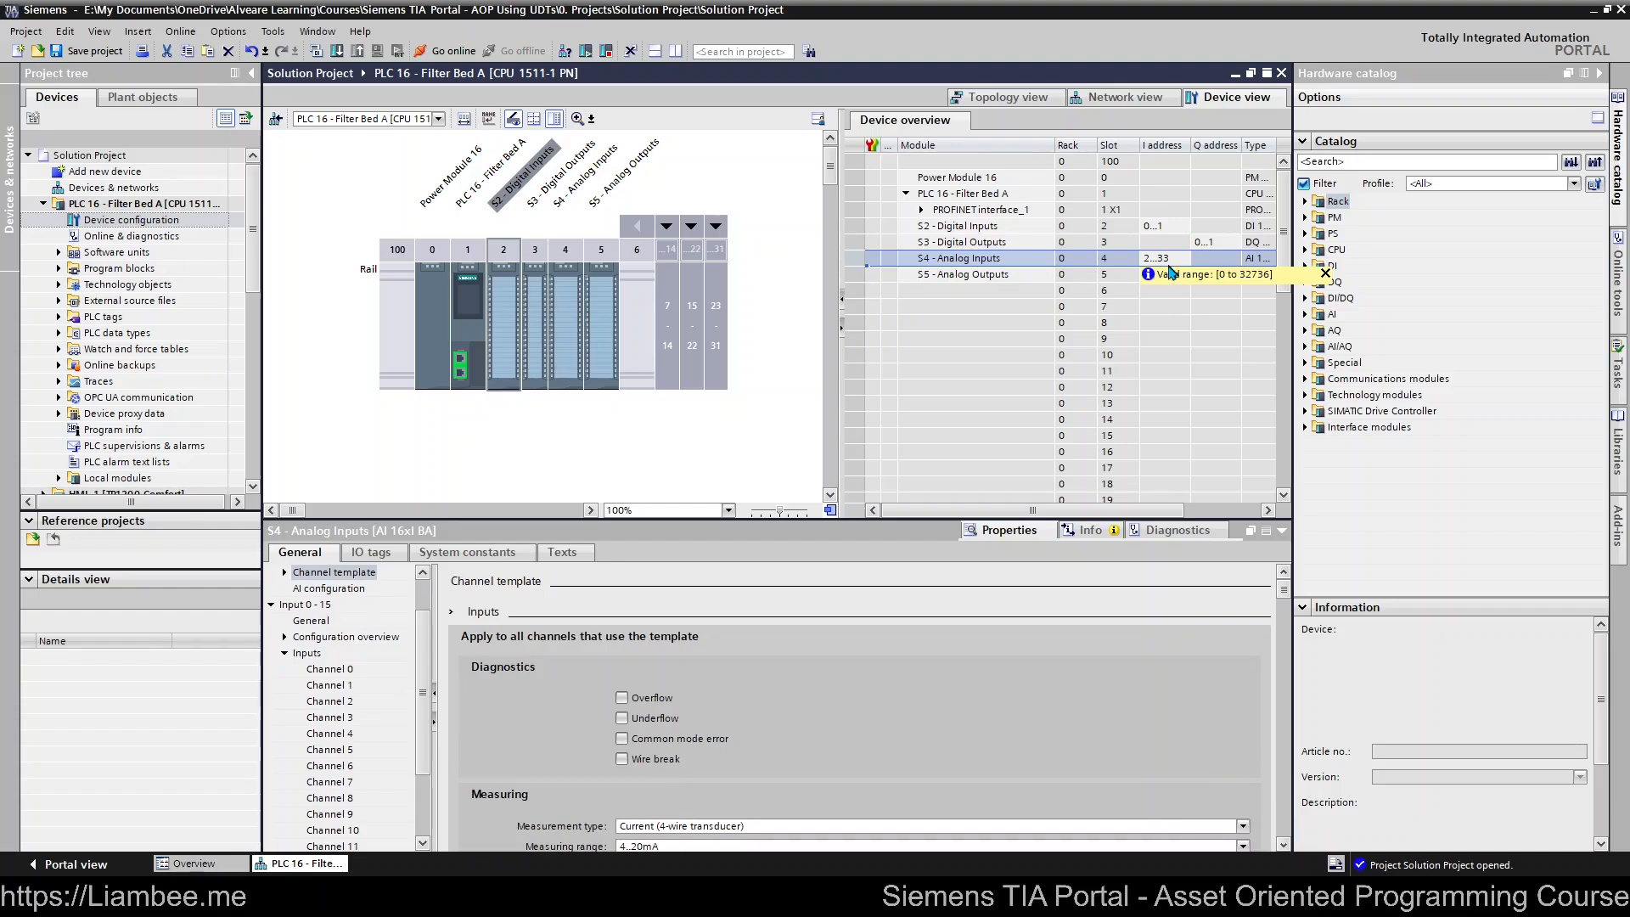
{"action": "left_click", "coordinate": [1160, 352]}
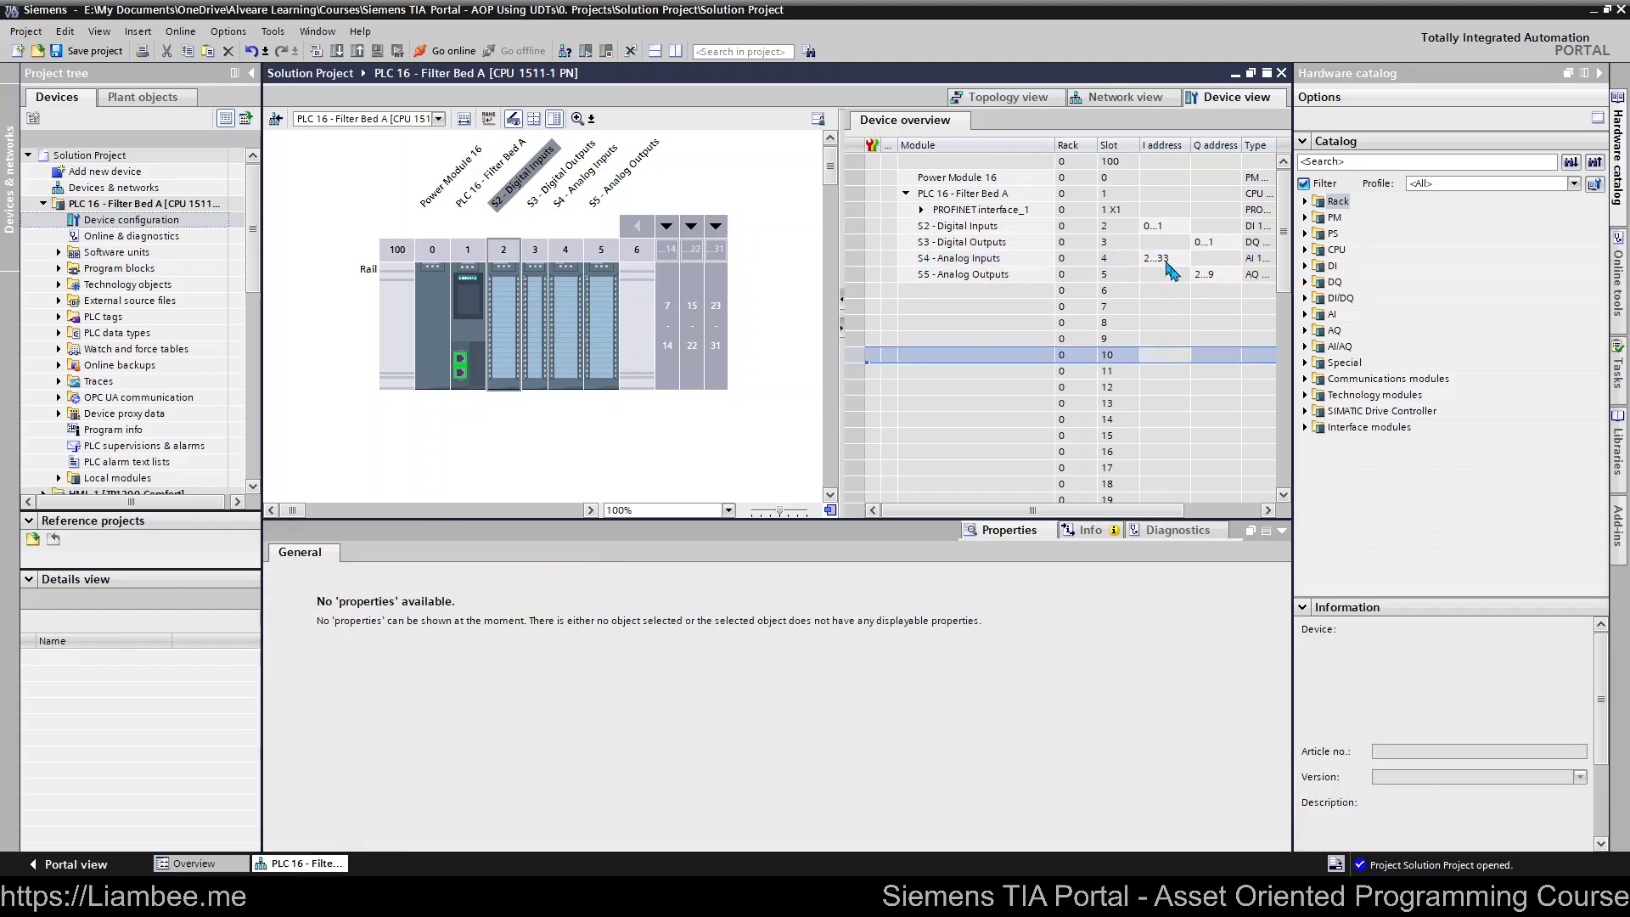
{"action": "left_click", "coordinate": [1216, 277]}
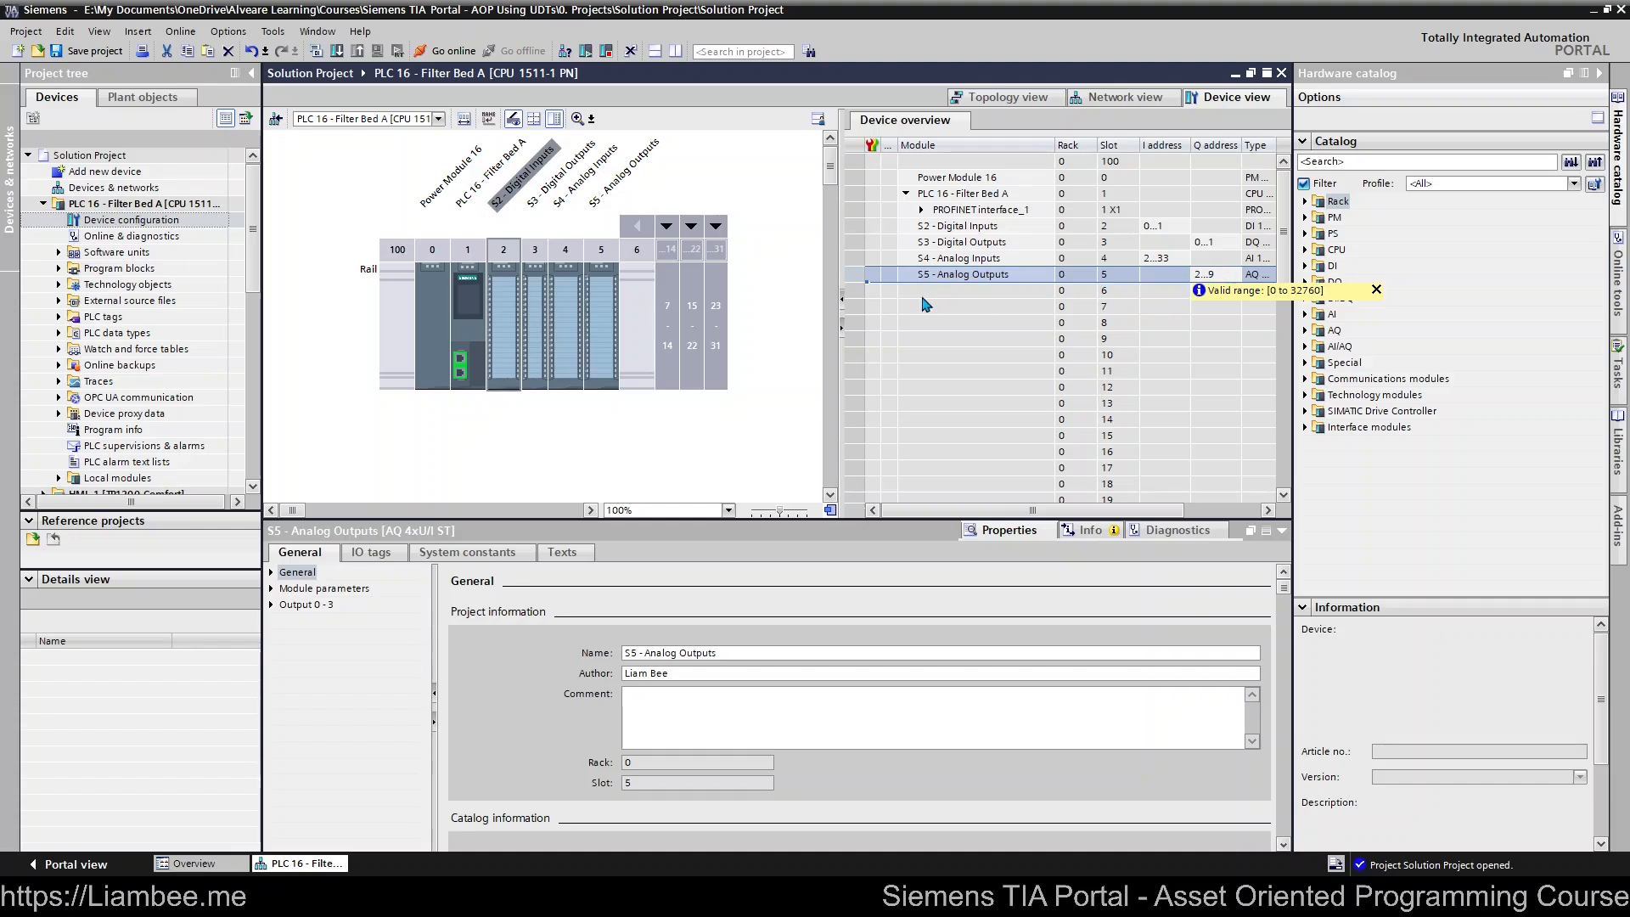
- Review the general properties of the PLC 16 - Filter Bed A CPU, down to its Identification & Maintenance data and checksums
{"action": "left_click", "coordinate": [472, 314]}
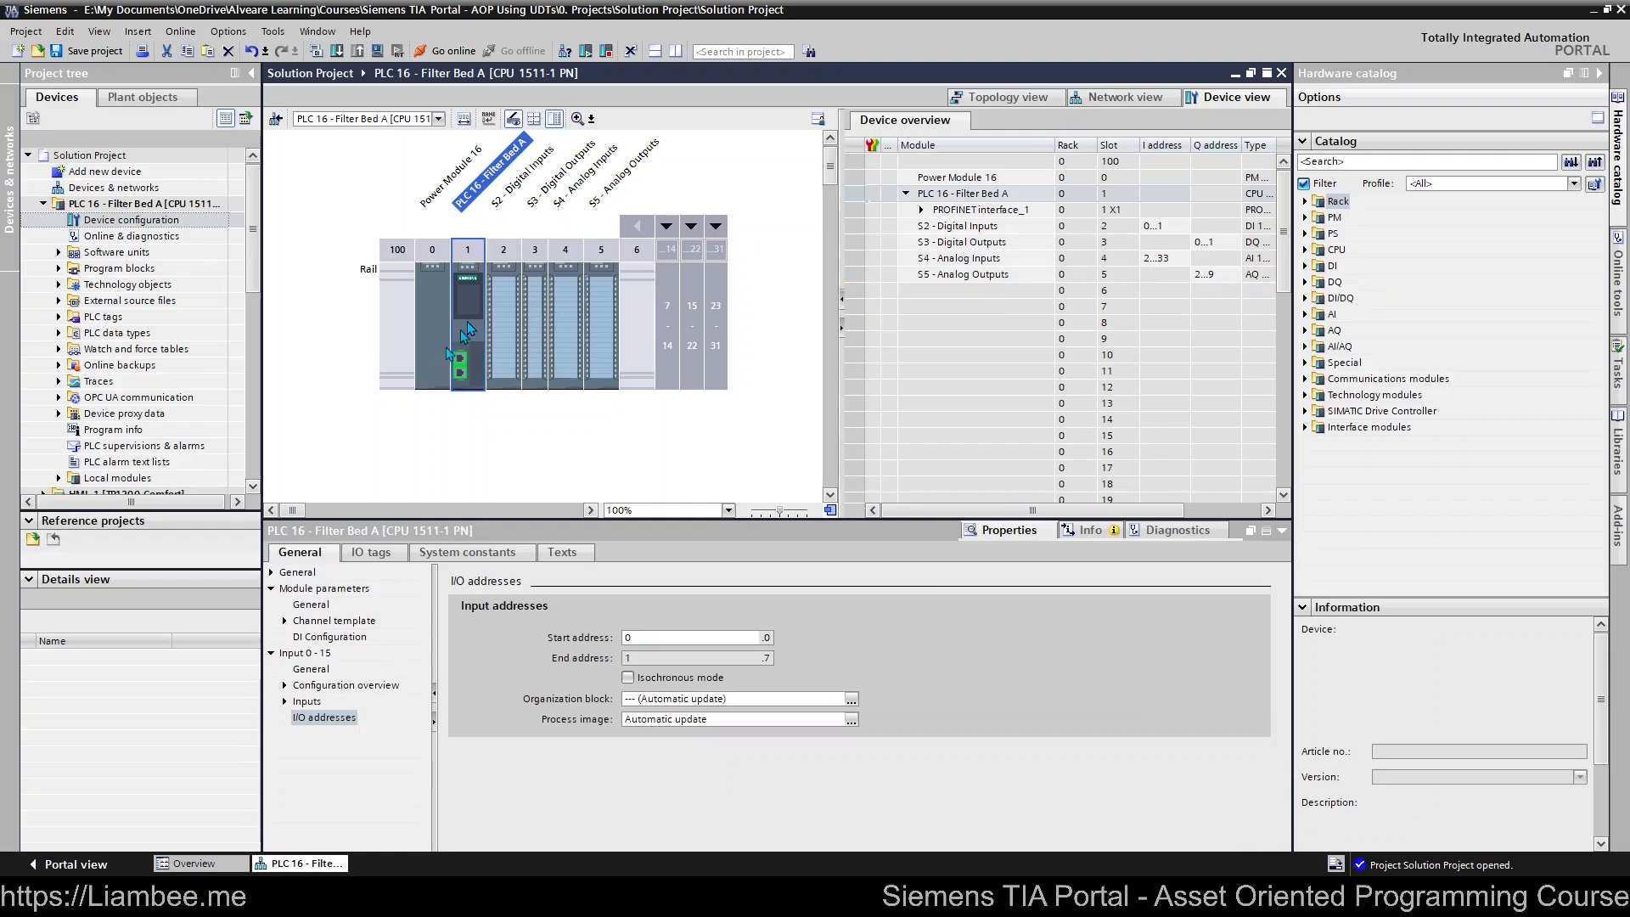
{"action": "left_click", "coordinate": [295, 572]}
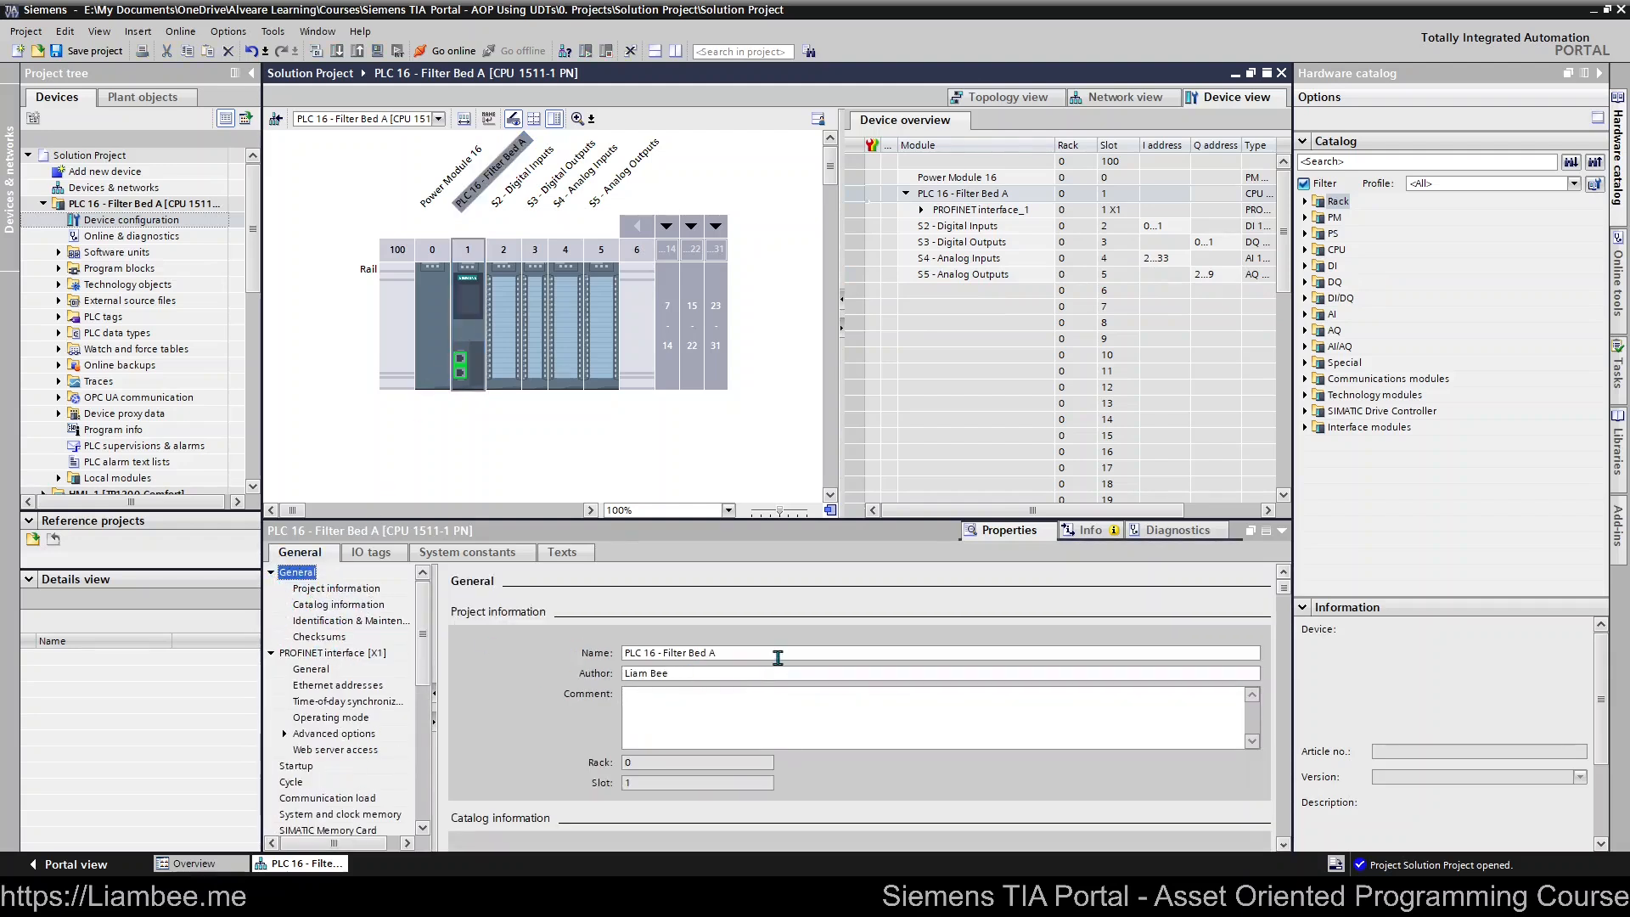
{"action": "left_click", "coordinate": [728, 706]}
{"action": "left_click_drag", "start_coordinate": [1285, 589], "coordinate": [1285, 794]}
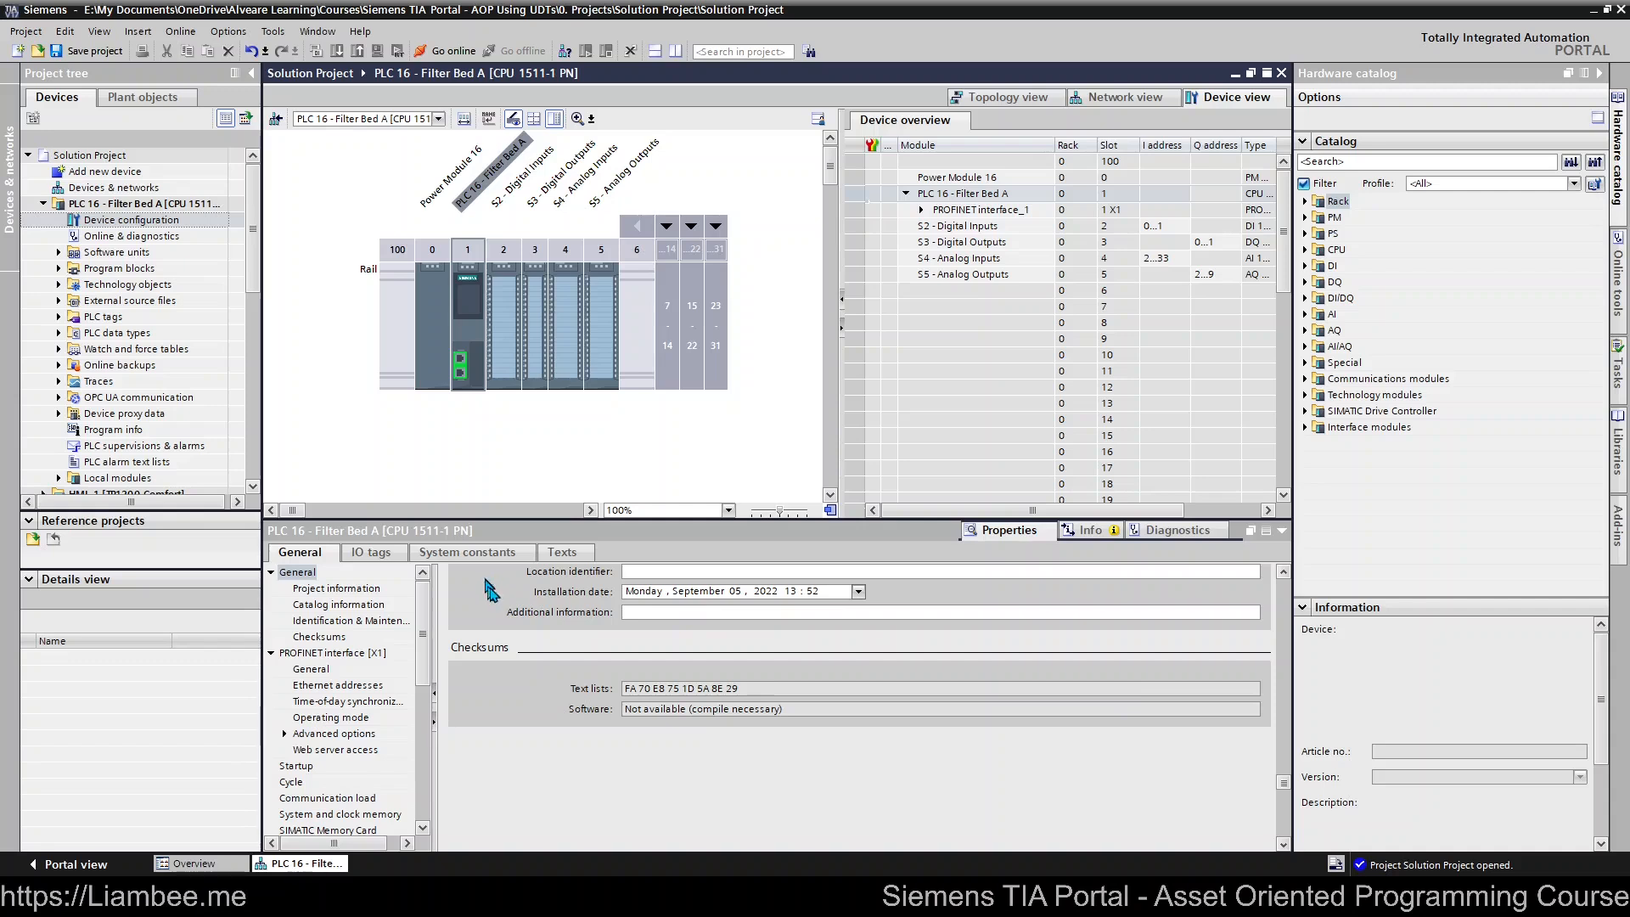
{"action": "scroll", "coordinate": [497, 590], "scroll_direction": "up", "scroll_amount": 2}
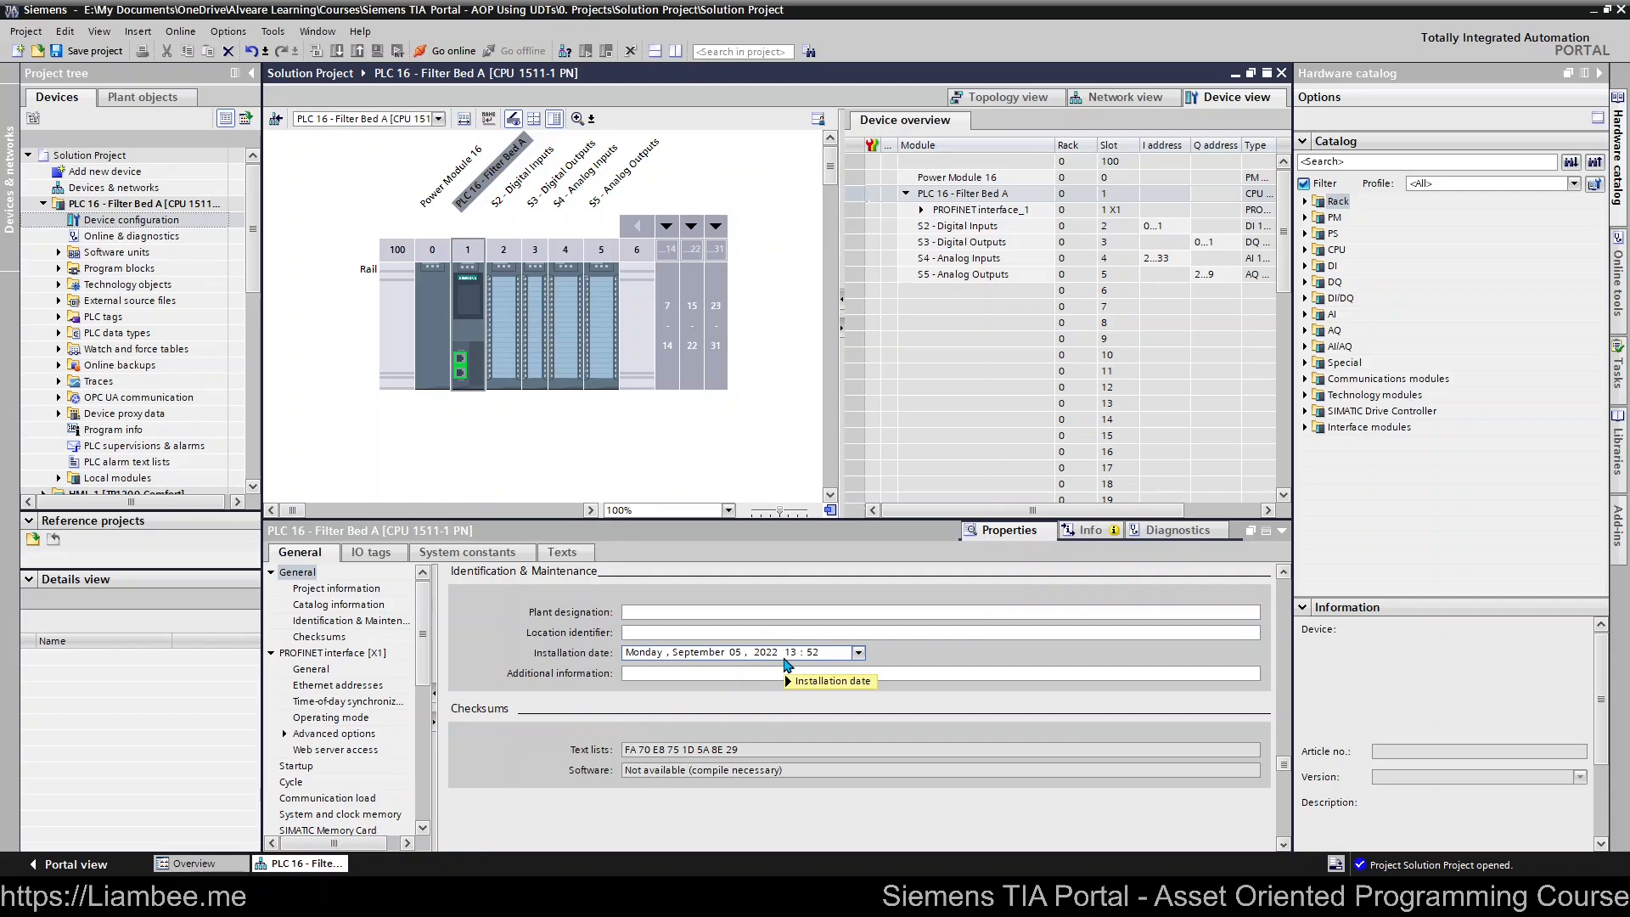
{"action": "mouse_move", "coordinate": [785, 662]}
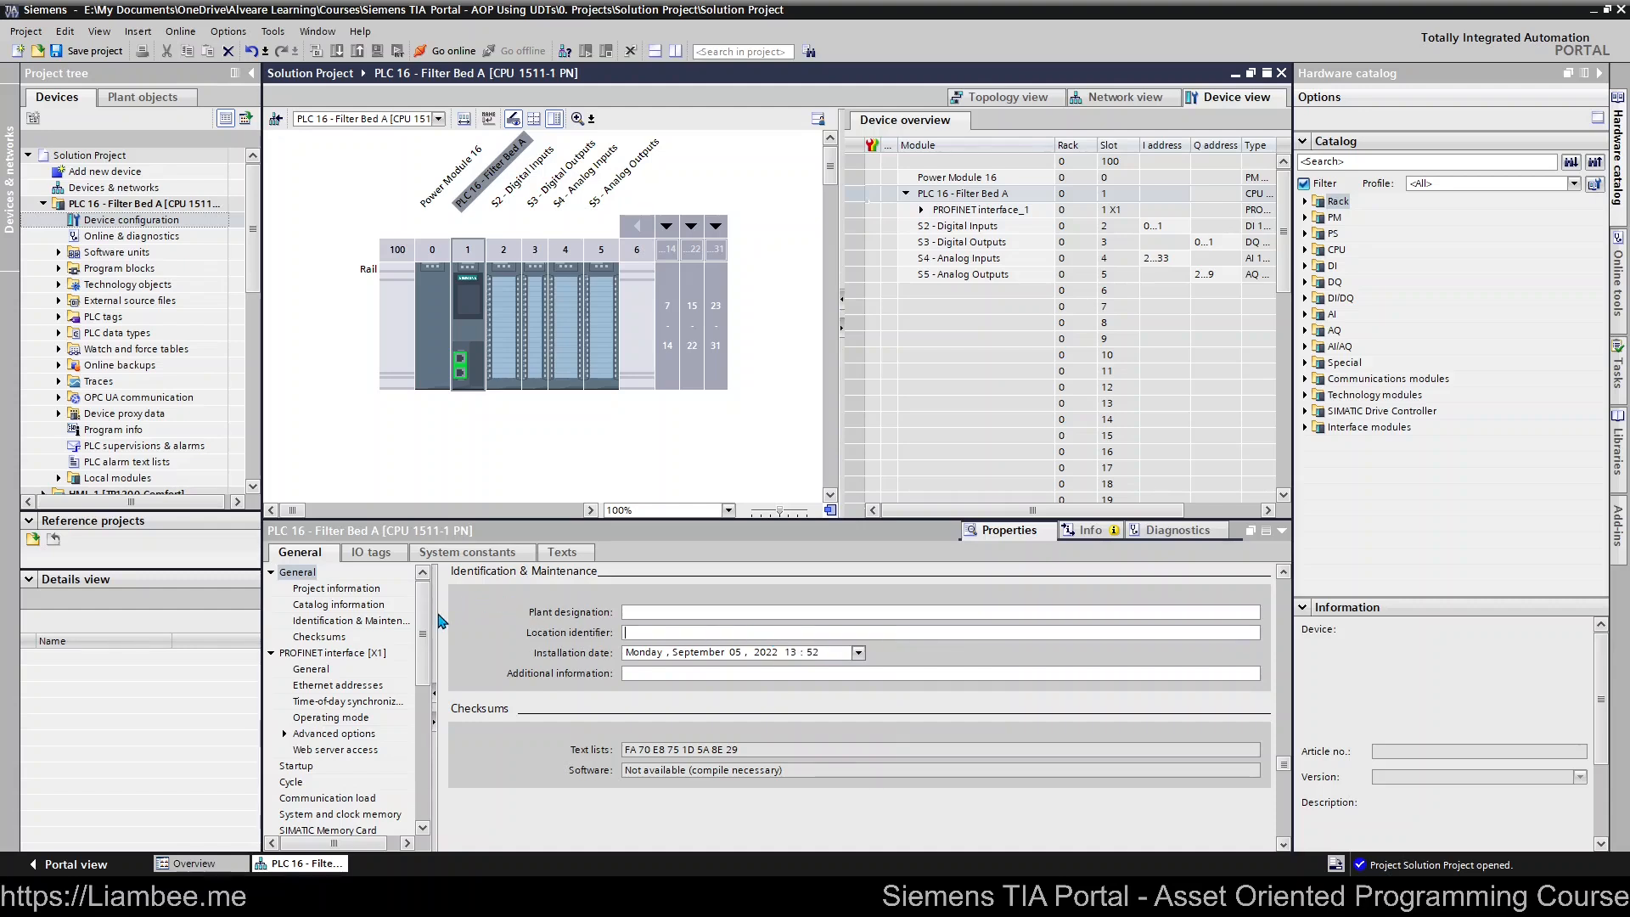
- Examine the CPU's PROFINET interface [X1] properties and view the subnets available for its Ethernet connection
{"action": "scroll", "coordinate": [421, 636], "scroll_direction": "down", "scroll_amount": 1}
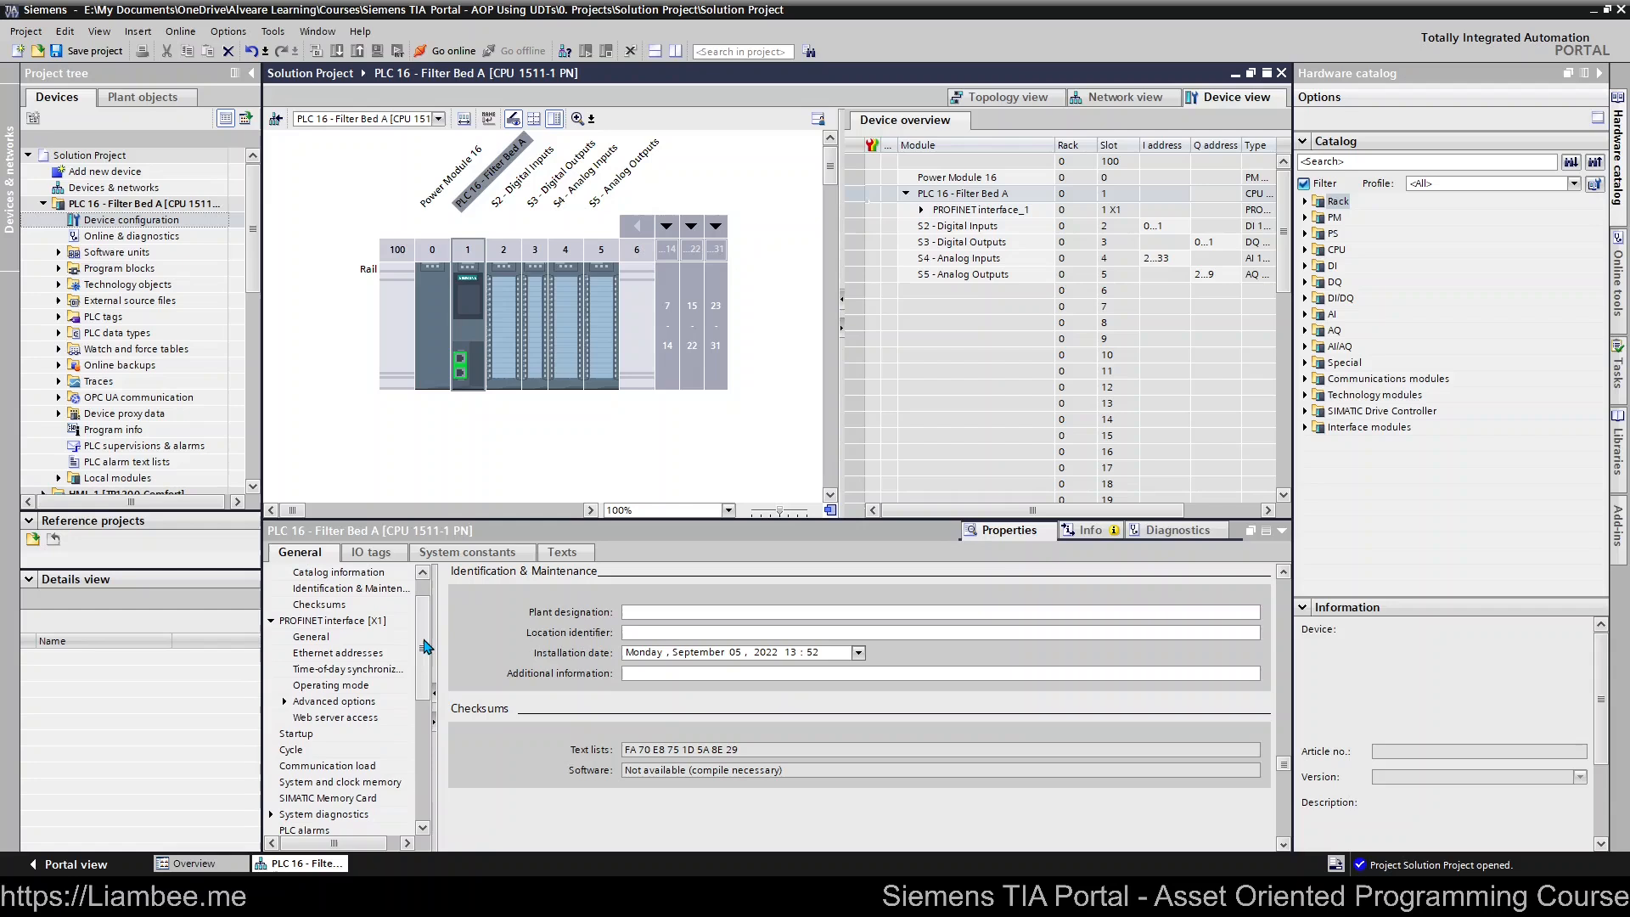
{"action": "left_click", "coordinate": [377, 622]}
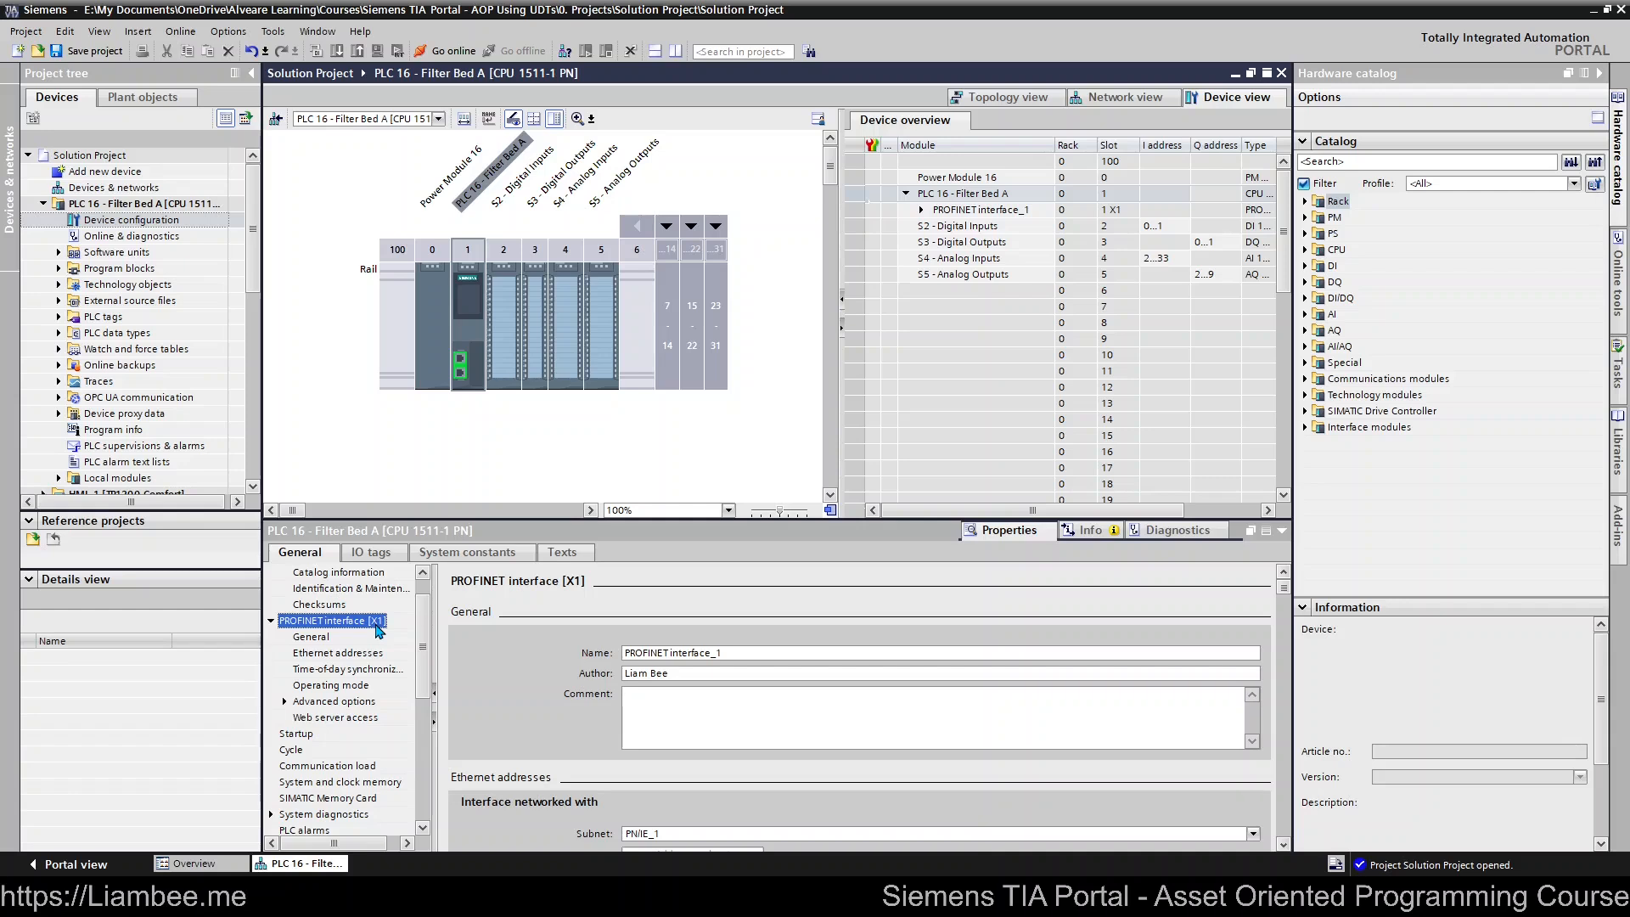
{"action": "scroll", "coordinate": [497, 700], "scroll_direction": "down", "scroll_amount": 3}
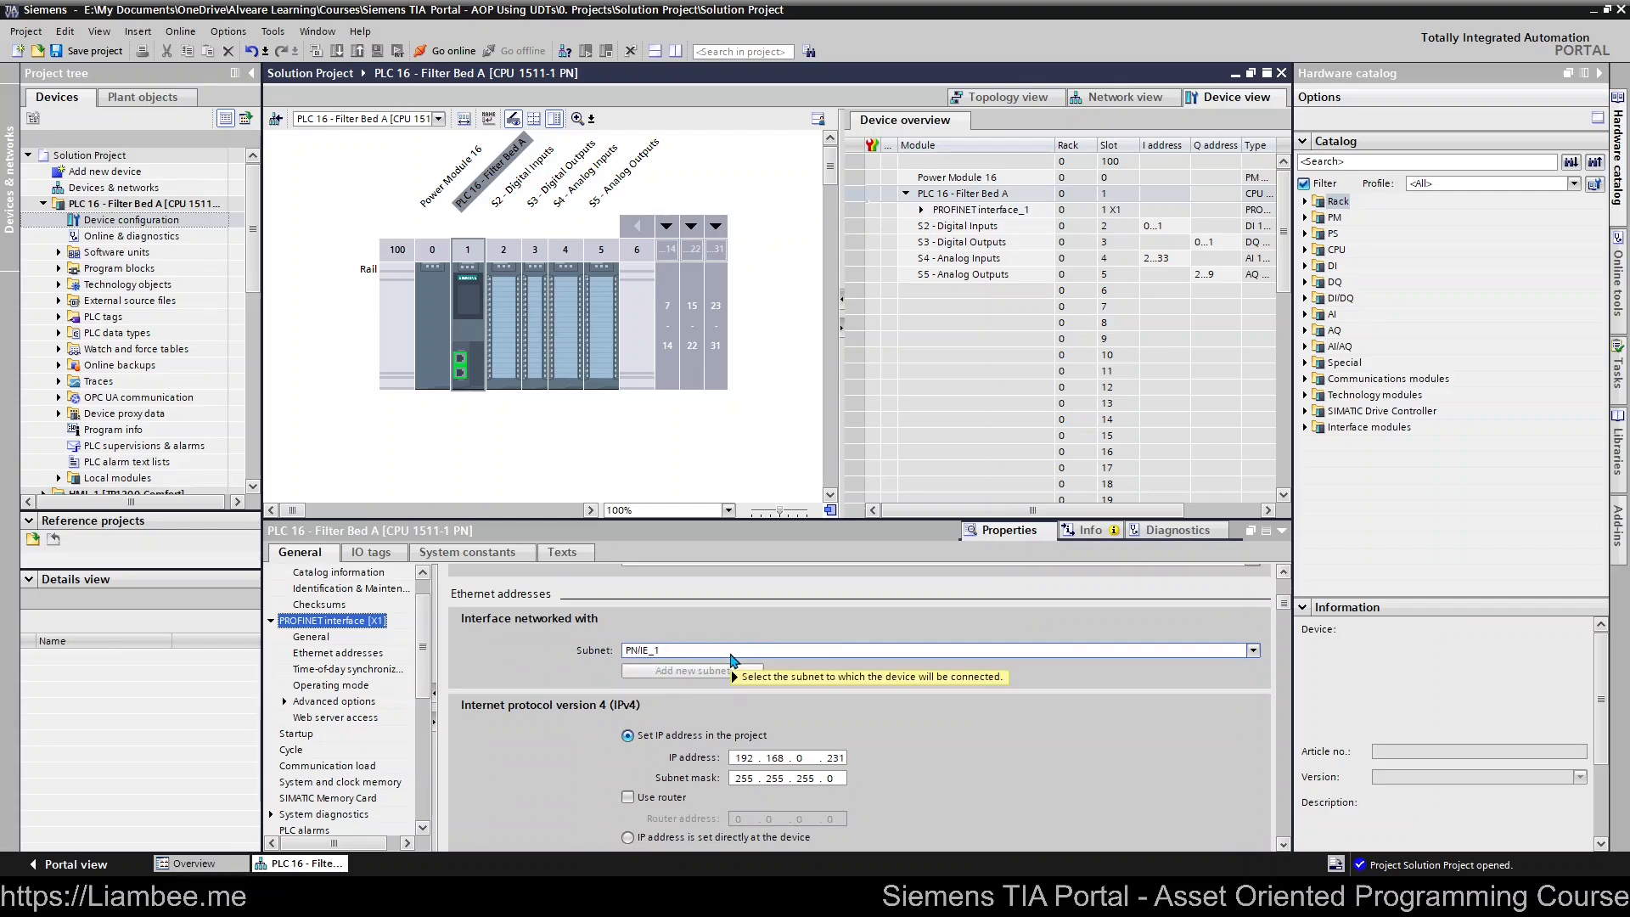
{"action": "mouse_move", "coordinate": [731, 670]}
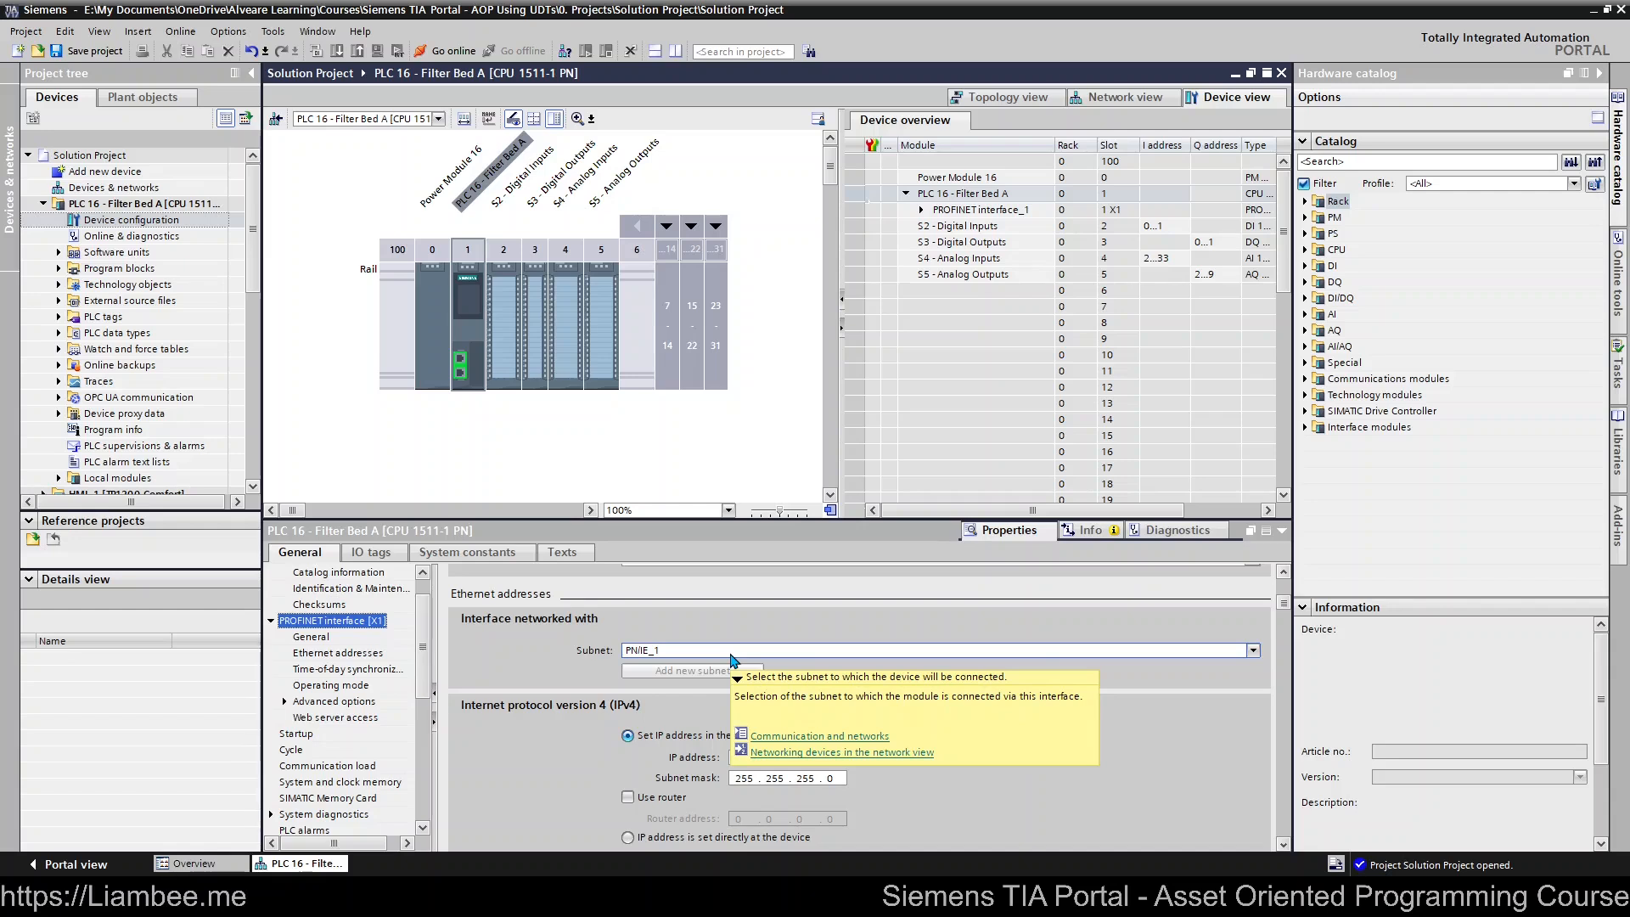
{"action": "left_click", "coordinate": [732, 652]}
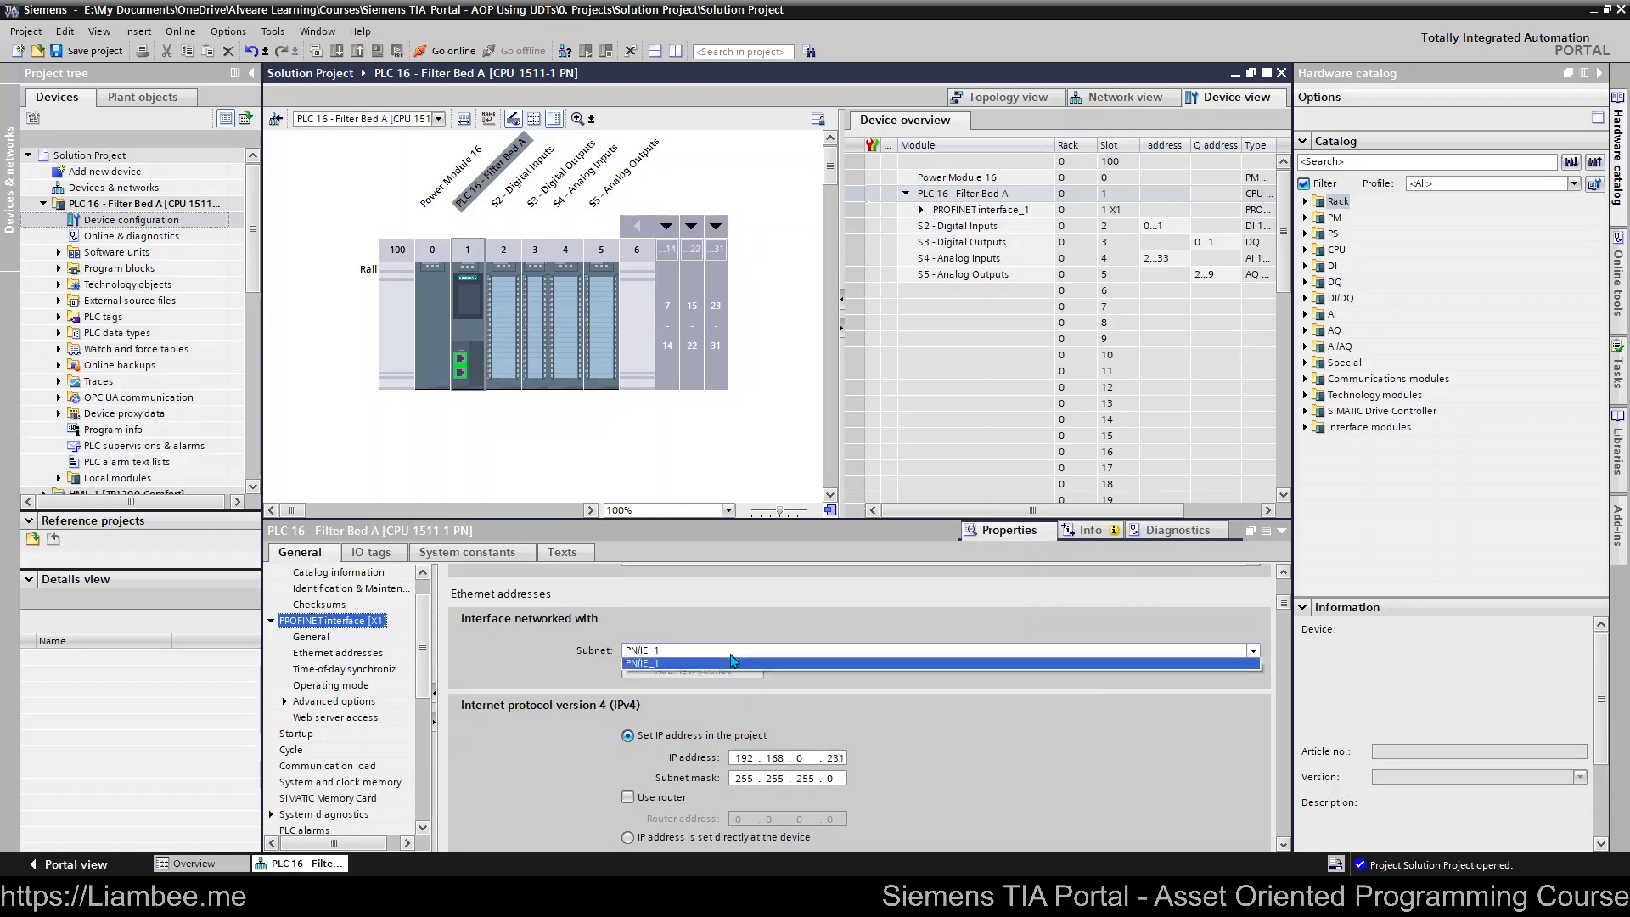
{"action": "left_click", "coordinate": [580, 667]}
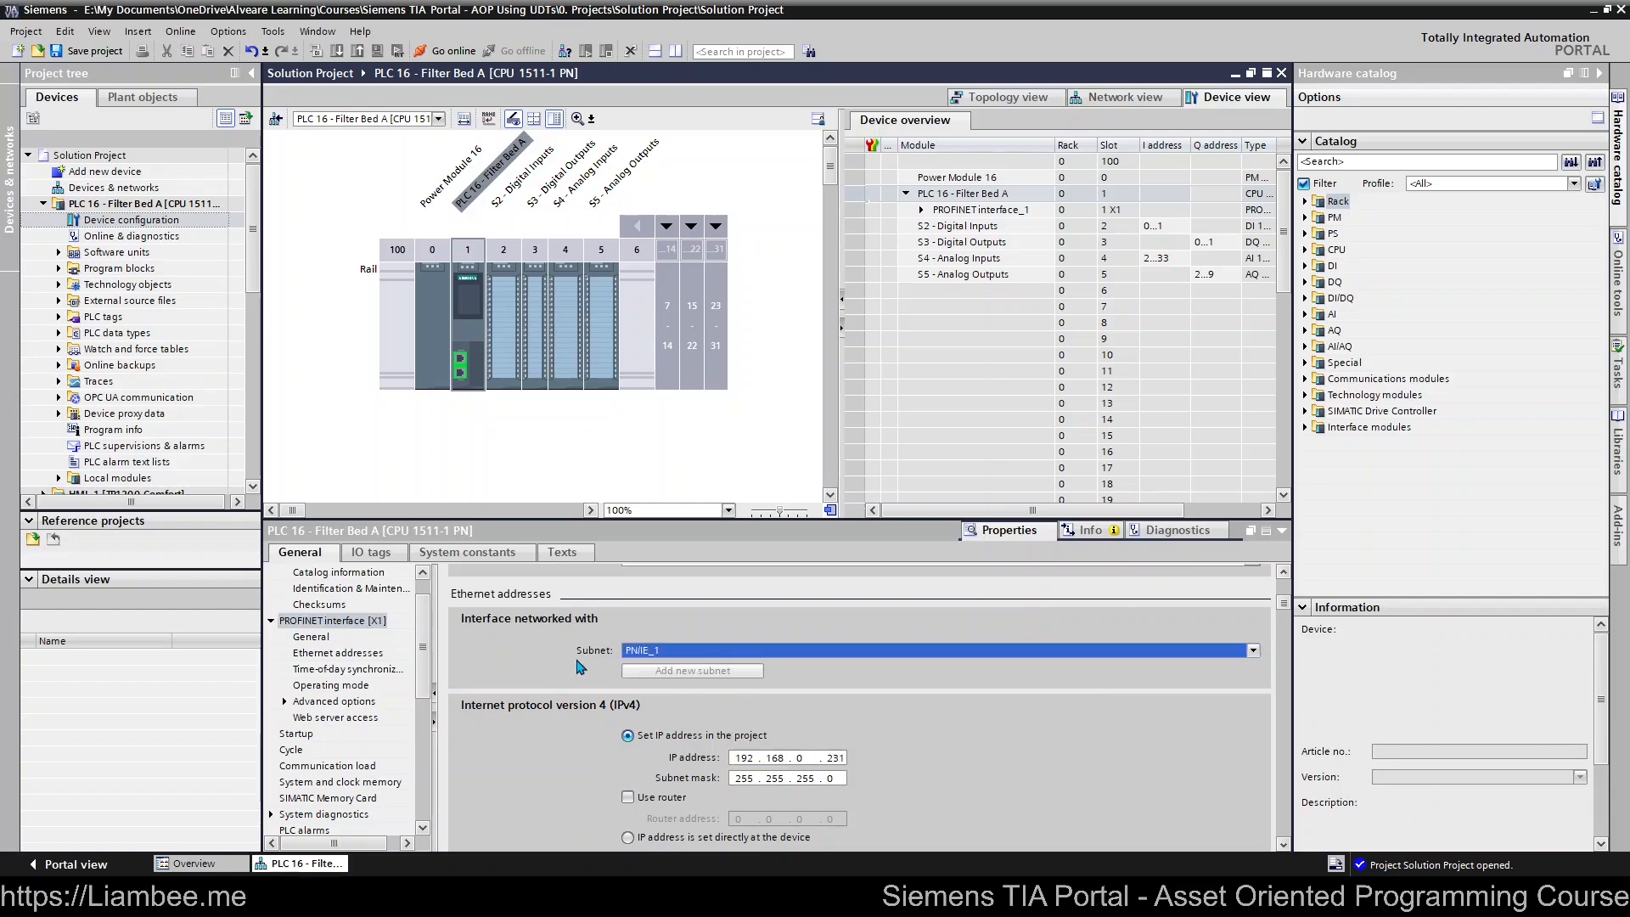
- Review the PROFINET interface's IP, device name, time synchronization, operating mode, media redundancy and real-time settings
{"action": "scroll", "coordinate": [580, 667], "scroll_direction": "down", "scroll_amount": 3}
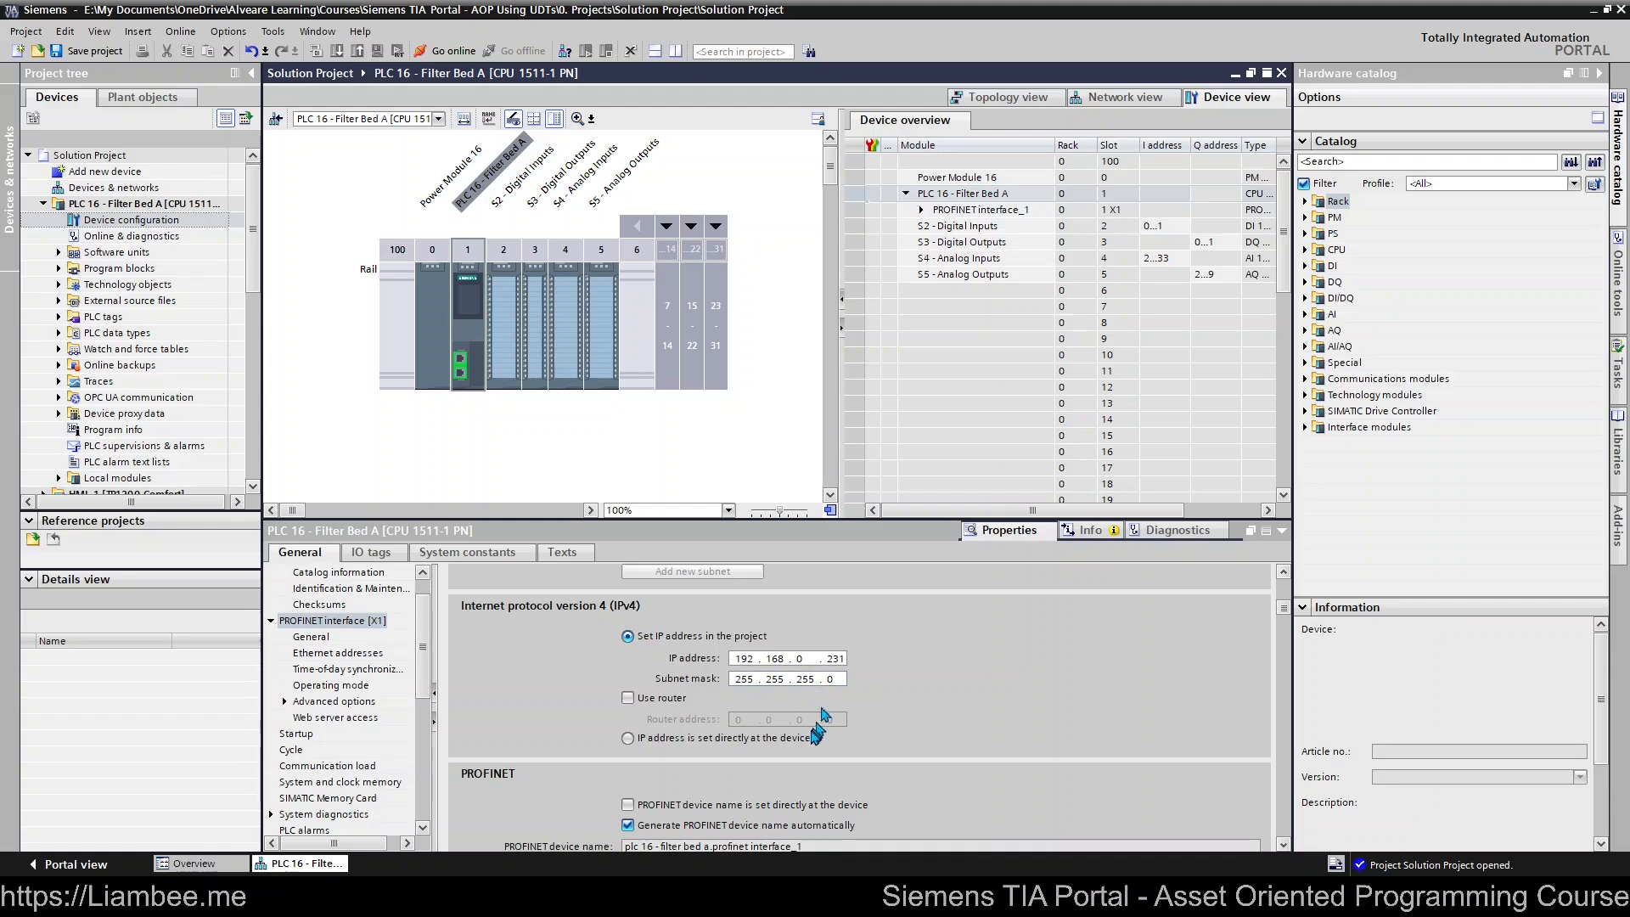
{"action": "scroll", "coordinate": [1016, 694], "scroll_direction": "down", "scroll_amount": 3}
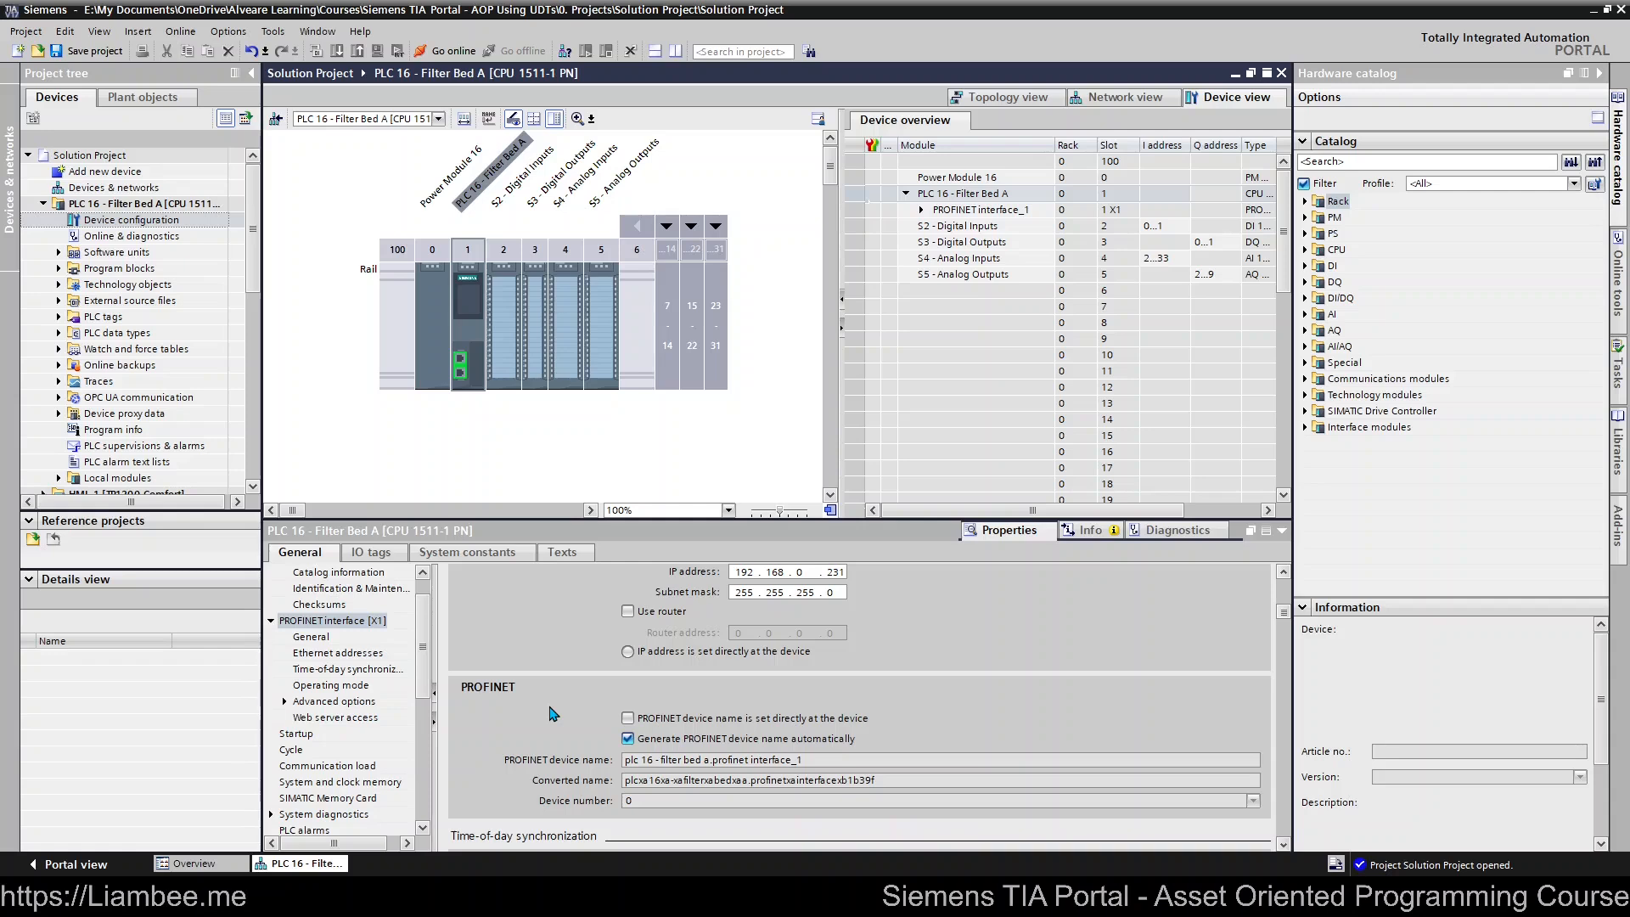
{"action": "scroll", "coordinate": [552, 714], "scroll_direction": "down", "scroll_amount": 6}
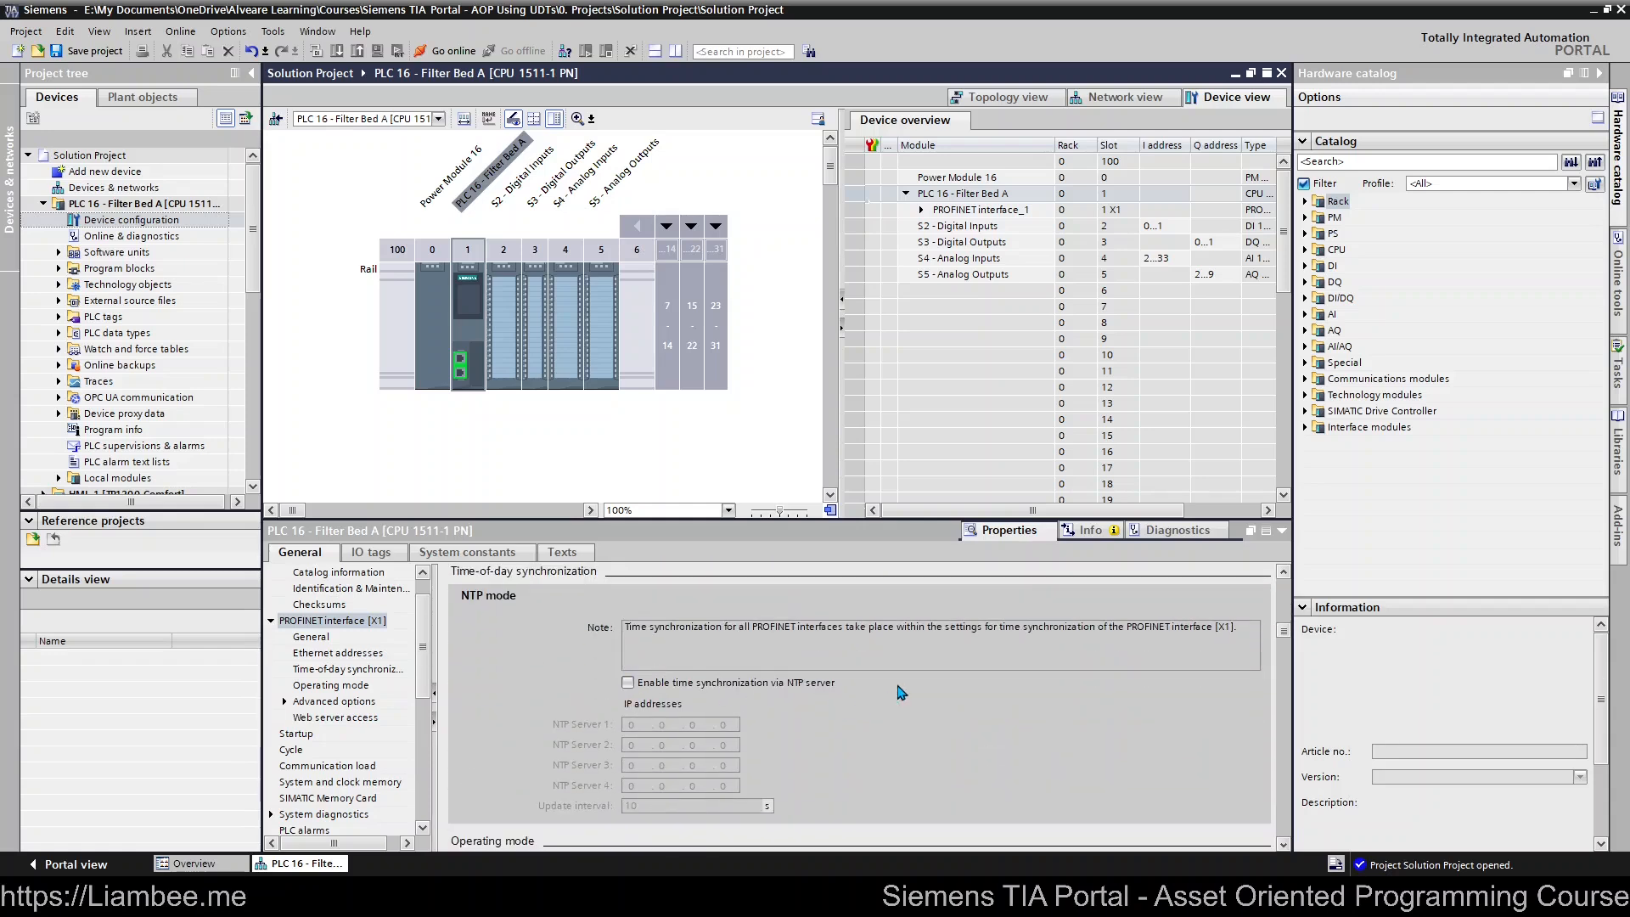
{"action": "scroll", "coordinate": [728, 727], "scroll_direction": "down", "scroll_amount": 5}
{"action": "scroll", "coordinate": [728, 731], "scroll_direction": "down", "scroll_amount": 2}
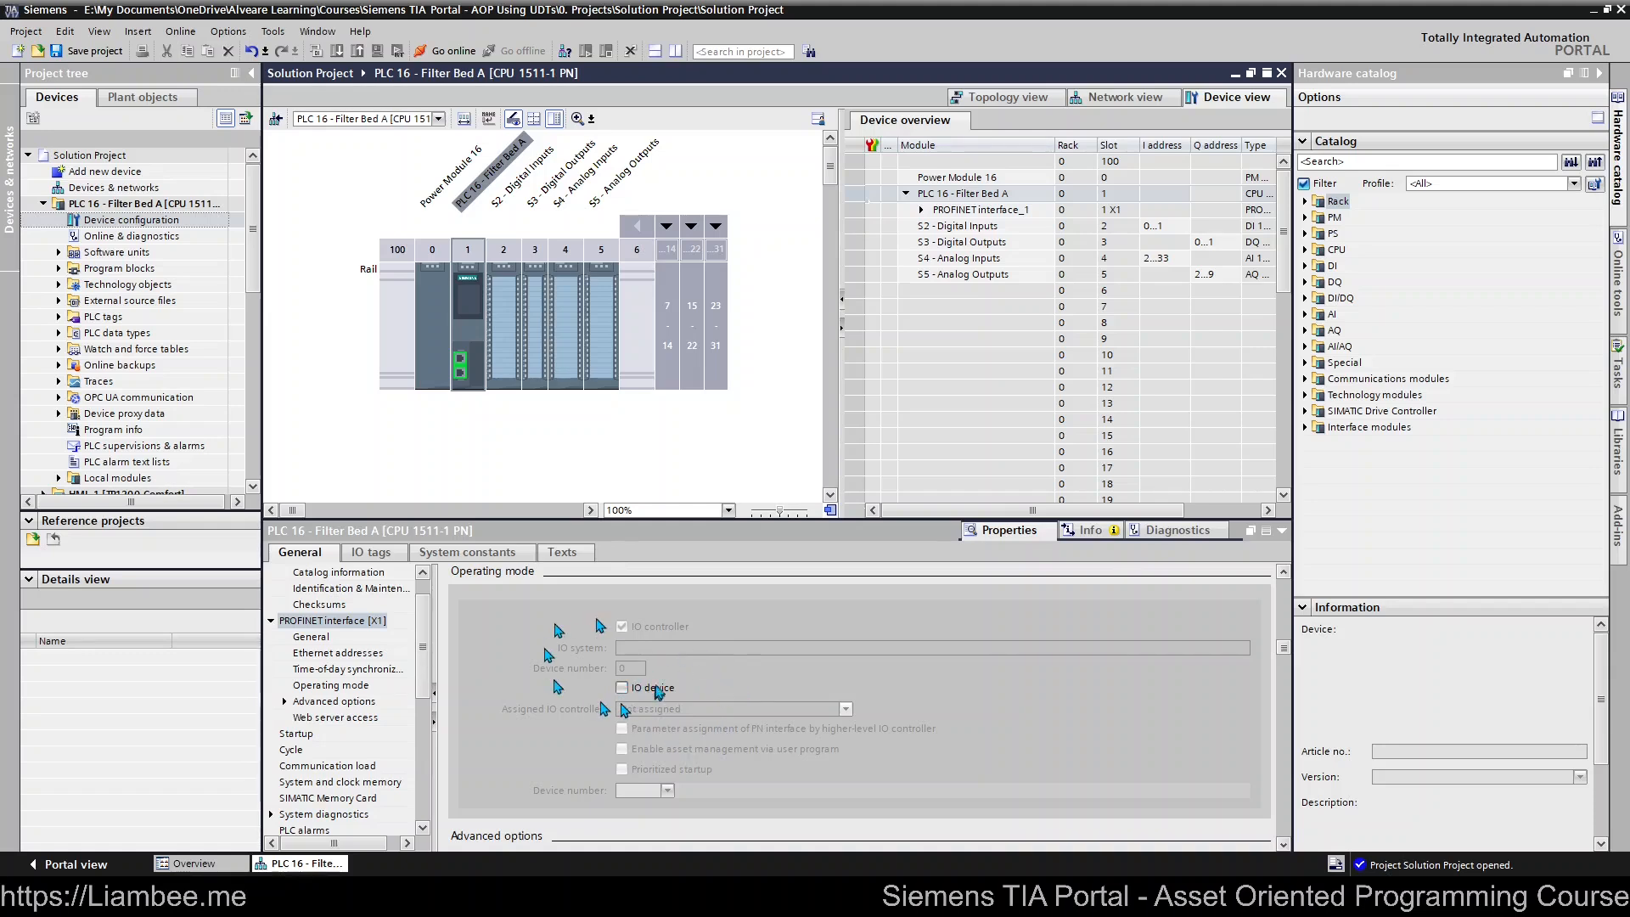
{"action": "scroll", "coordinate": [658, 692], "scroll_direction": "down", "scroll_amount": 1}
{"action": "scroll", "coordinate": [658, 692], "scroll_direction": "down", "scroll_amount": 3}
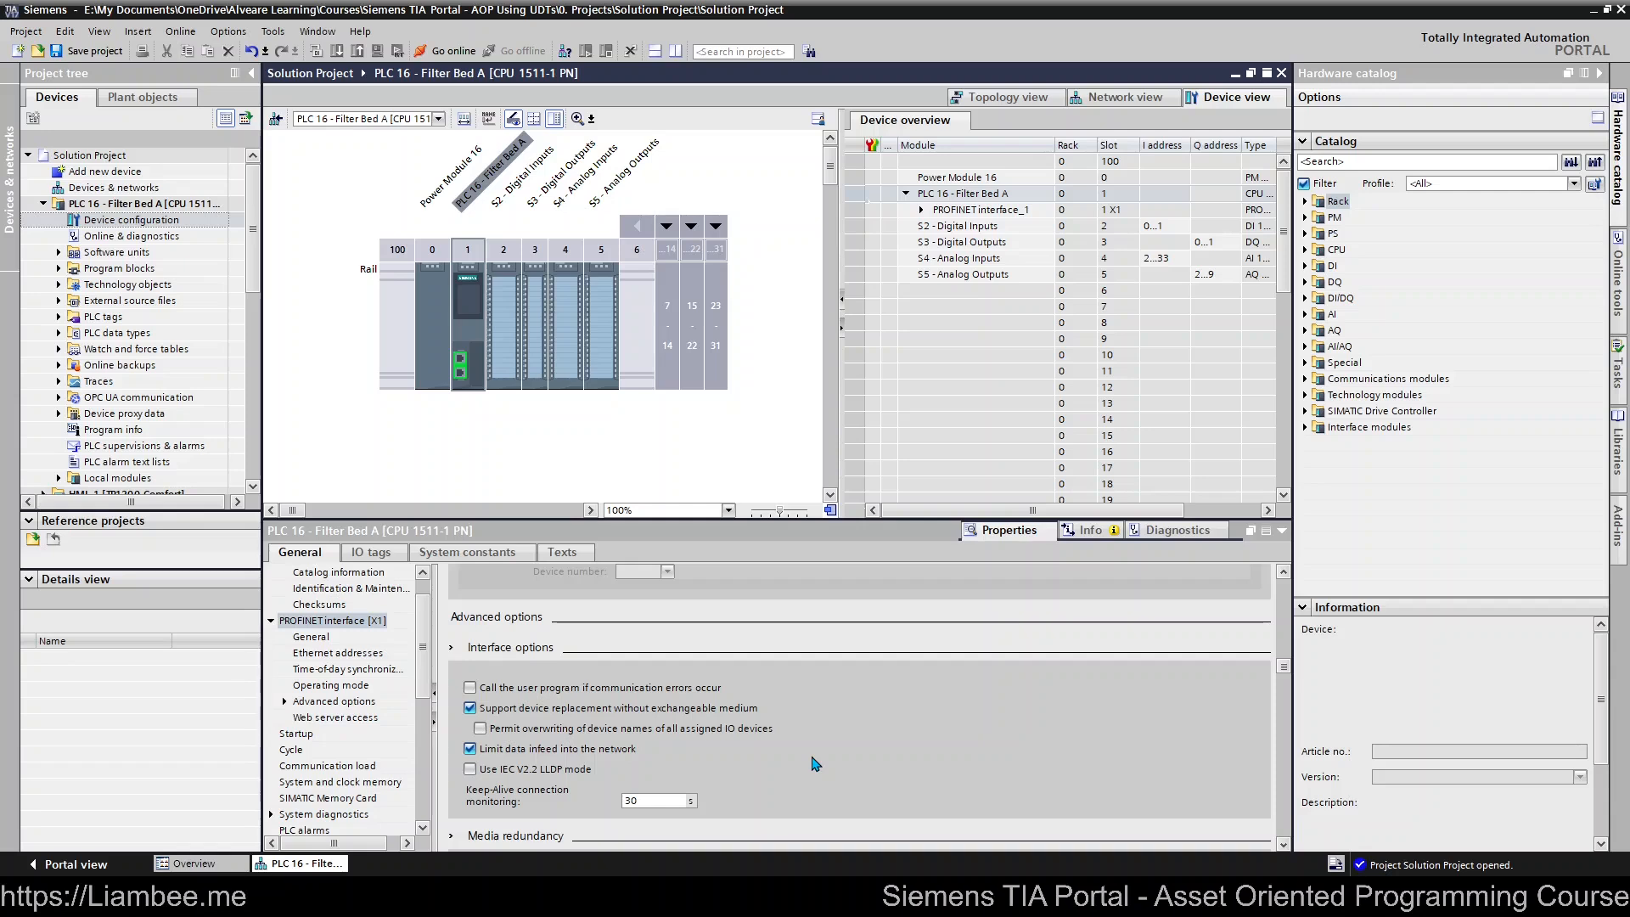
{"action": "scroll", "coordinate": [816, 764], "scroll_direction": "down", "scroll_amount": 3}
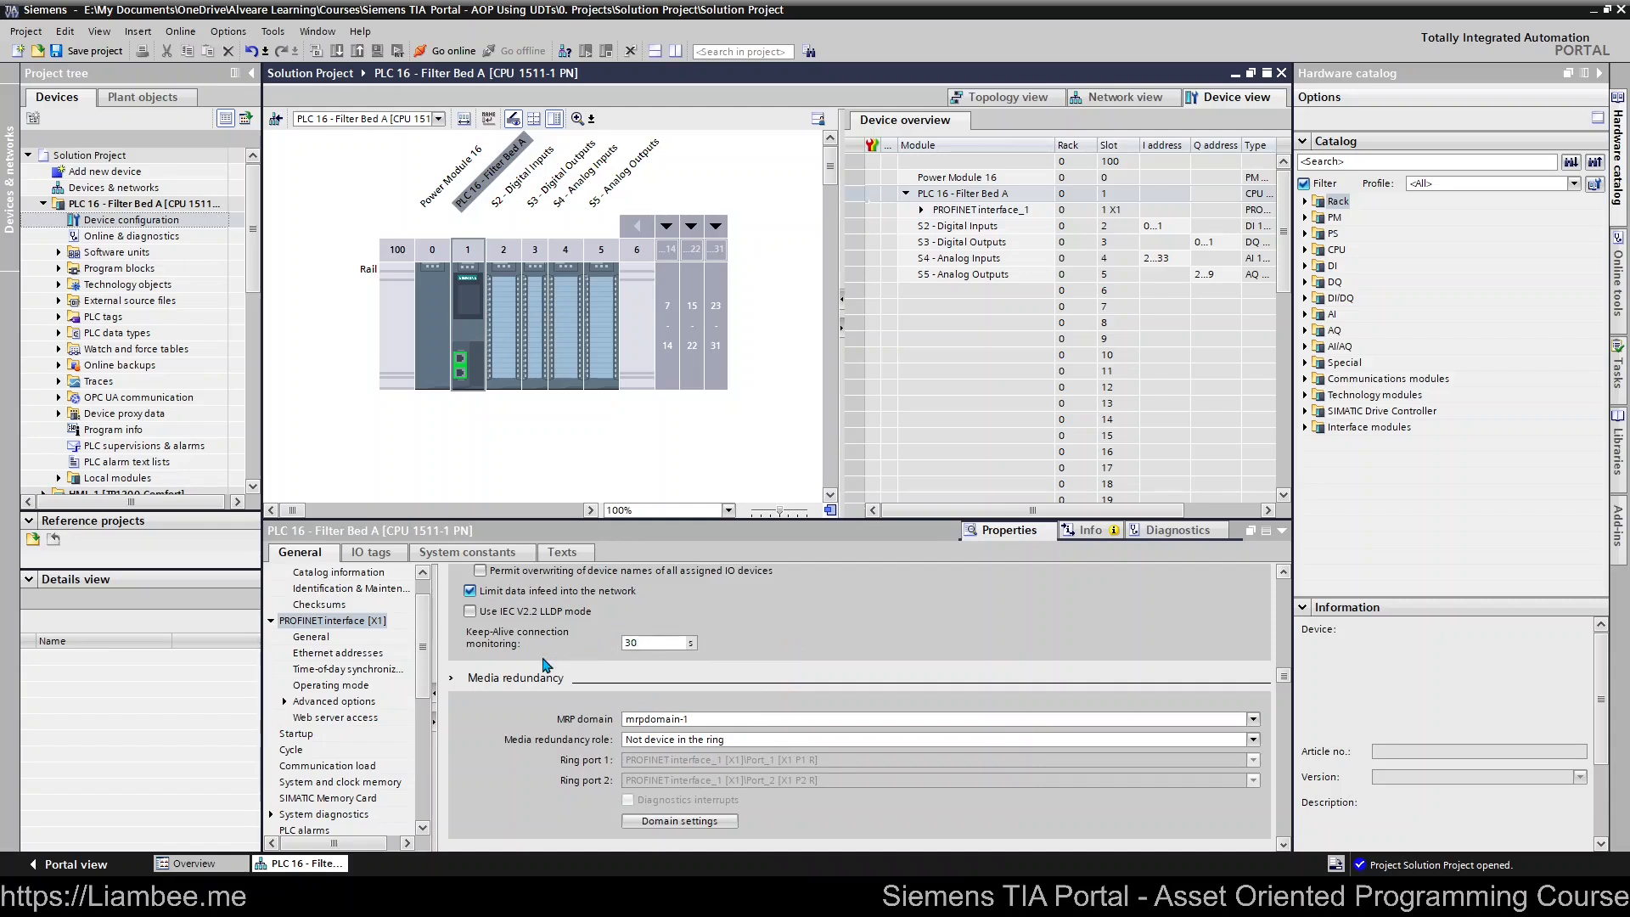
{"action": "scroll", "coordinate": [546, 665], "scroll_direction": "down", "scroll_amount": 2}
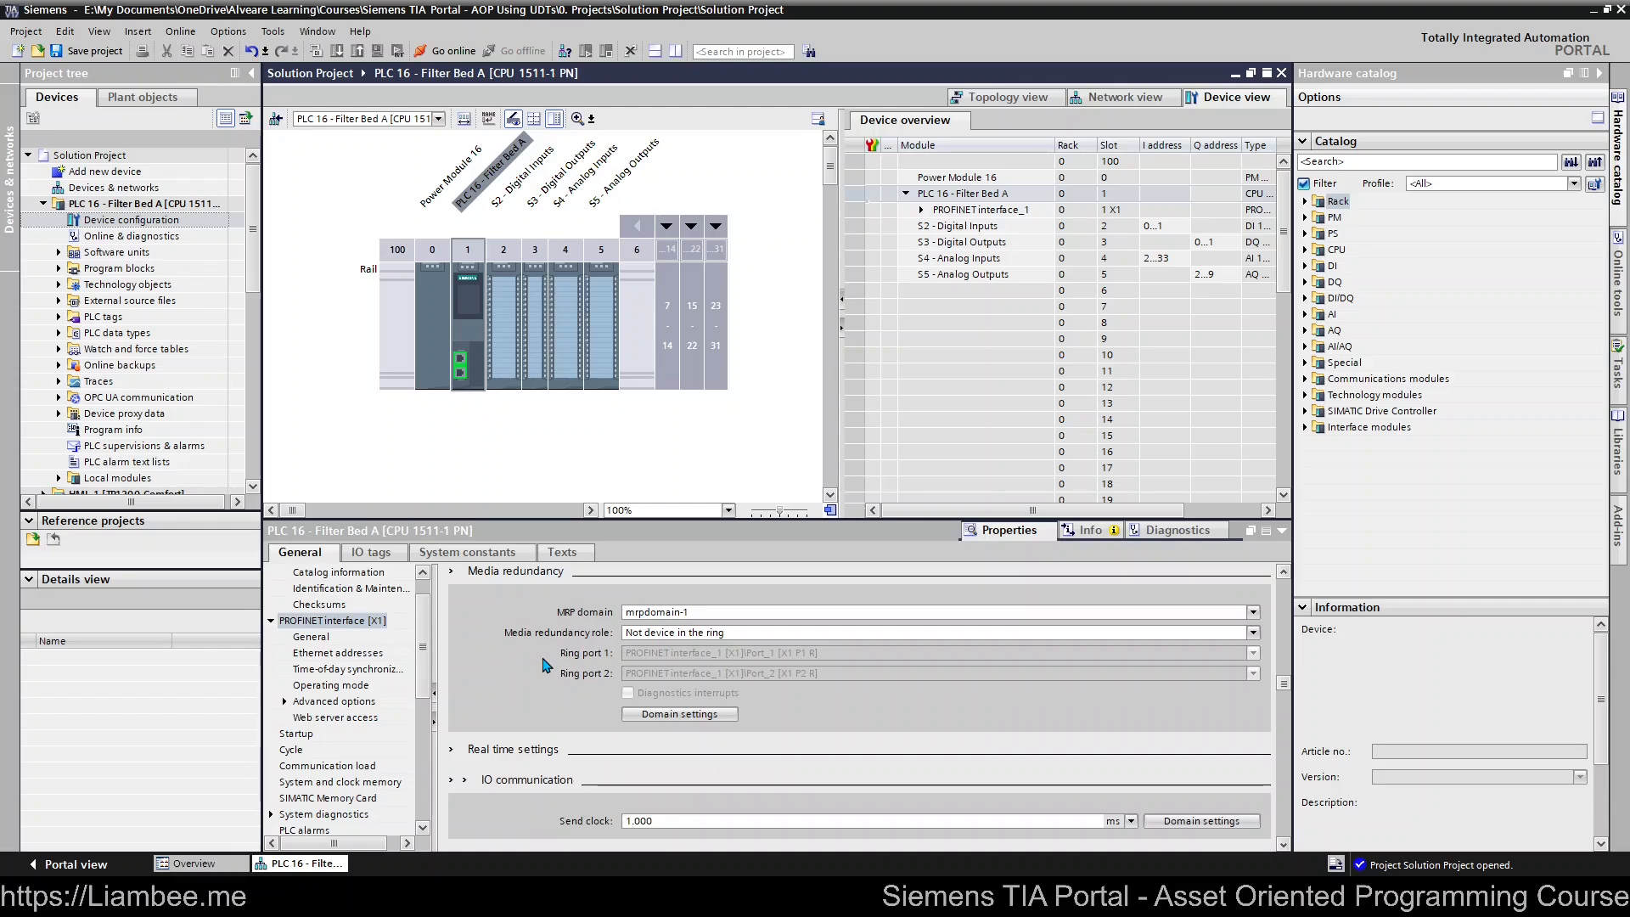
{"action": "scroll", "coordinate": [536, 683], "scroll_direction": "down", "scroll_amount": 1}
{"action": "scroll", "coordinate": [536, 686], "scroll_direction": "down", "scroll_amount": 2}
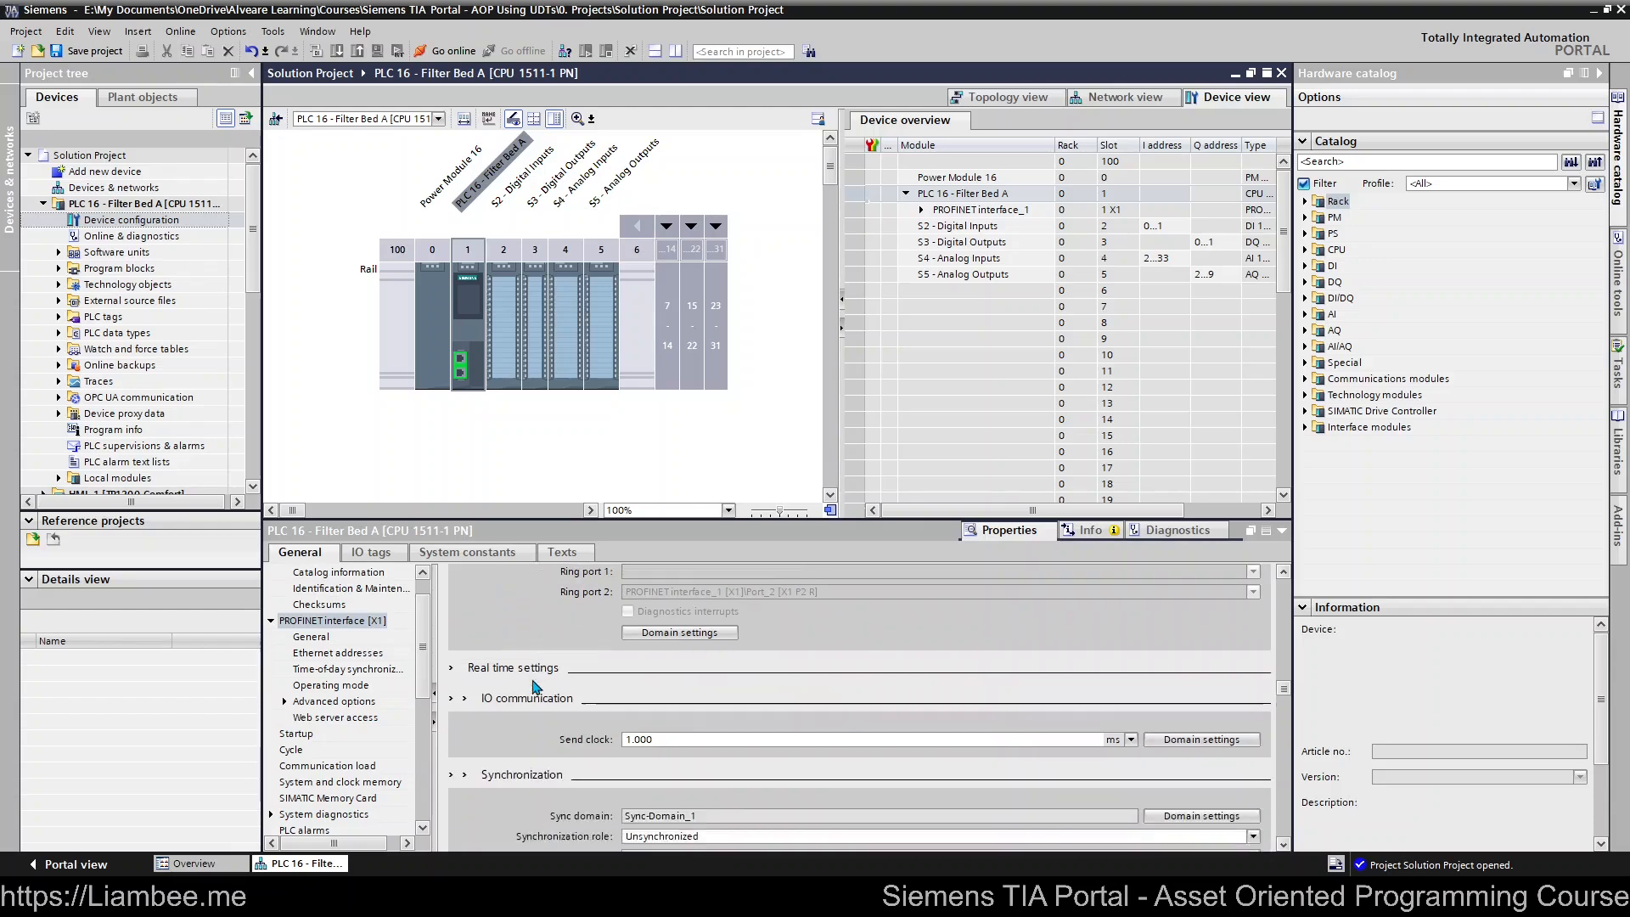
{"action": "left_click", "coordinate": [316, 620]}
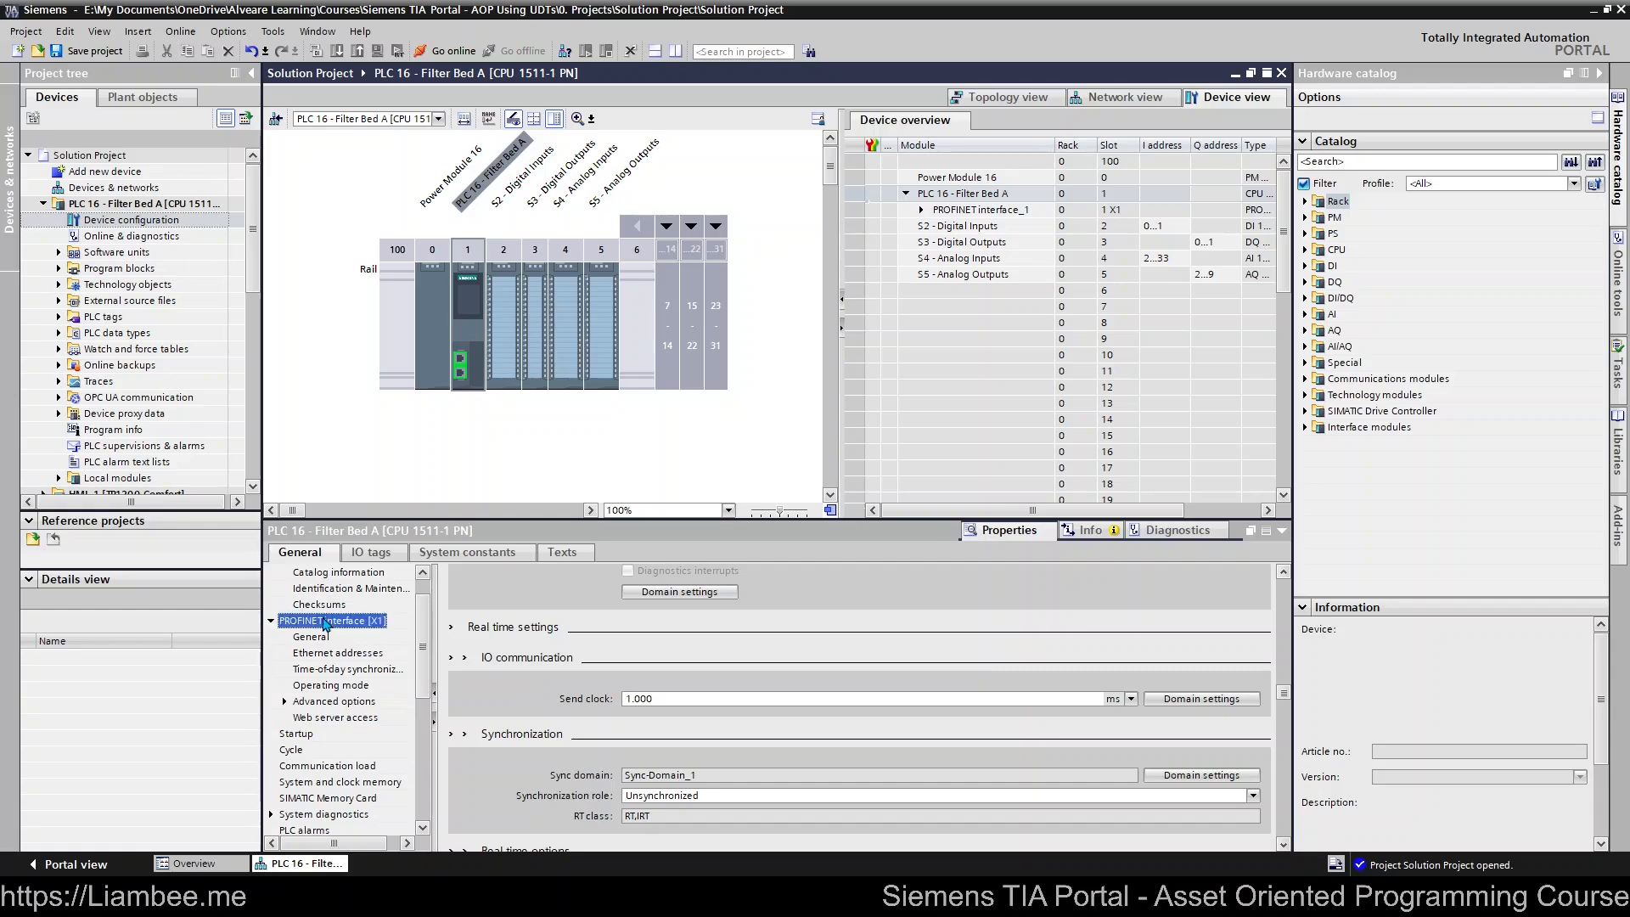
- Review the CPU's Startup options for power-on behaviour and configuration comparison, and open its Cycle settings
{"action": "left_click", "coordinate": [304, 736]}
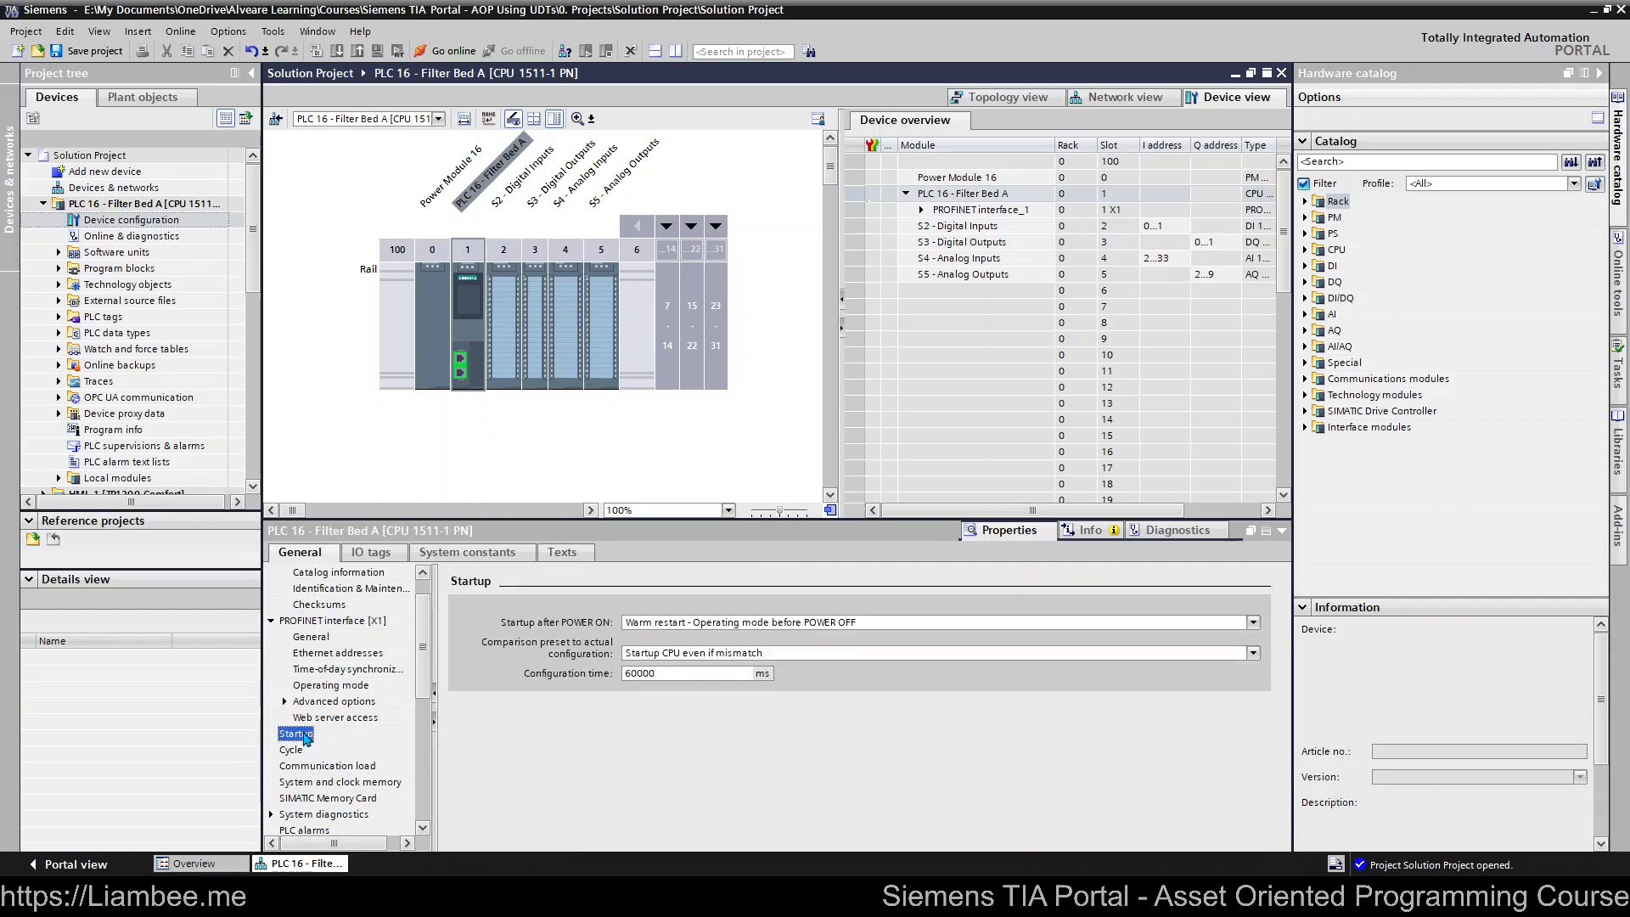
{"action": "left_click", "coordinate": [838, 625]}
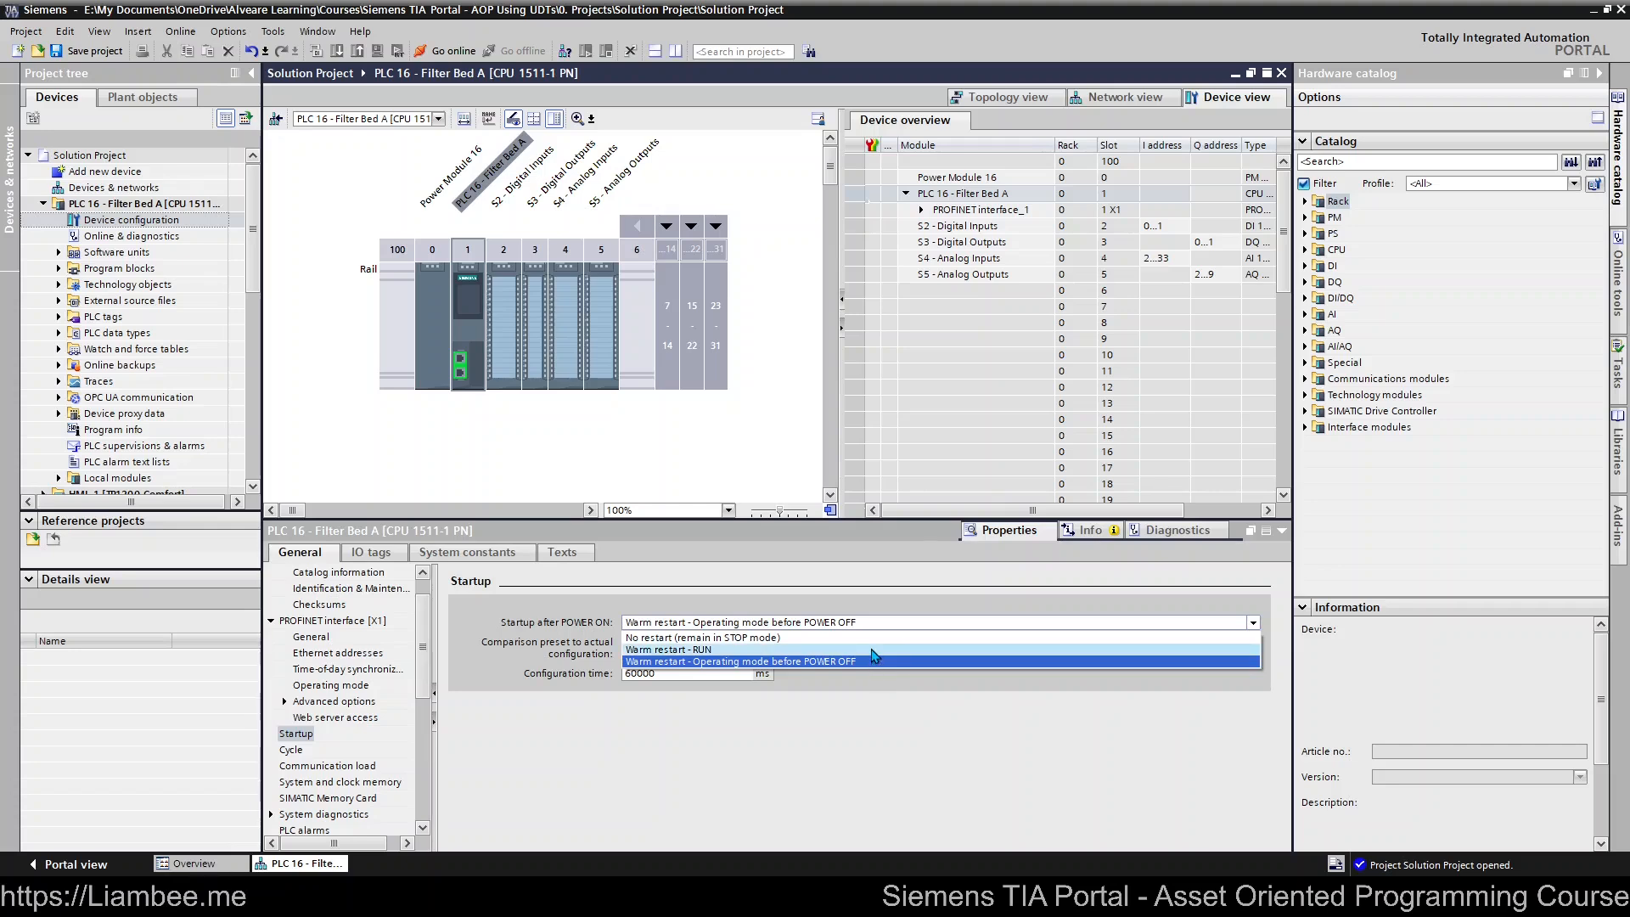
{"action": "left_click", "coordinate": [866, 717]}
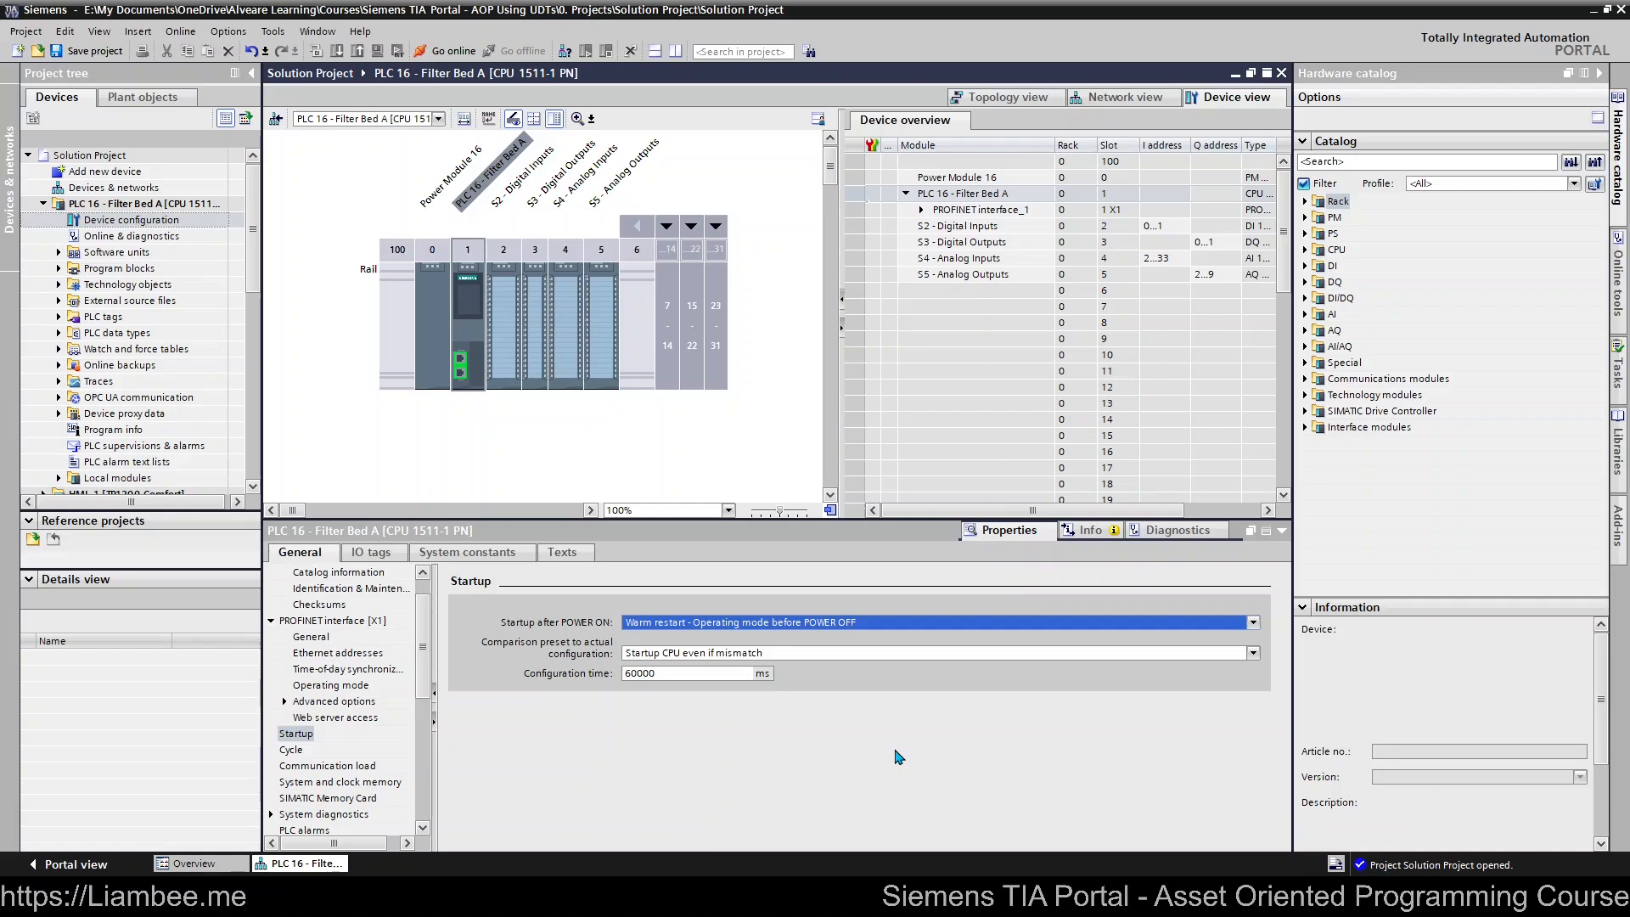
{"action": "left_click", "coordinate": [736, 654]}
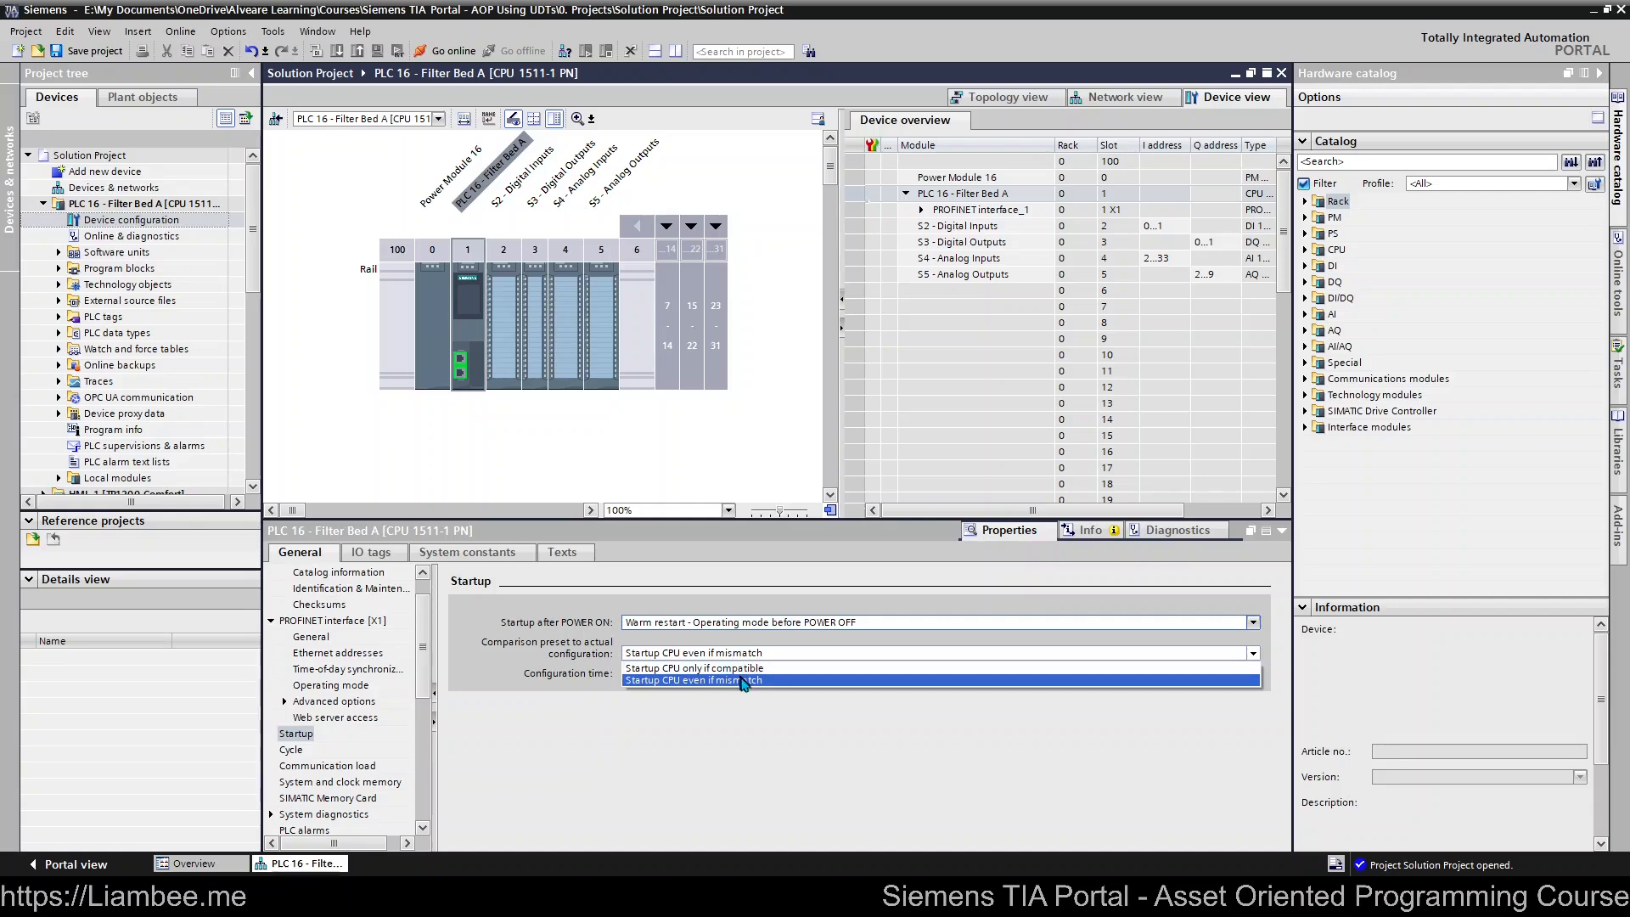
{"action": "left_click", "coordinate": [747, 746]}
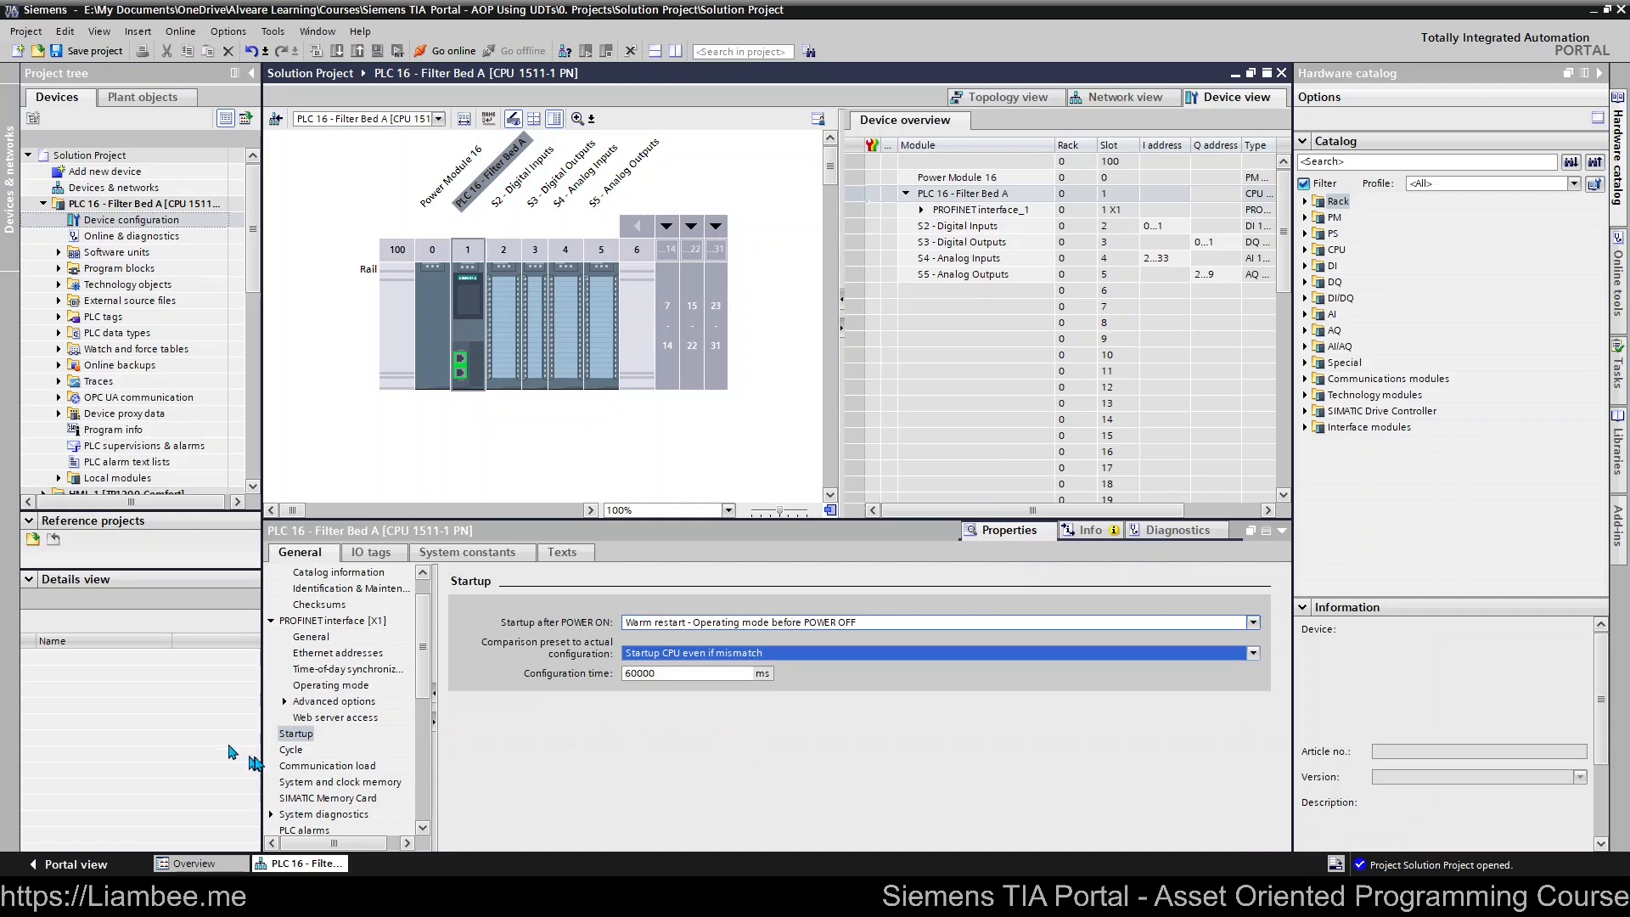
{"action": "left_click", "coordinate": [292, 751]}
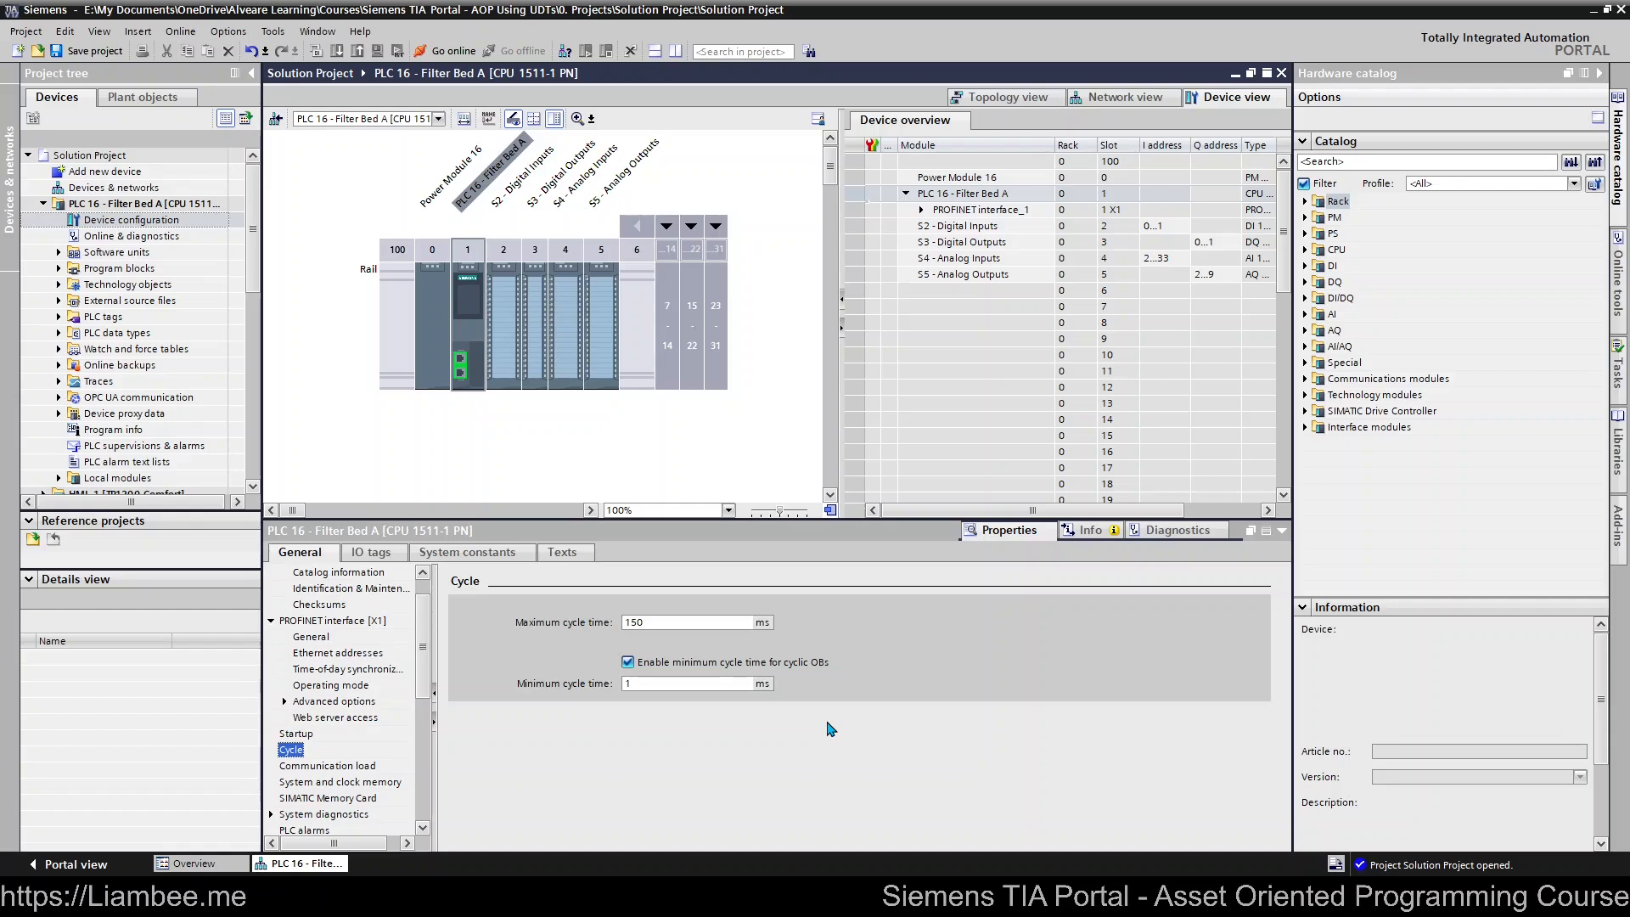
- Set the CPU's minimum cycle time for cyclic OBs to 75 ms and check the allowed range of the maximum cycle time
{"action": "left_click", "coordinate": [710, 686]}
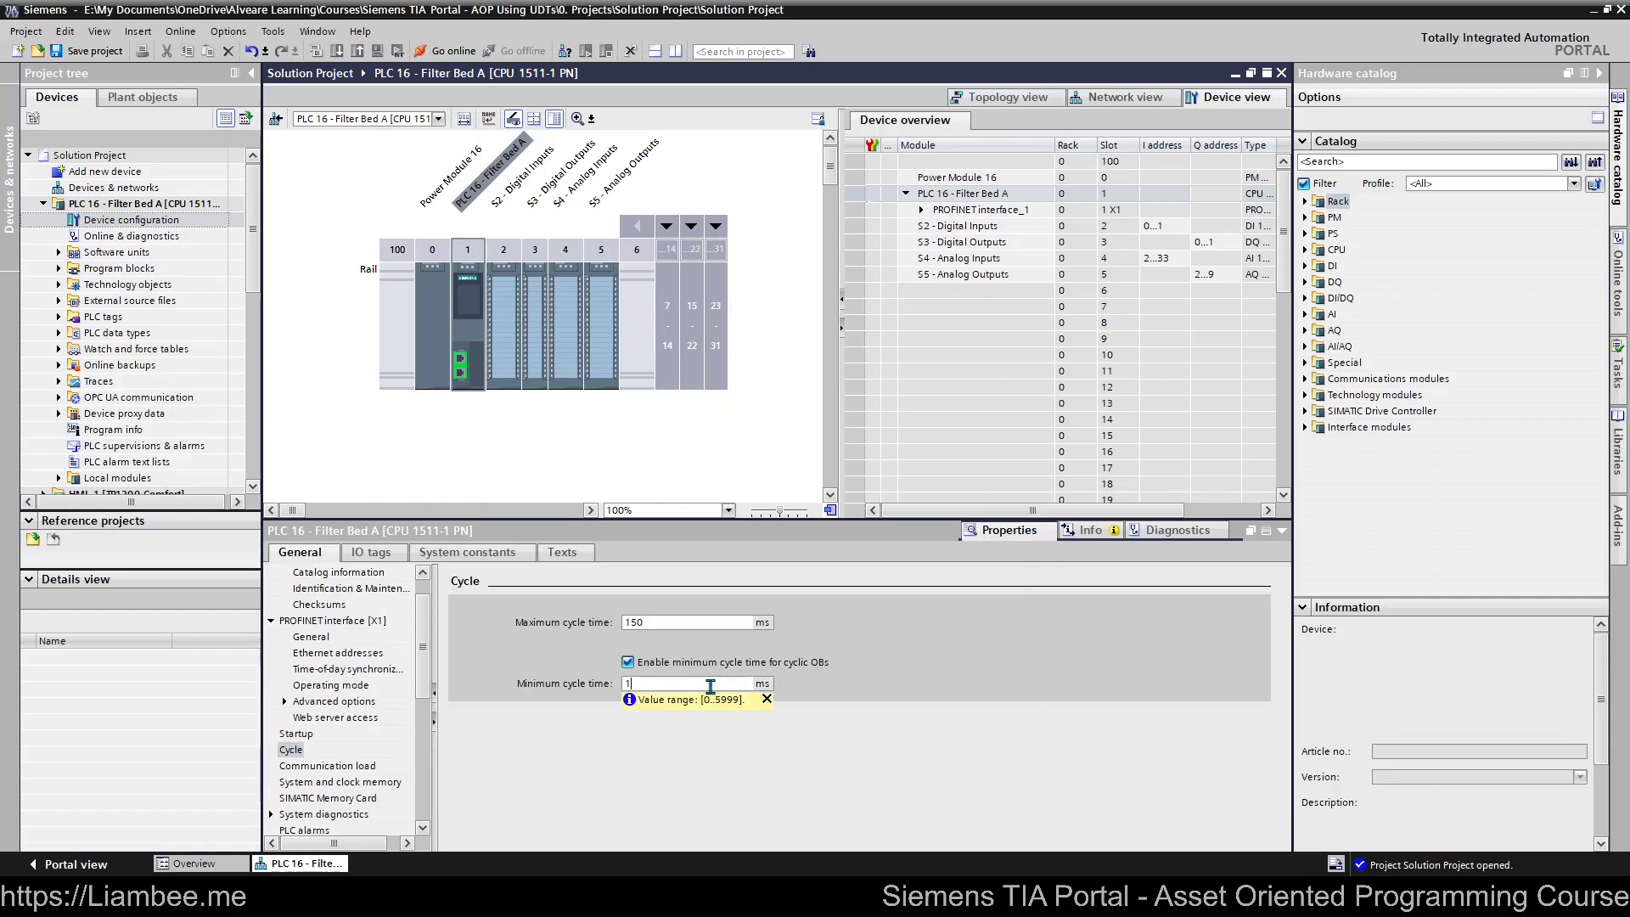
{"action": "key", "text": "BackSpace"}
{"action": "type", "text": "75"}
{"action": "left_click", "coordinate": [672, 619]}
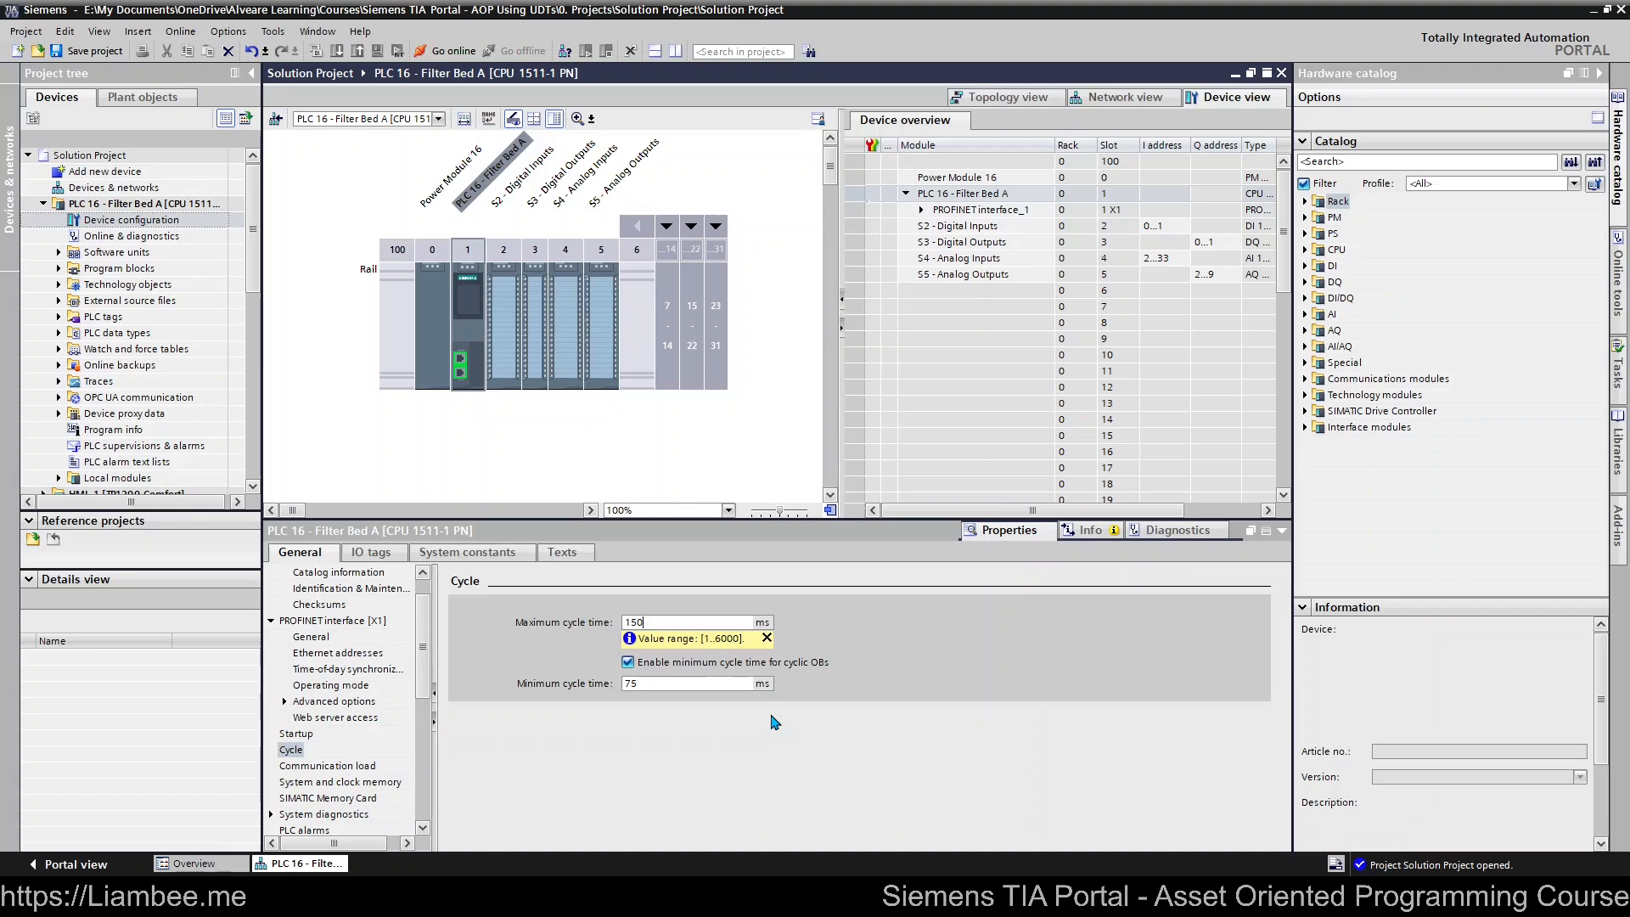
{"action": "left_click", "coordinate": [772, 717]}
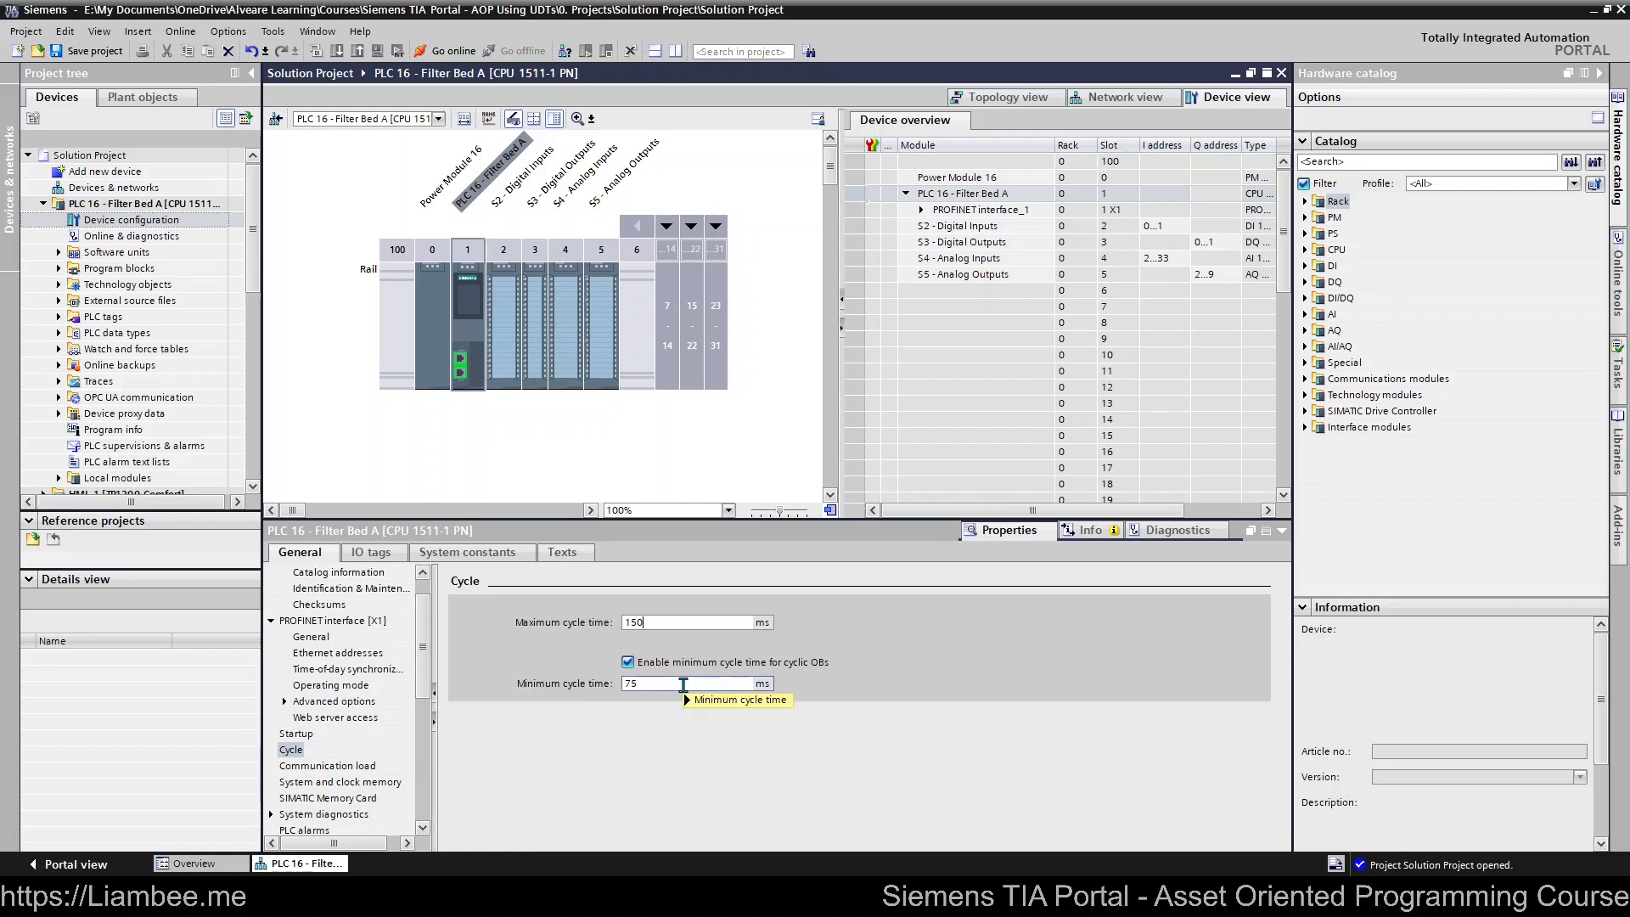
{"action": "mouse_move", "coordinate": [683, 684]}
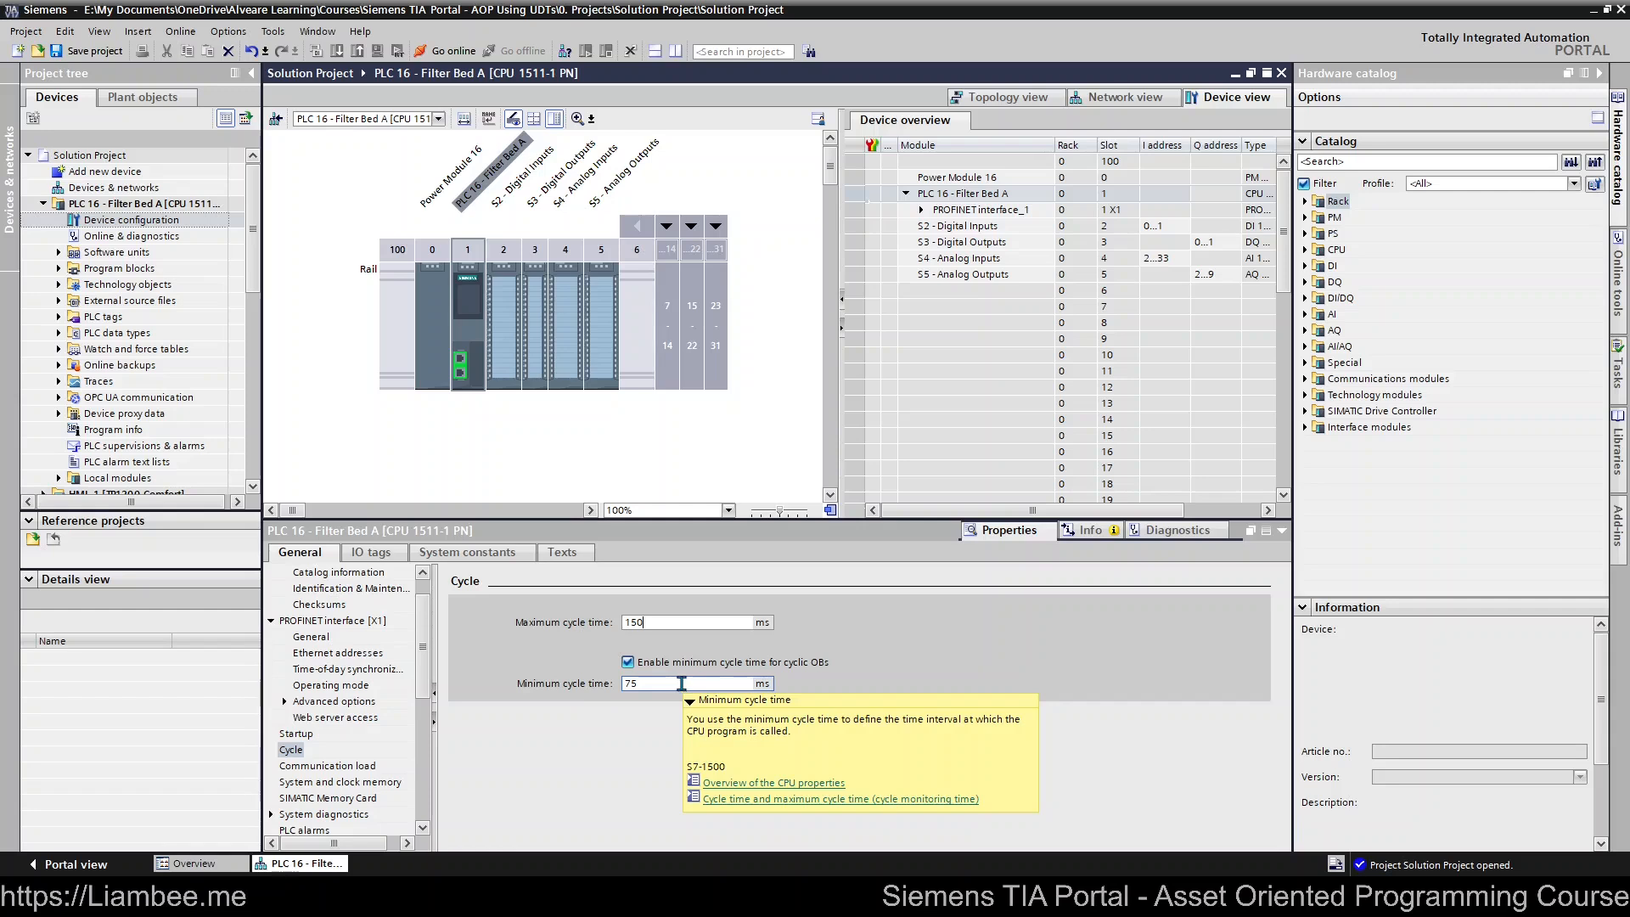
{"action": "left_click", "coordinate": [681, 683]}
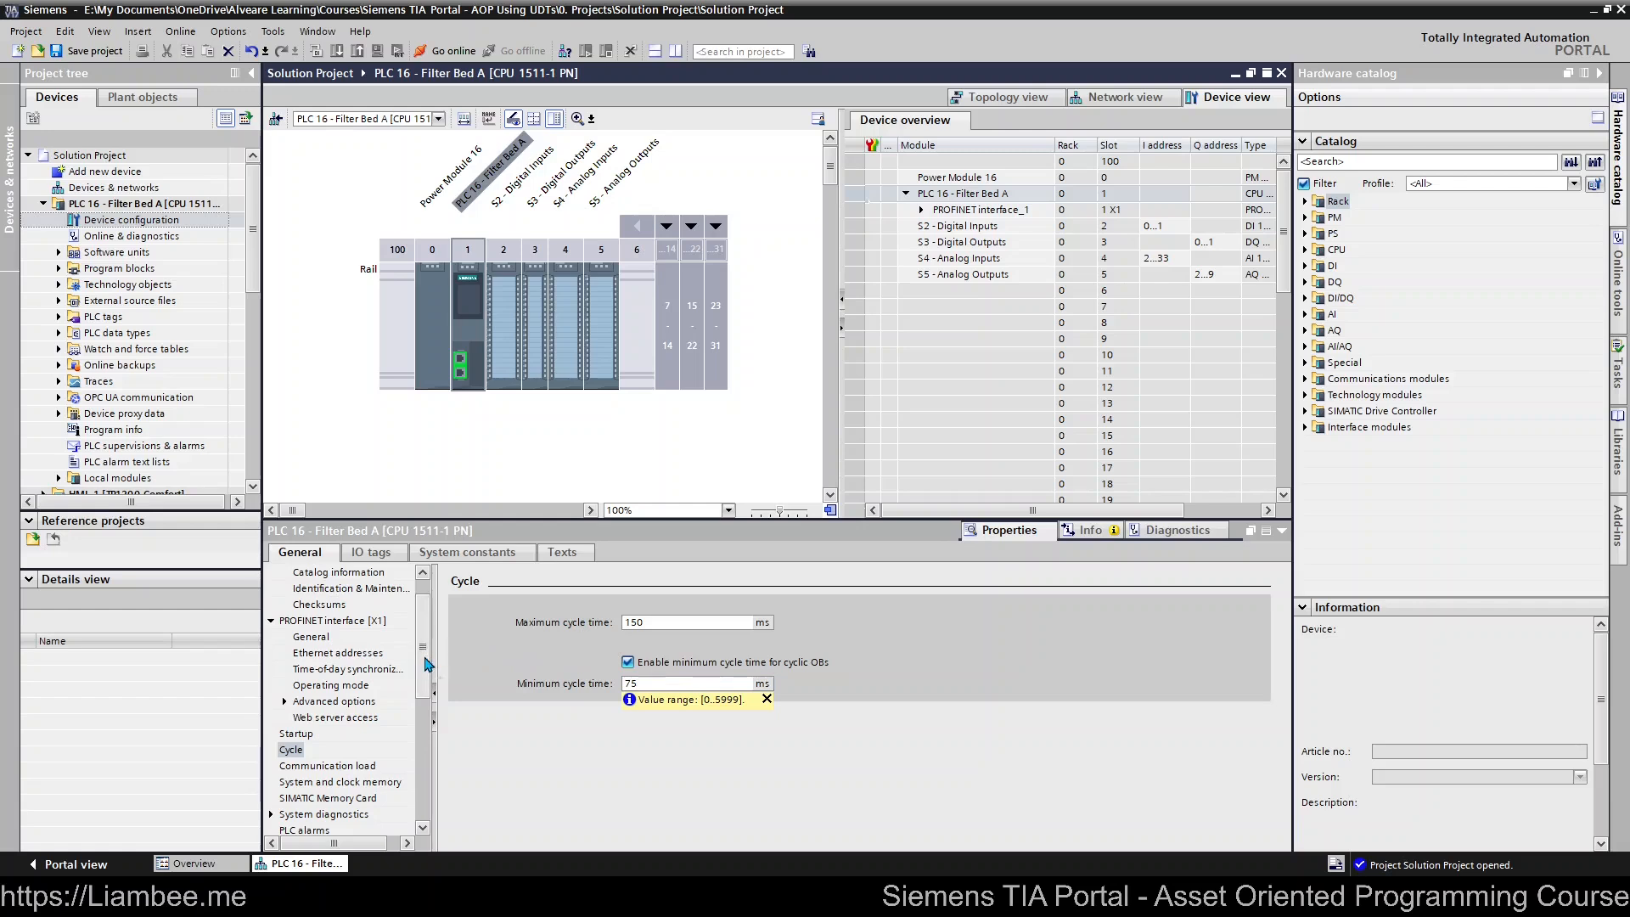
- Examine the CPU's Communication load settings and the value range allowed for cycle load due to communication
{"action": "left_click_drag", "start_coordinate": [428, 662], "coordinate": [427, 677]}
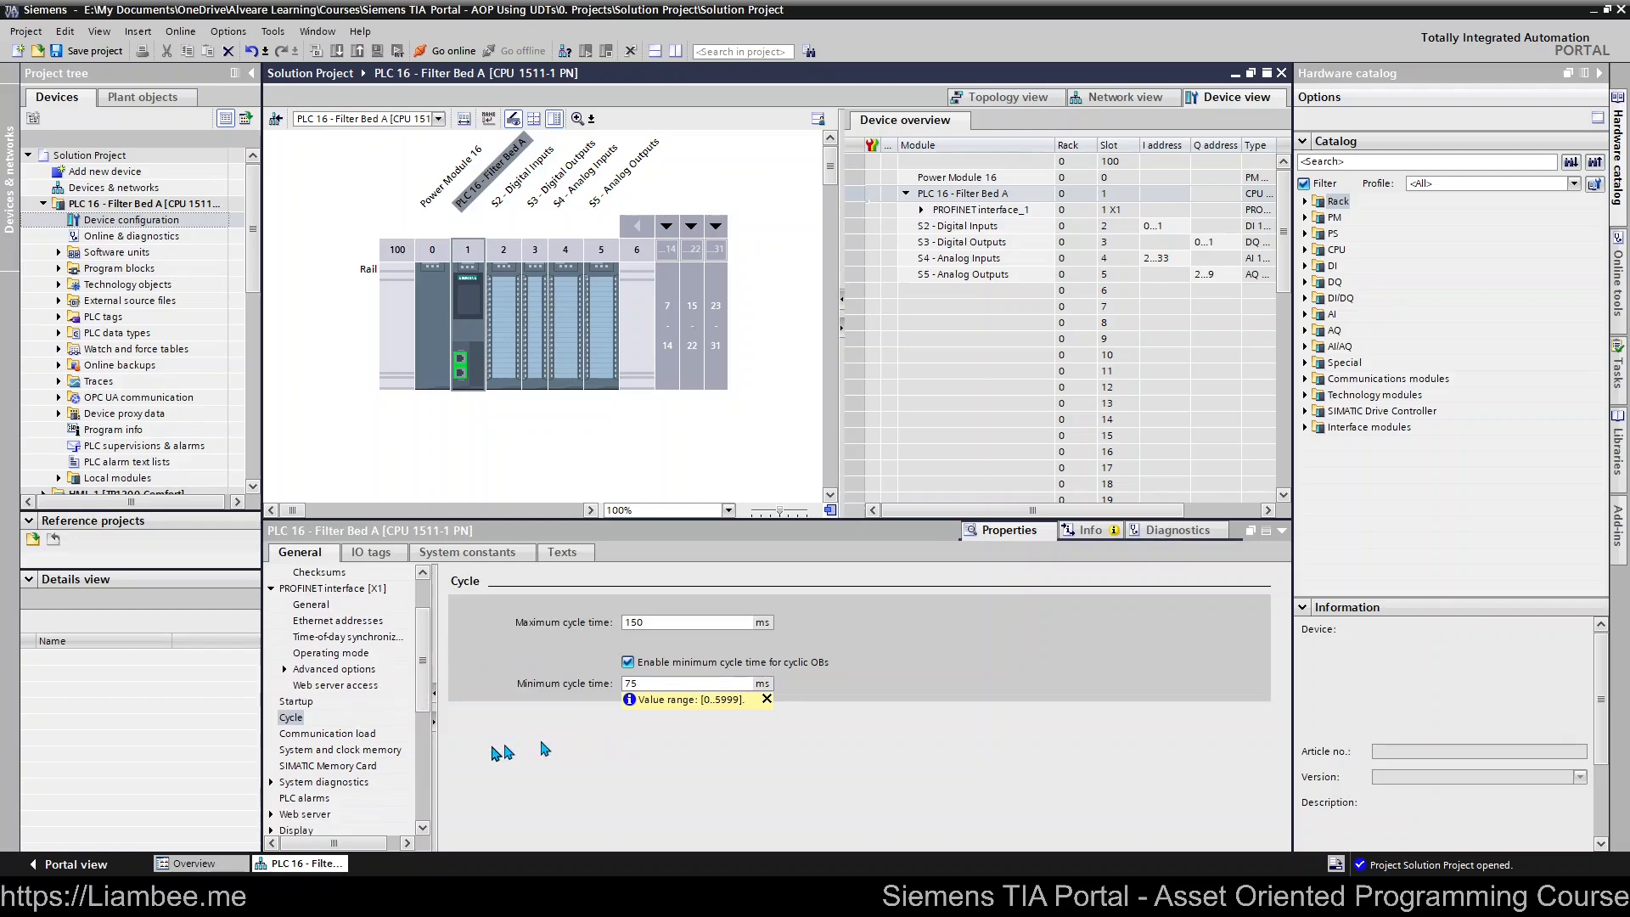
{"action": "left_click", "coordinate": [324, 735]}
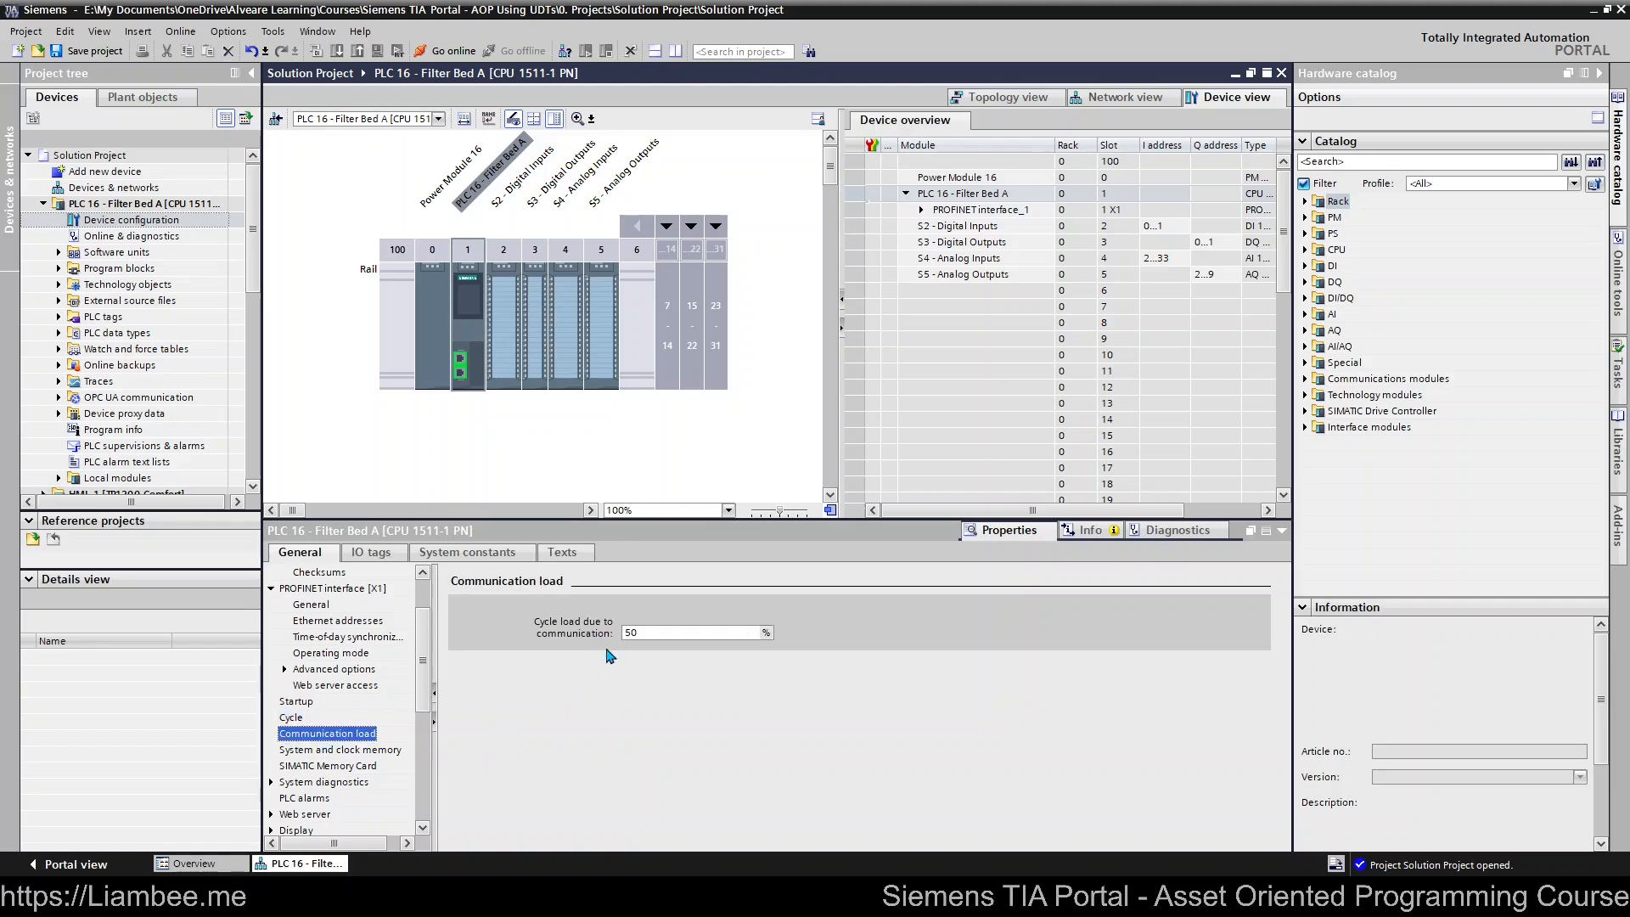
{"action": "left_click", "coordinate": [671, 636]}
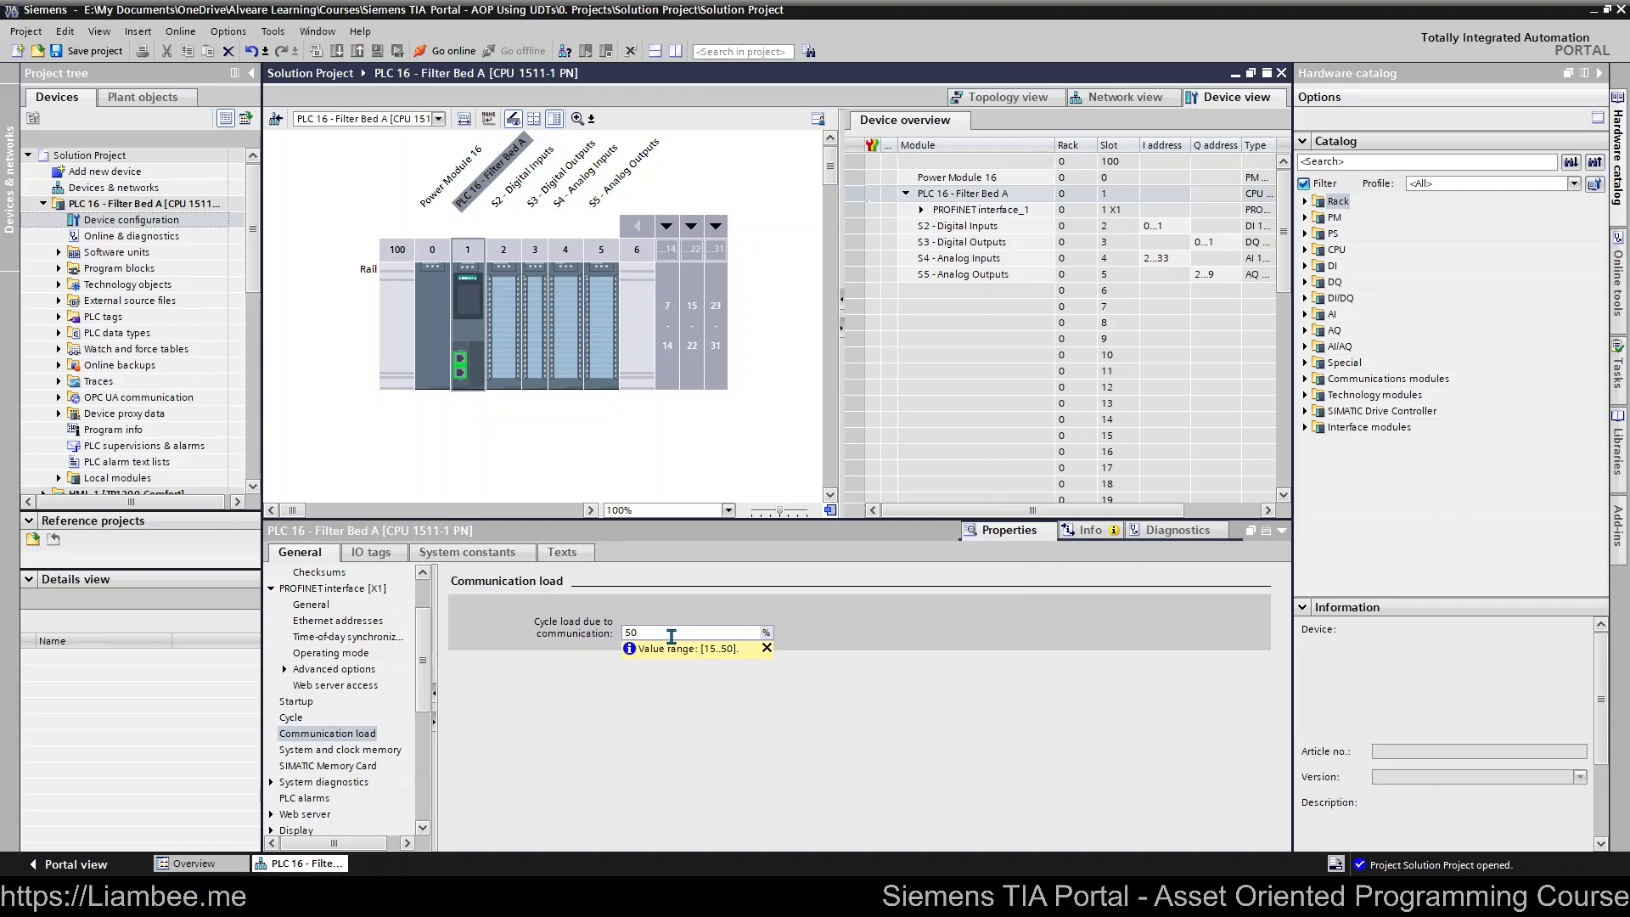
{"action": "left_click", "coordinate": [679, 715]}
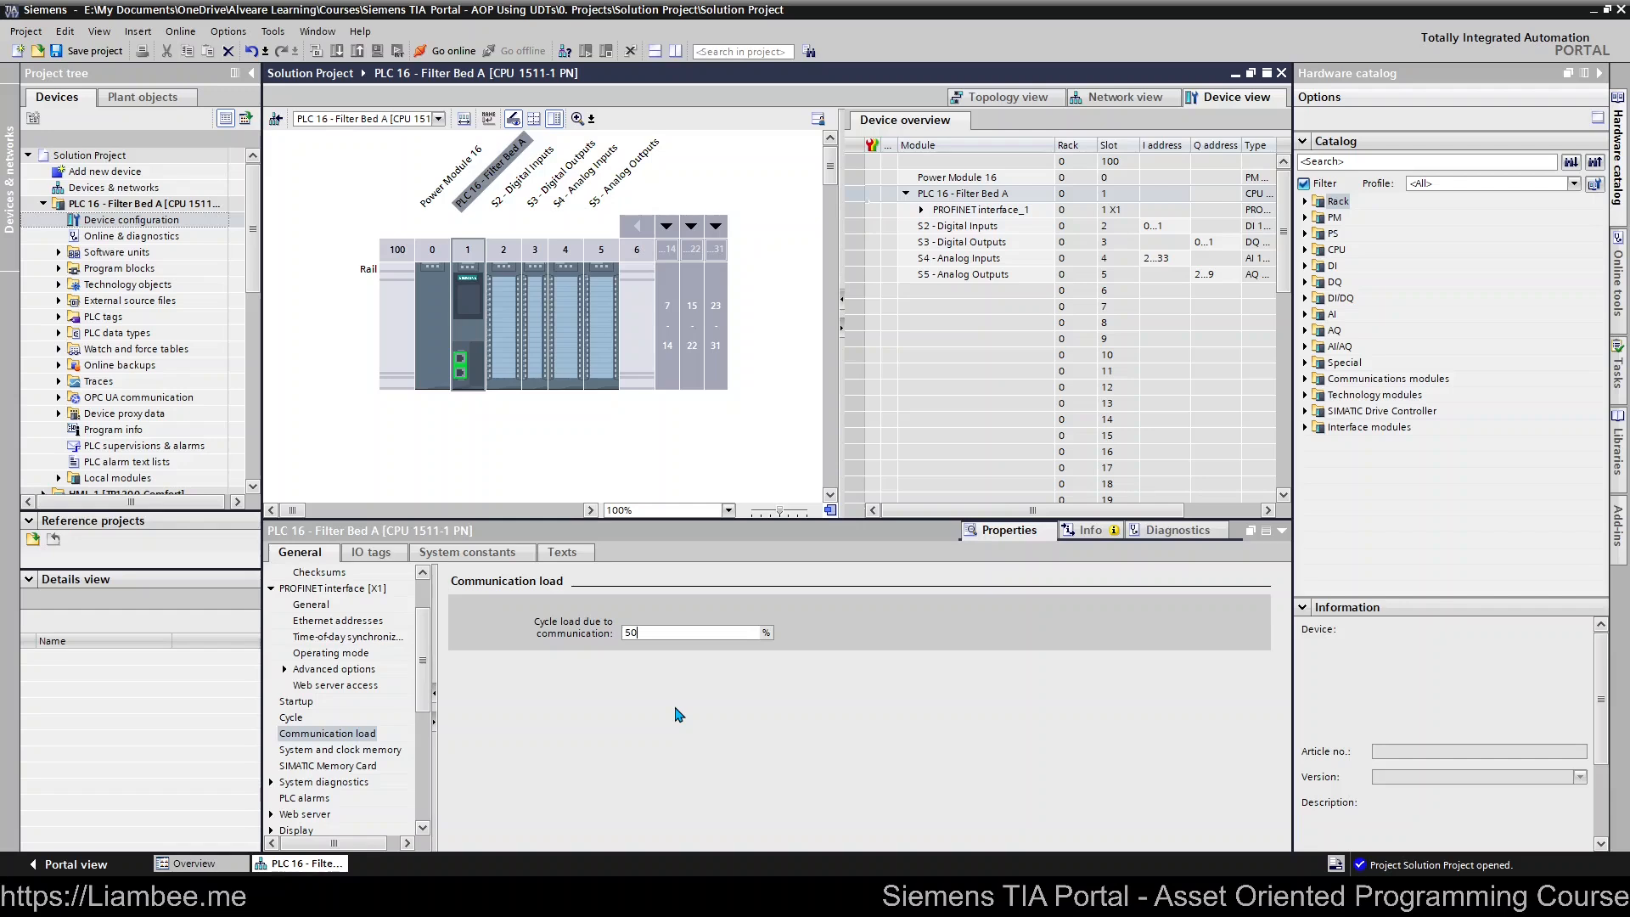
- Review the CPU's system memory bits and clock memory bits, including their byte addresses and clock frequency tags
{"action": "left_click", "coordinate": [376, 752]}
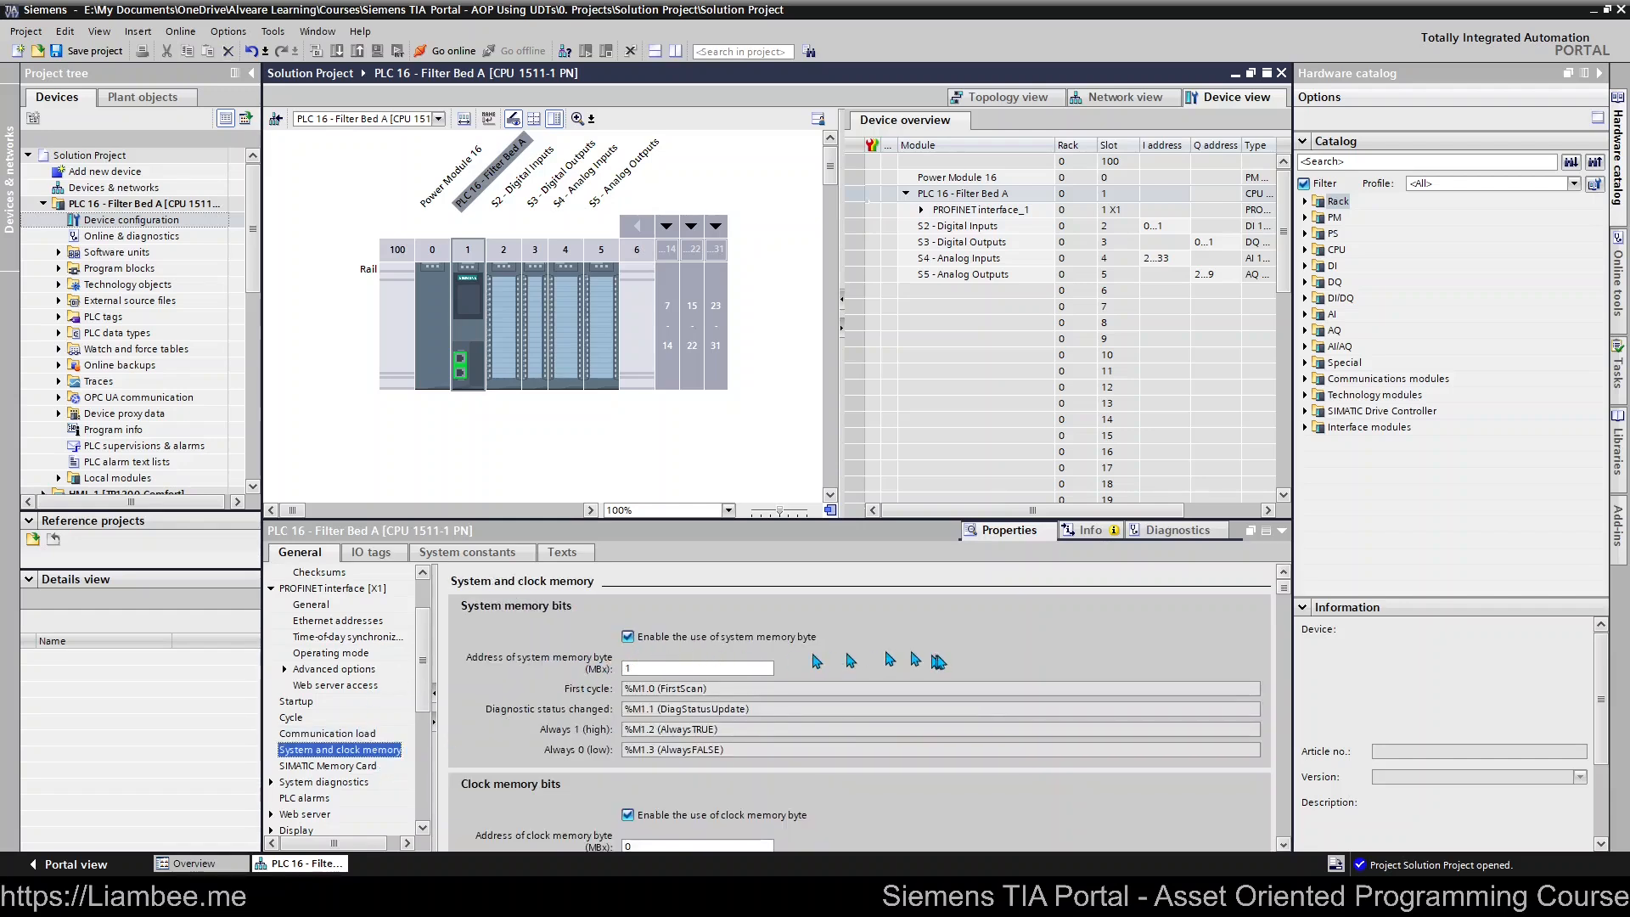
{"action": "scroll", "coordinate": [940, 662], "scroll_direction": "down", "scroll_amount": 3}
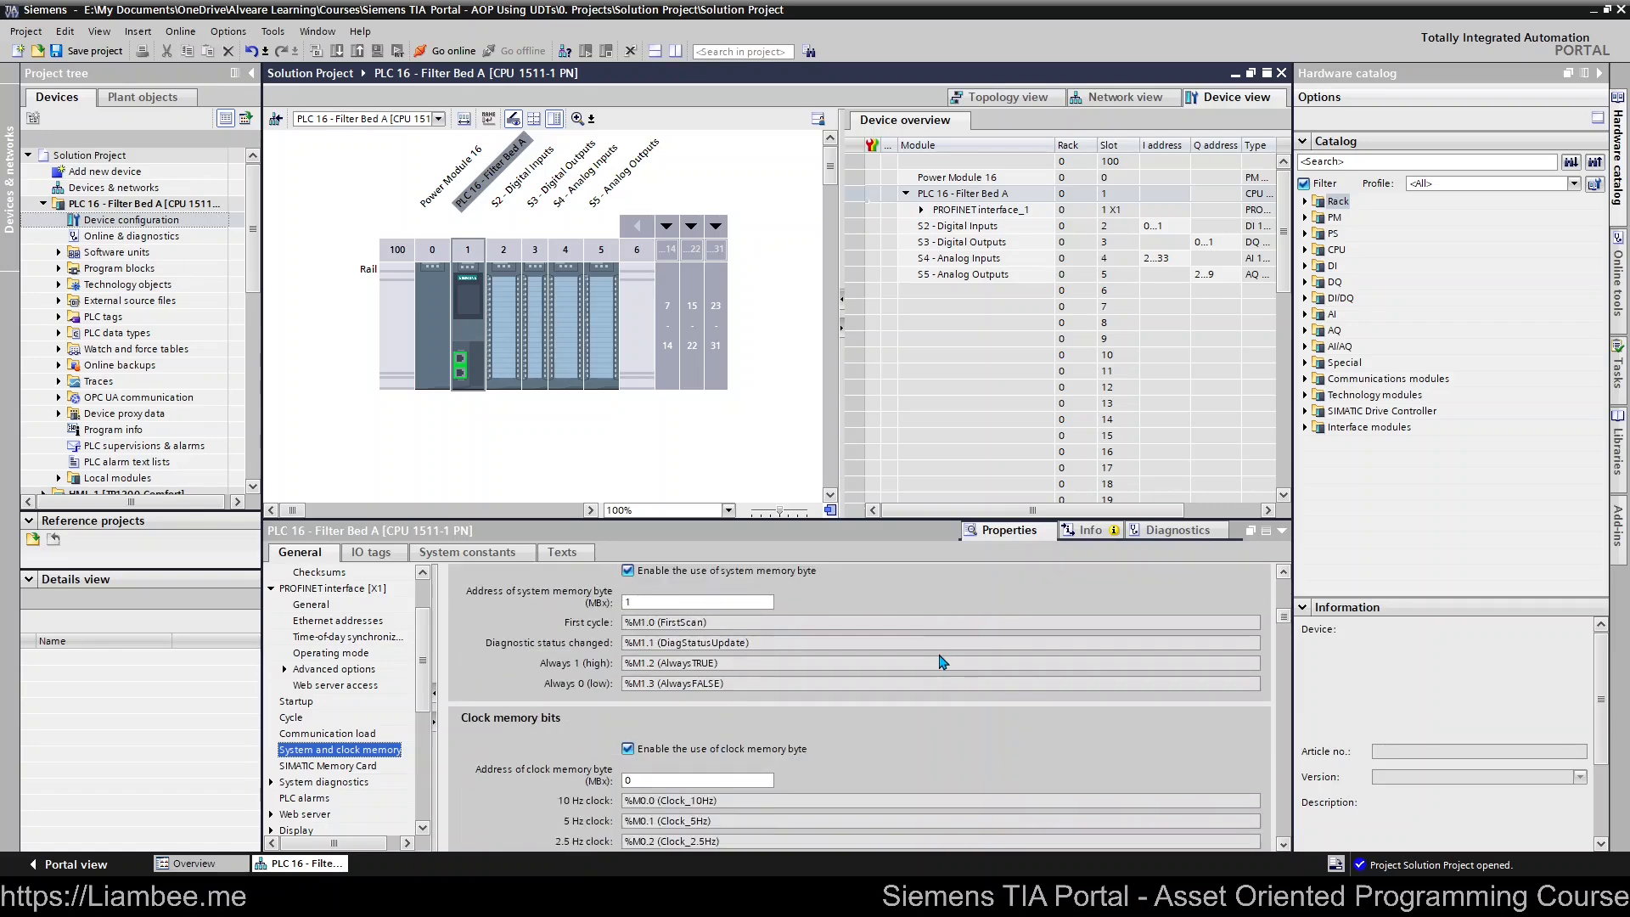
{"action": "scroll", "coordinate": [942, 662], "scroll_direction": "up", "scroll_amount": 3}
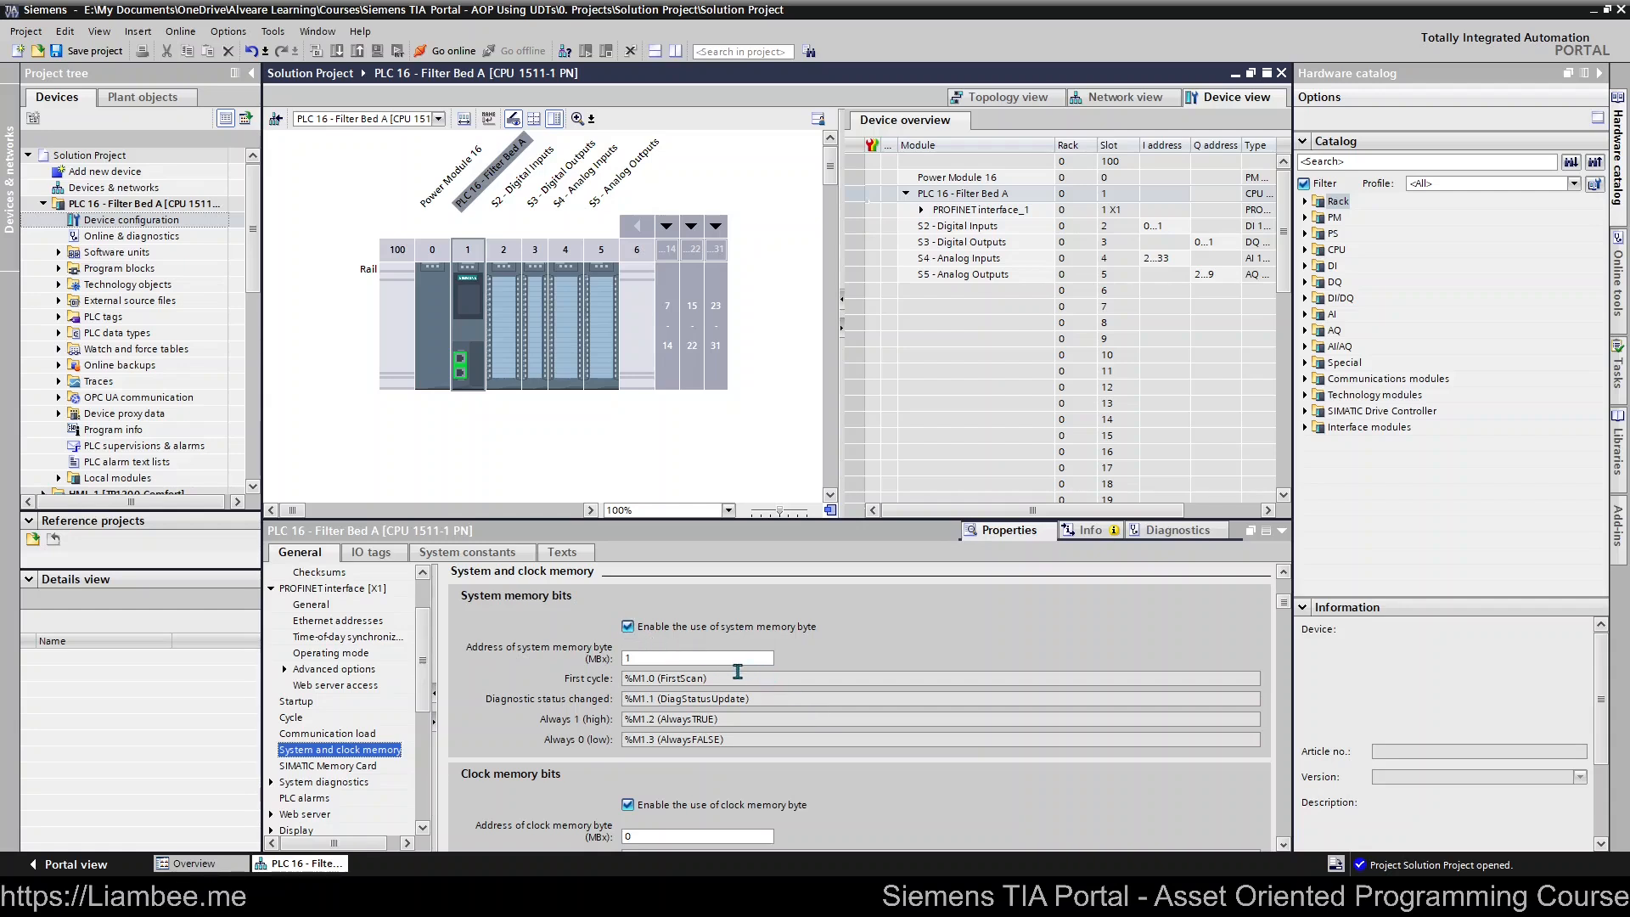
{"action": "scroll", "coordinate": [737, 671], "scroll_direction": "down", "scroll_amount": 3}
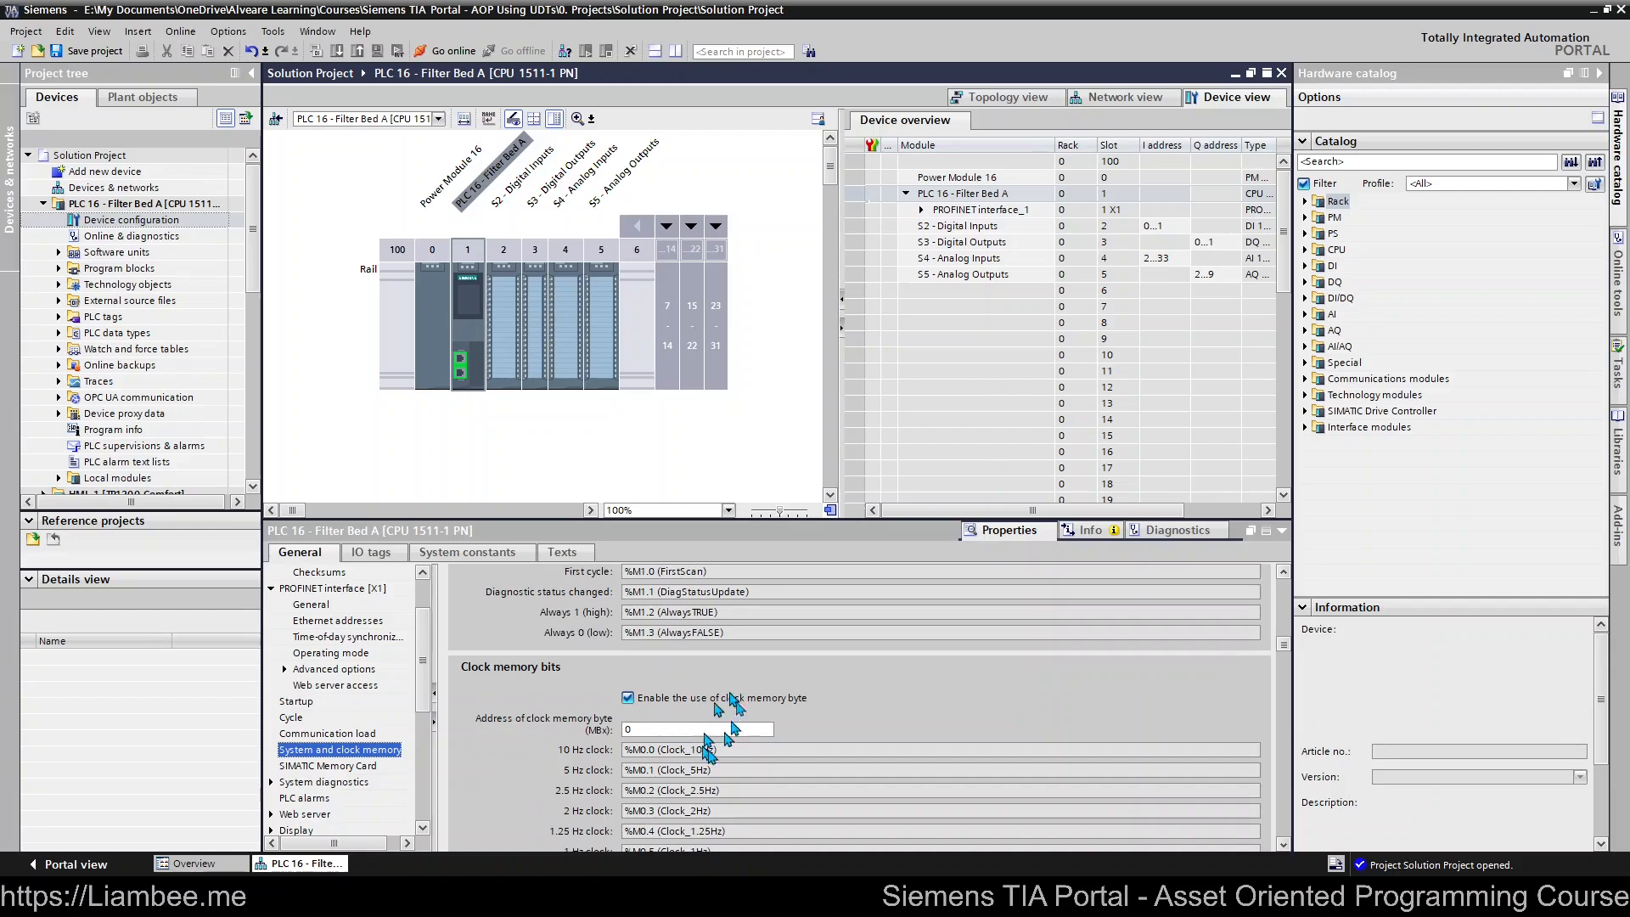
{"action": "scroll", "coordinate": [961, 675], "scroll_direction": "down", "scroll_amount": 2}
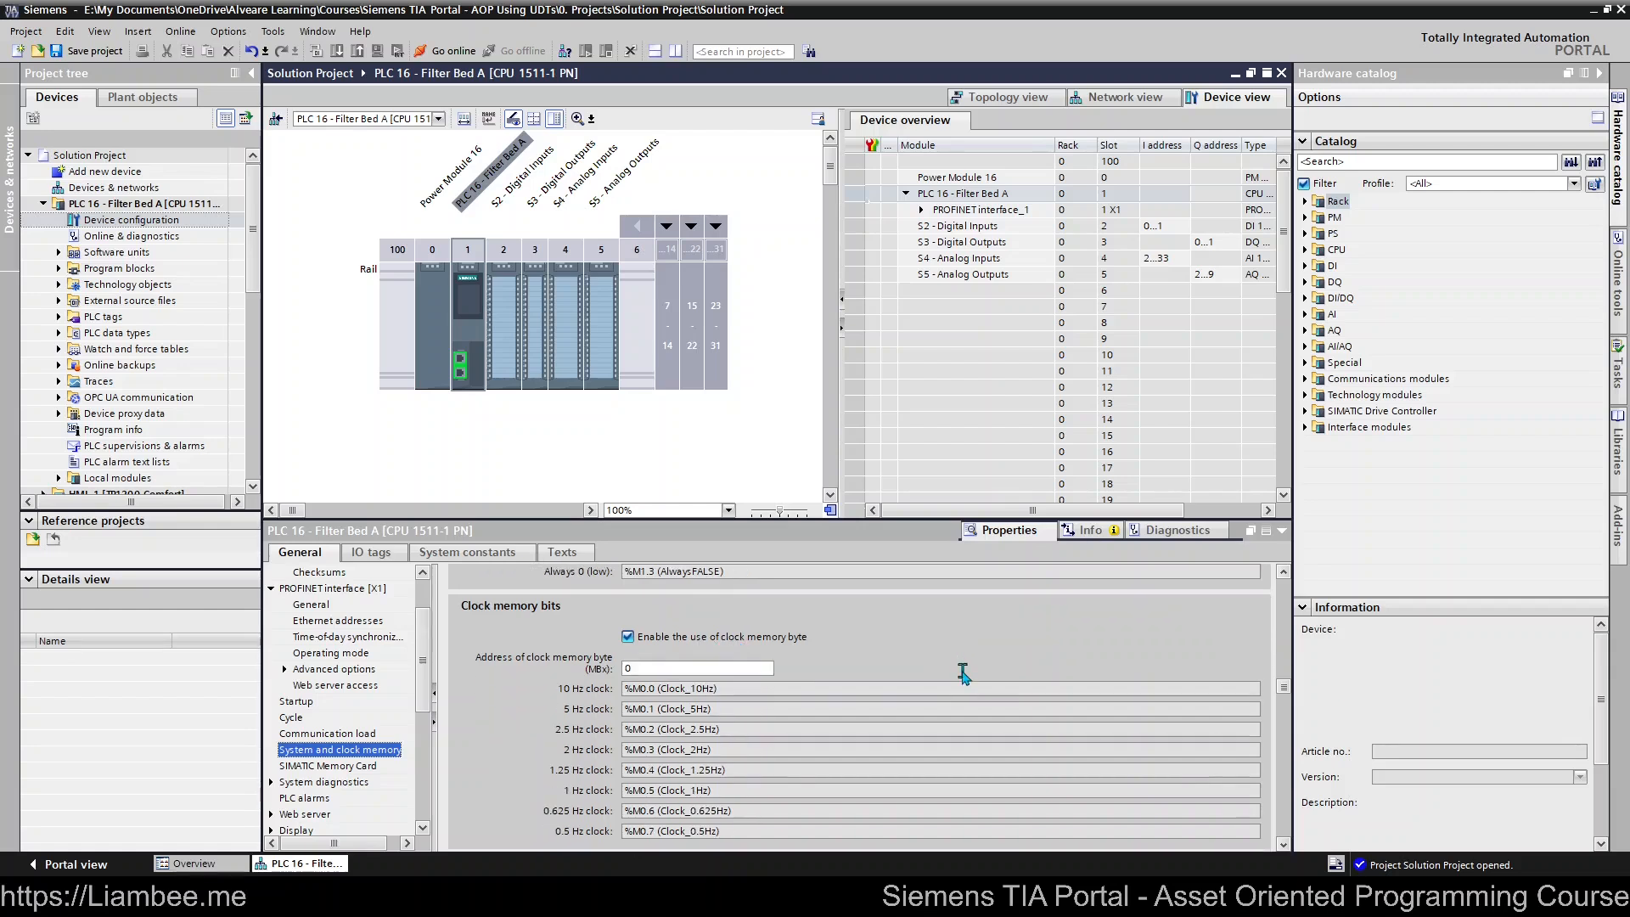
{"action": "scroll", "coordinate": [858, 667], "scroll_direction": "down", "scroll_amount": 2}
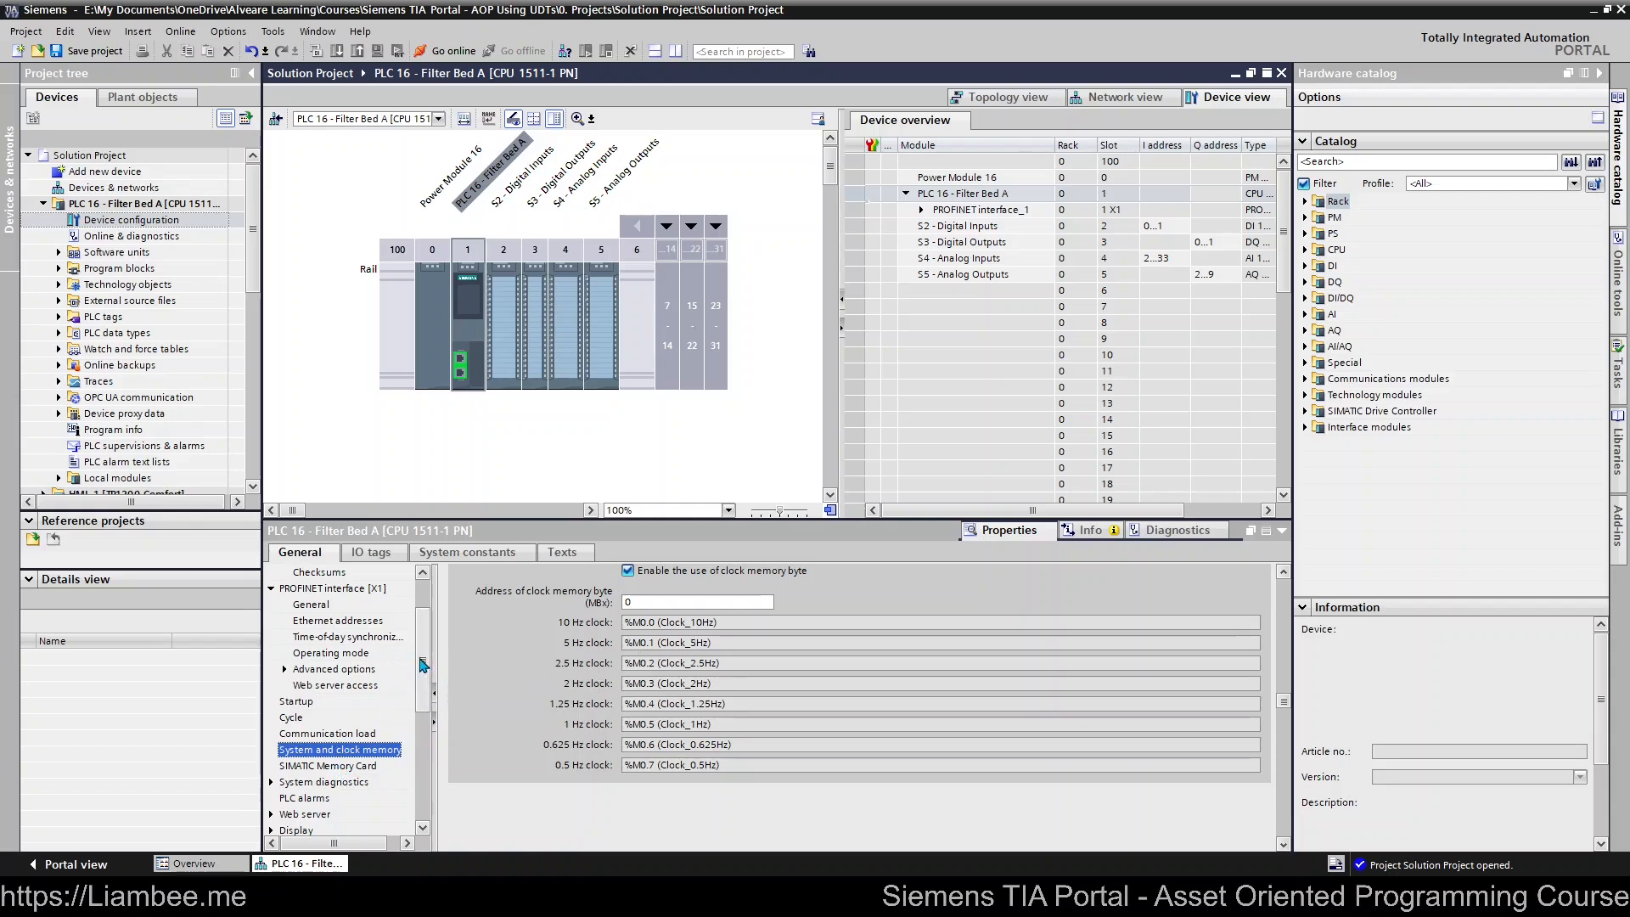
- Review the CPU's Protection & Security settings, from access levels and PUT/GET communication to device certificates, and check its PLC alarms setting
{"action": "left_click_drag", "start_coordinate": [422, 667], "coordinate": [423, 728]}
{"action": "left_click", "coordinate": [356, 753]}
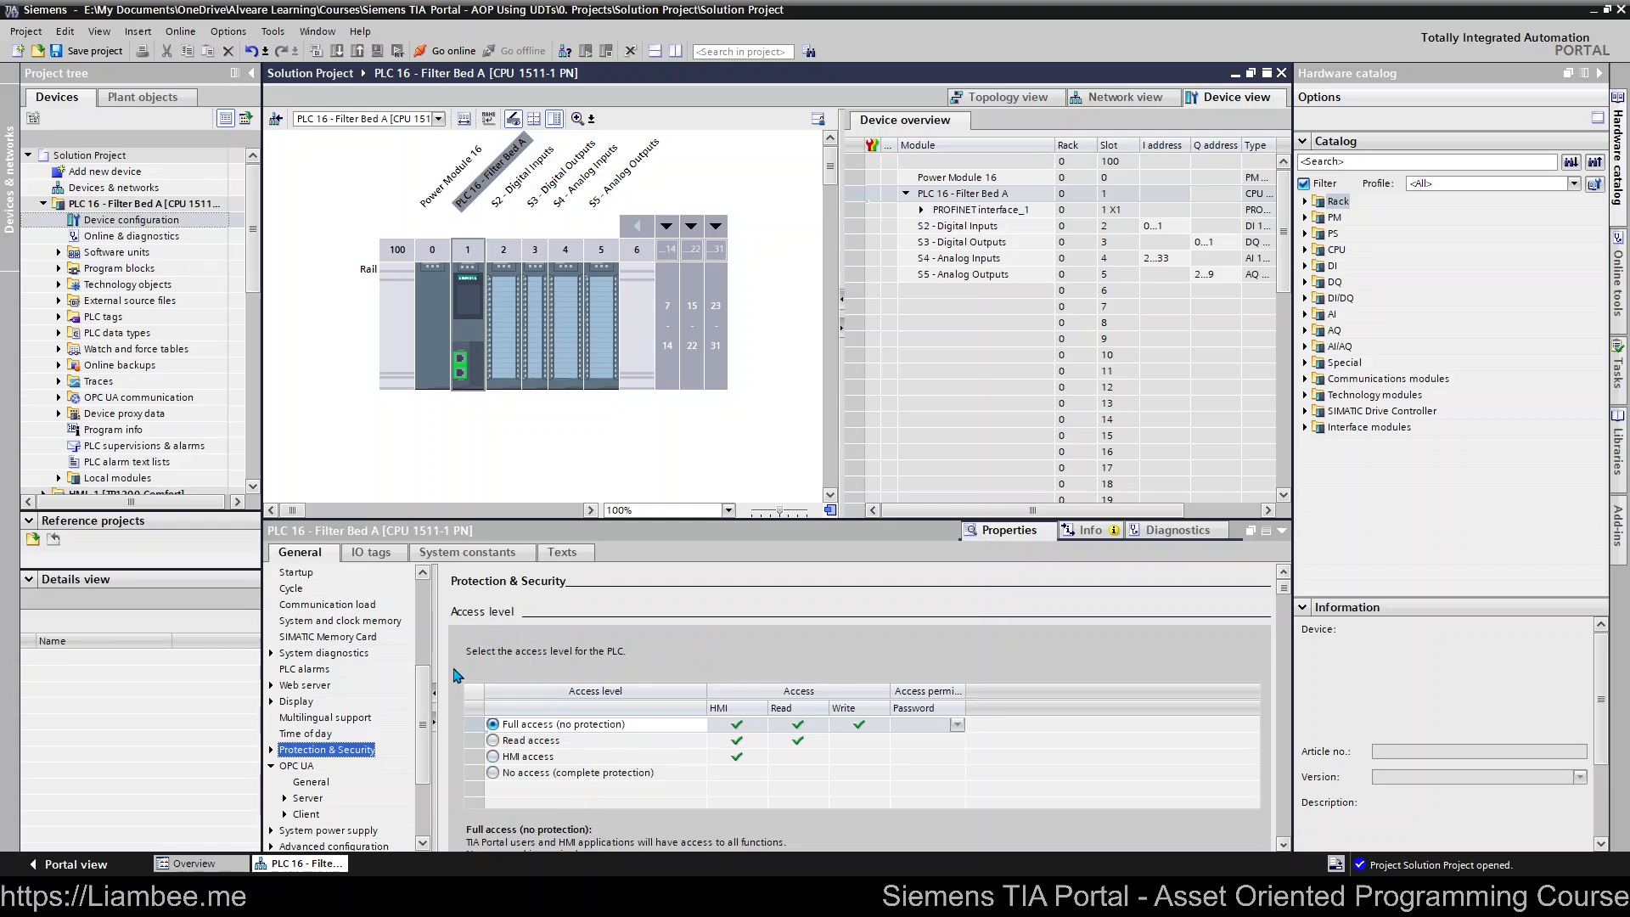
{"action": "scroll", "coordinate": [456, 675], "scroll_direction": "down", "scroll_amount": 5}
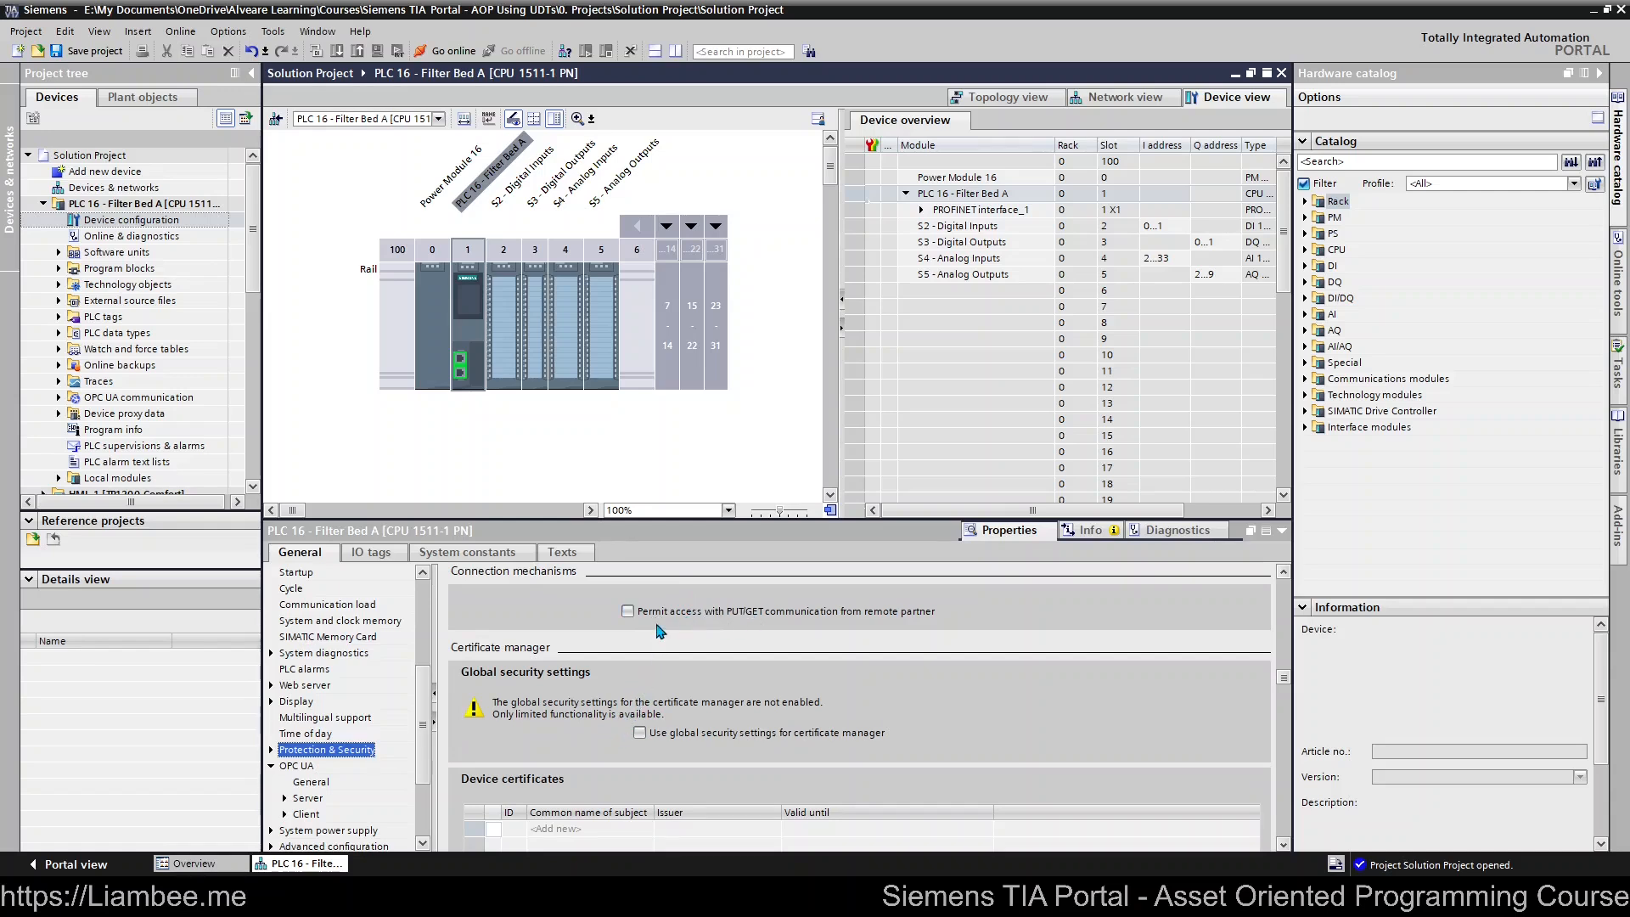
{"action": "scroll", "coordinate": [660, 631], "scroll_direction": "up", "scroll_amount": 1}
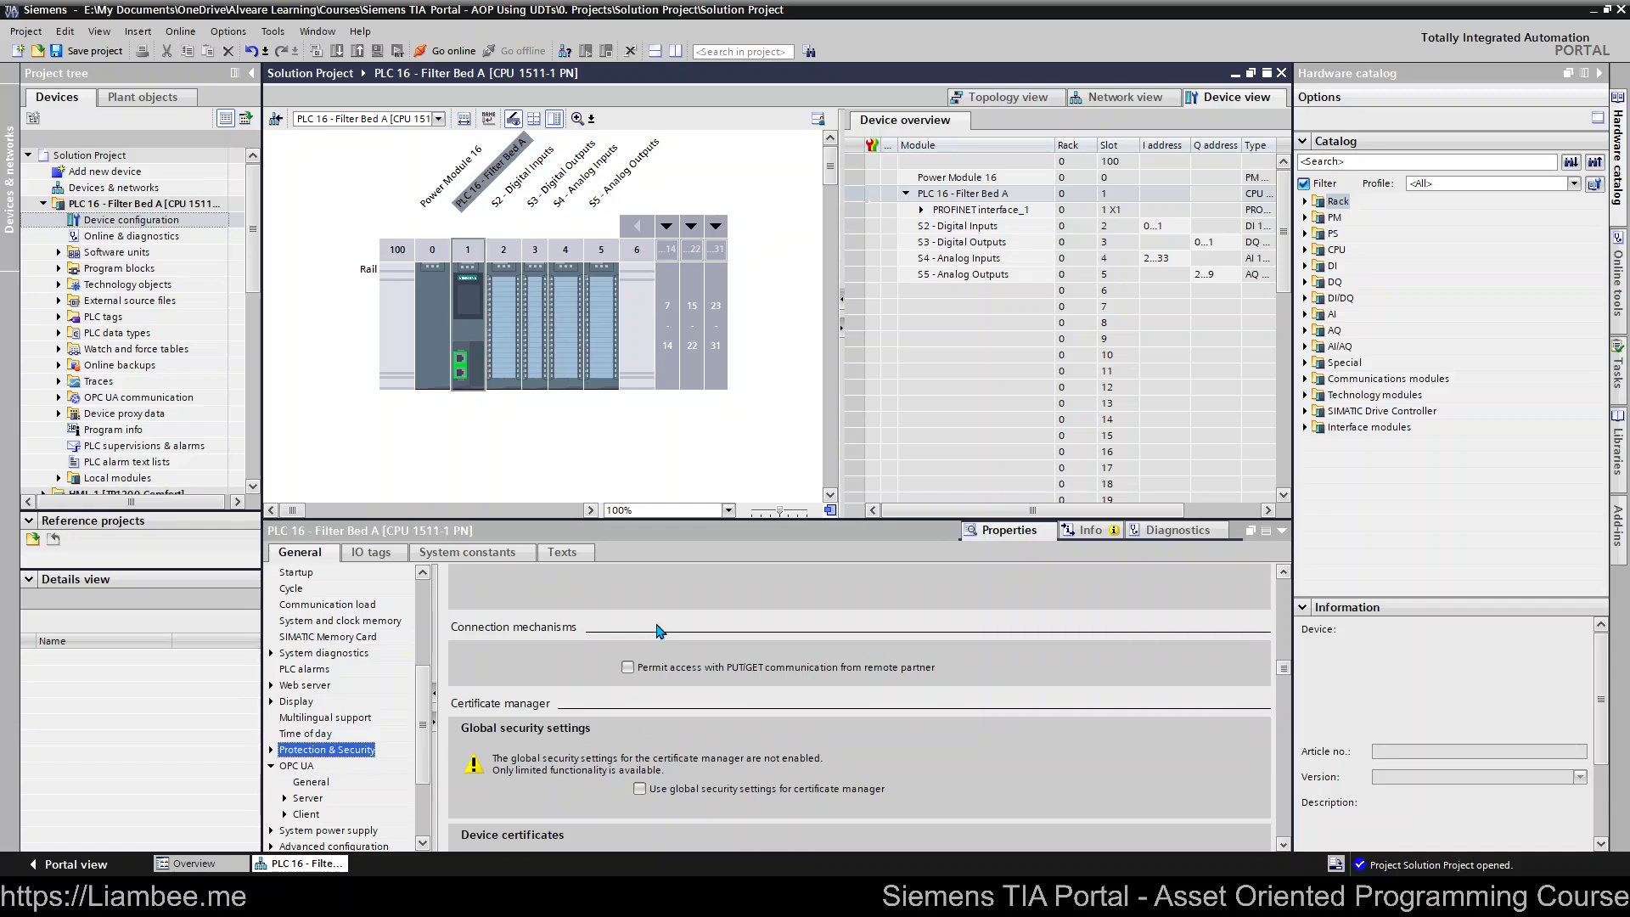
{"action": "scroll", "coordinate": [660, 631], "scroll_direction": "down", "scroll_amount": 4}
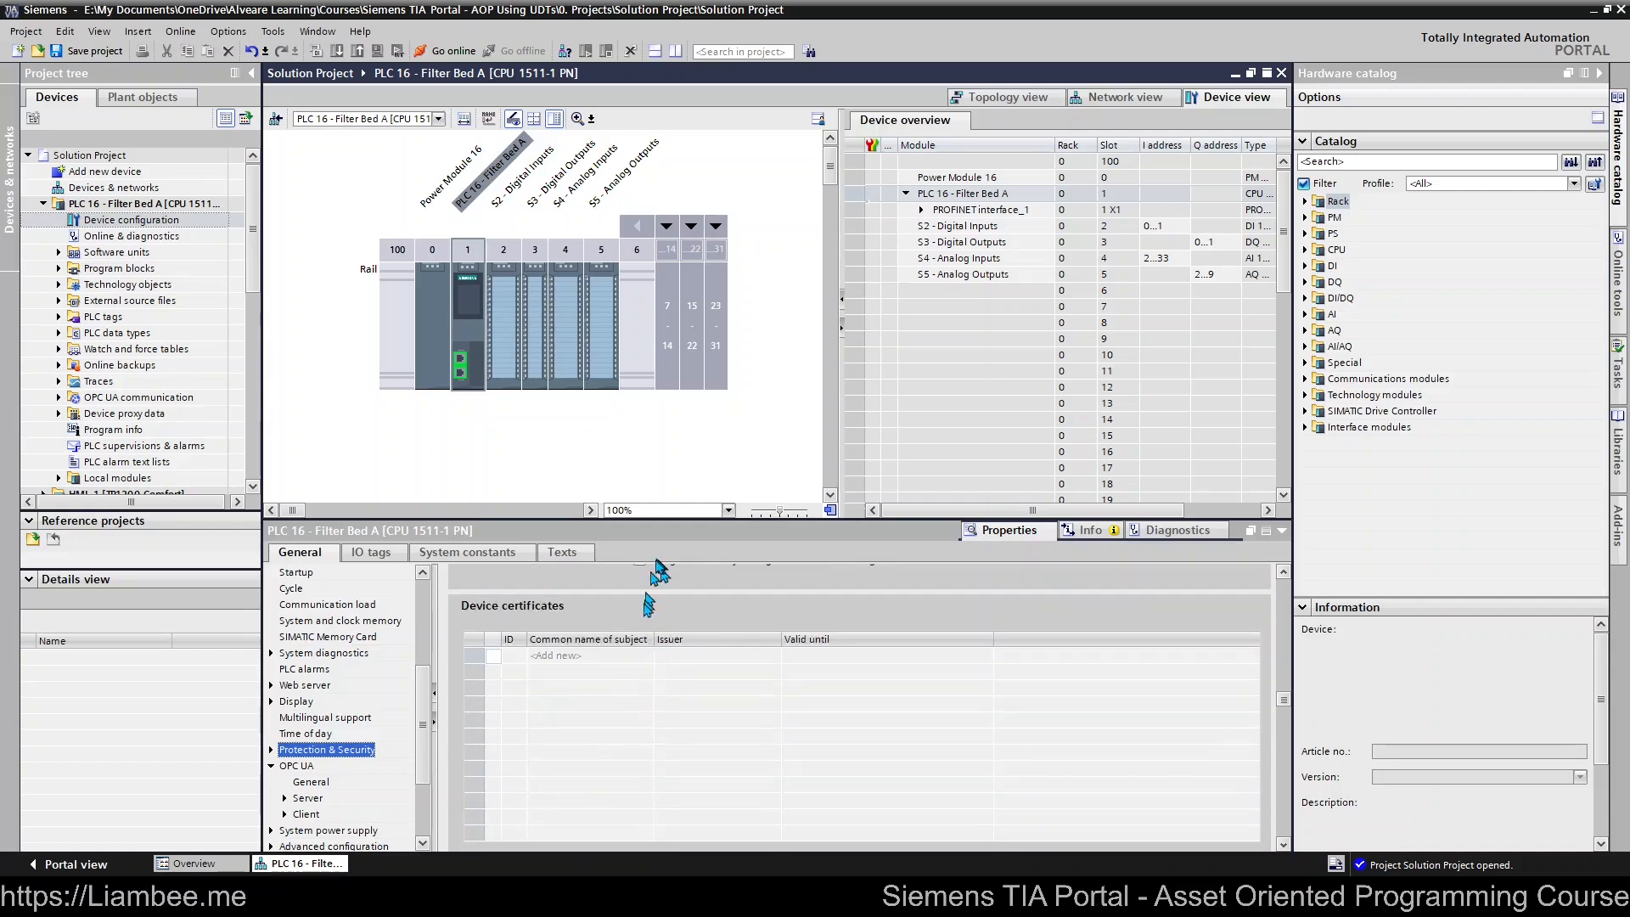
{"action": "scroll", "coordinate": [649, 605], "scroll_direction": "up", "scroll_amount": 1}
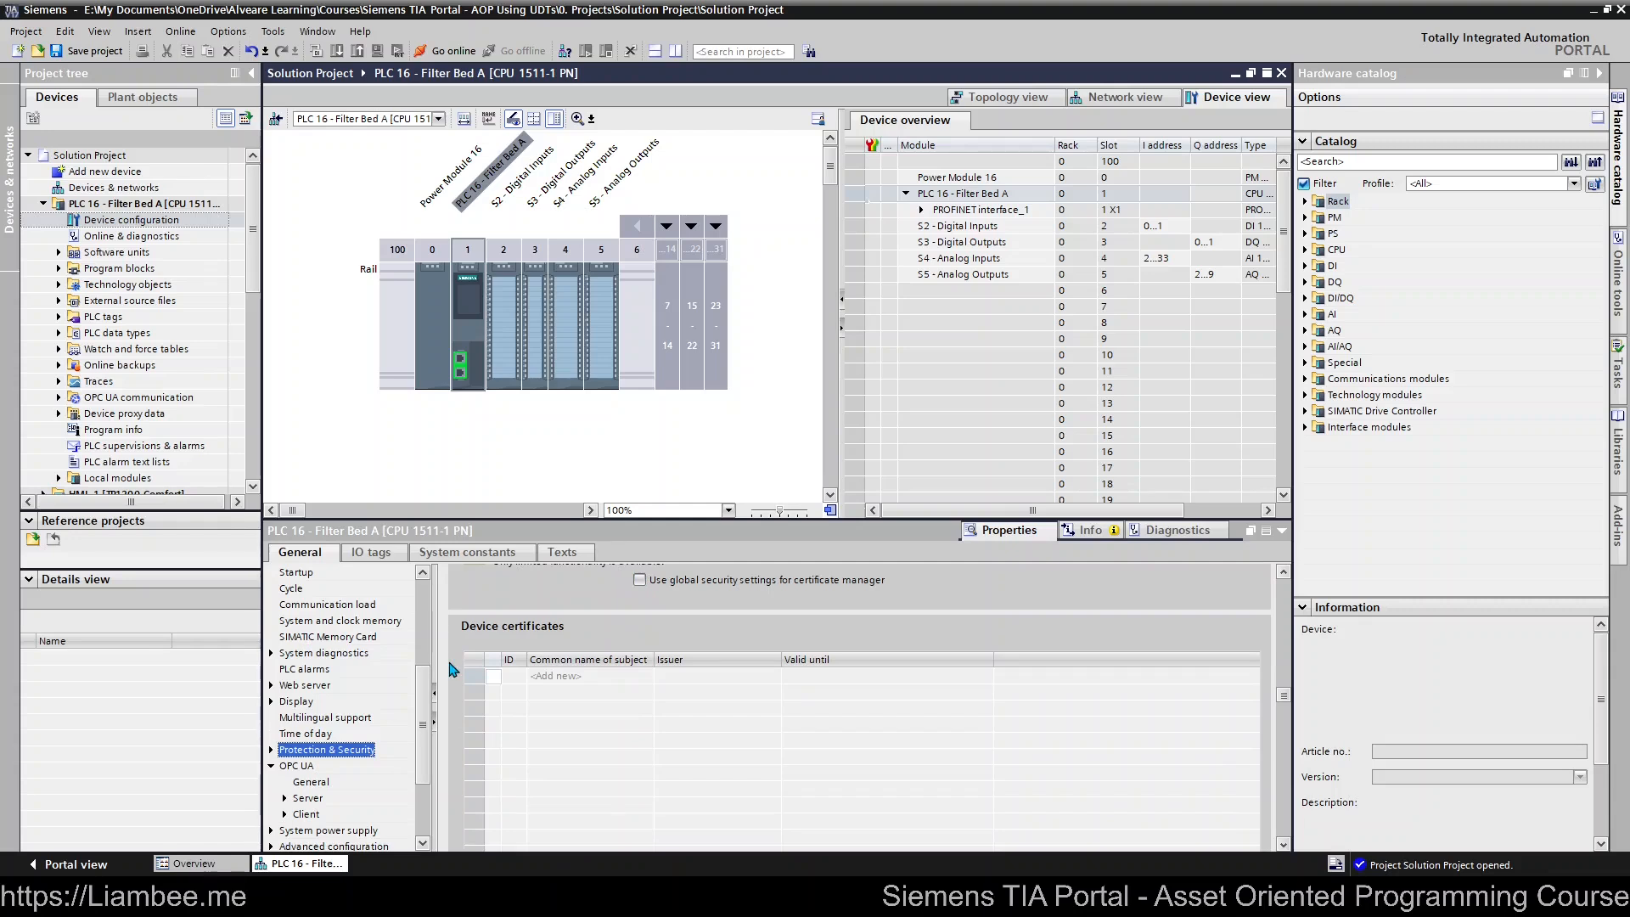
{"action": "scroll", "coordinate": [453, 670], "scroll_direction": "up", "scroll_amount": 10}
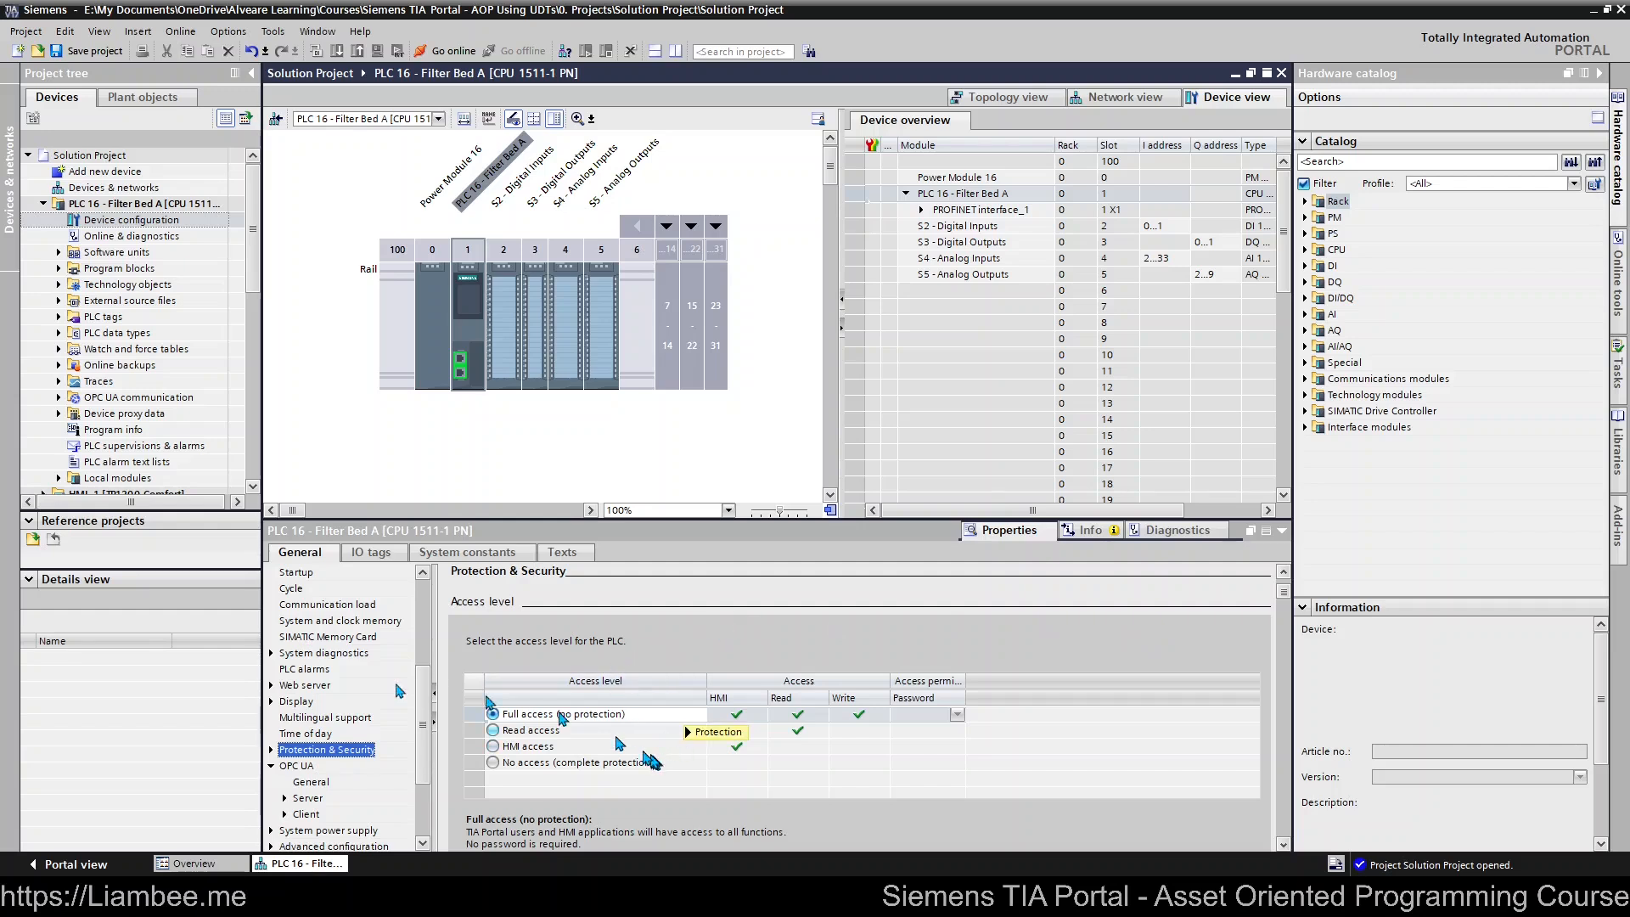
{"action": "scroll", "coordinate": [429, 697], "scroll_direction": "down", "scroll_amount": 1}
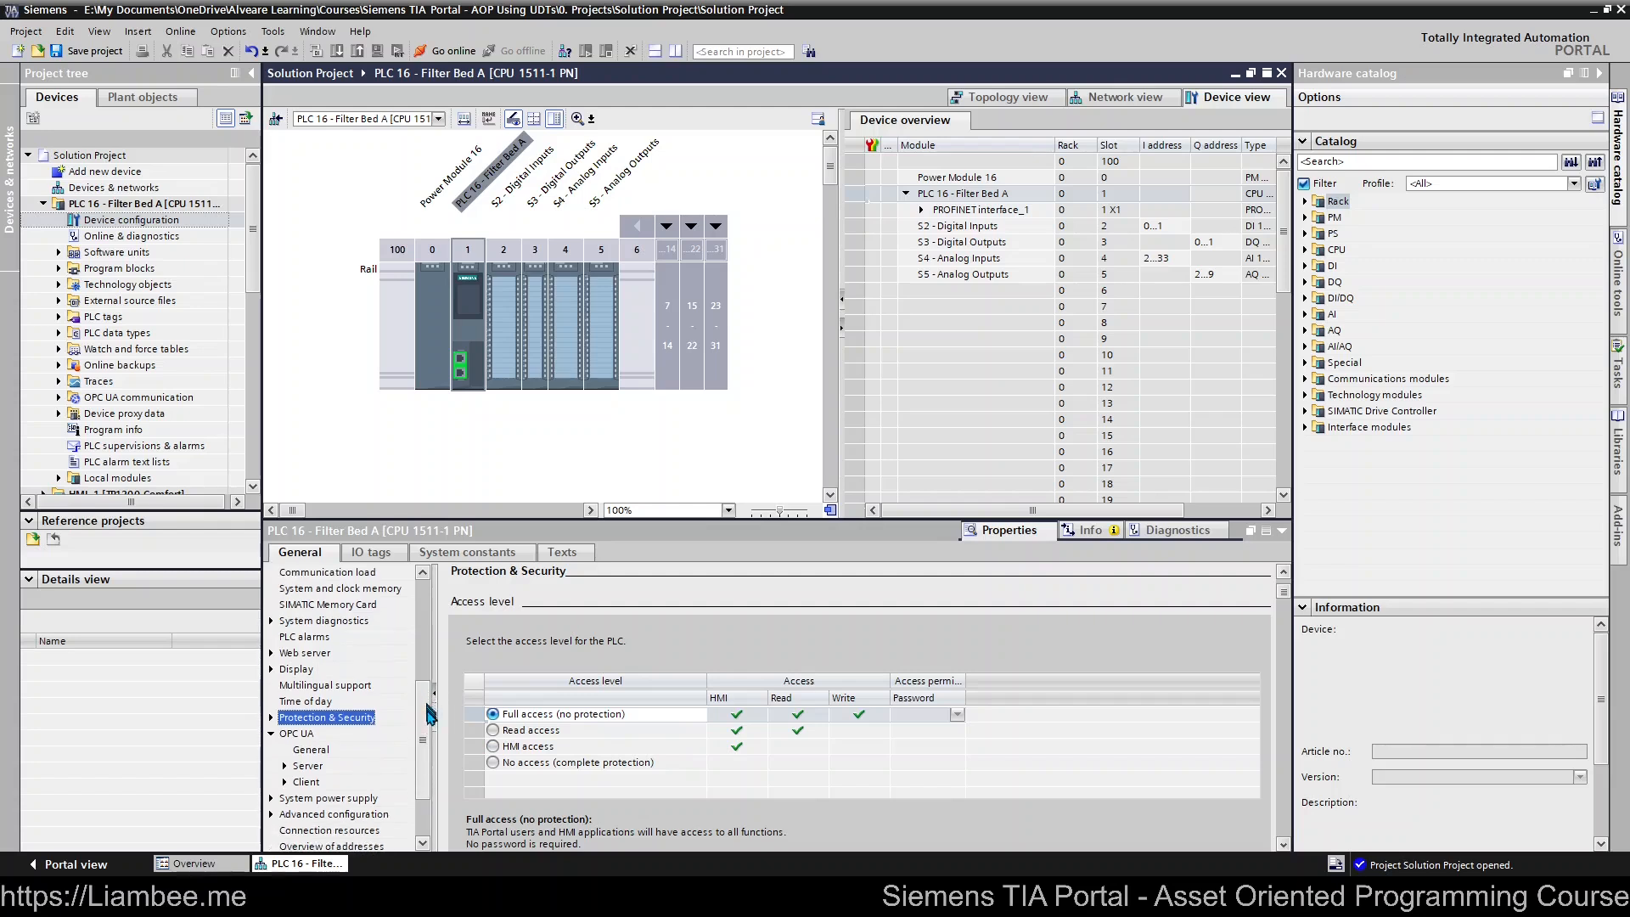
{"action": "left_click", "coordinate": [305, 637]}
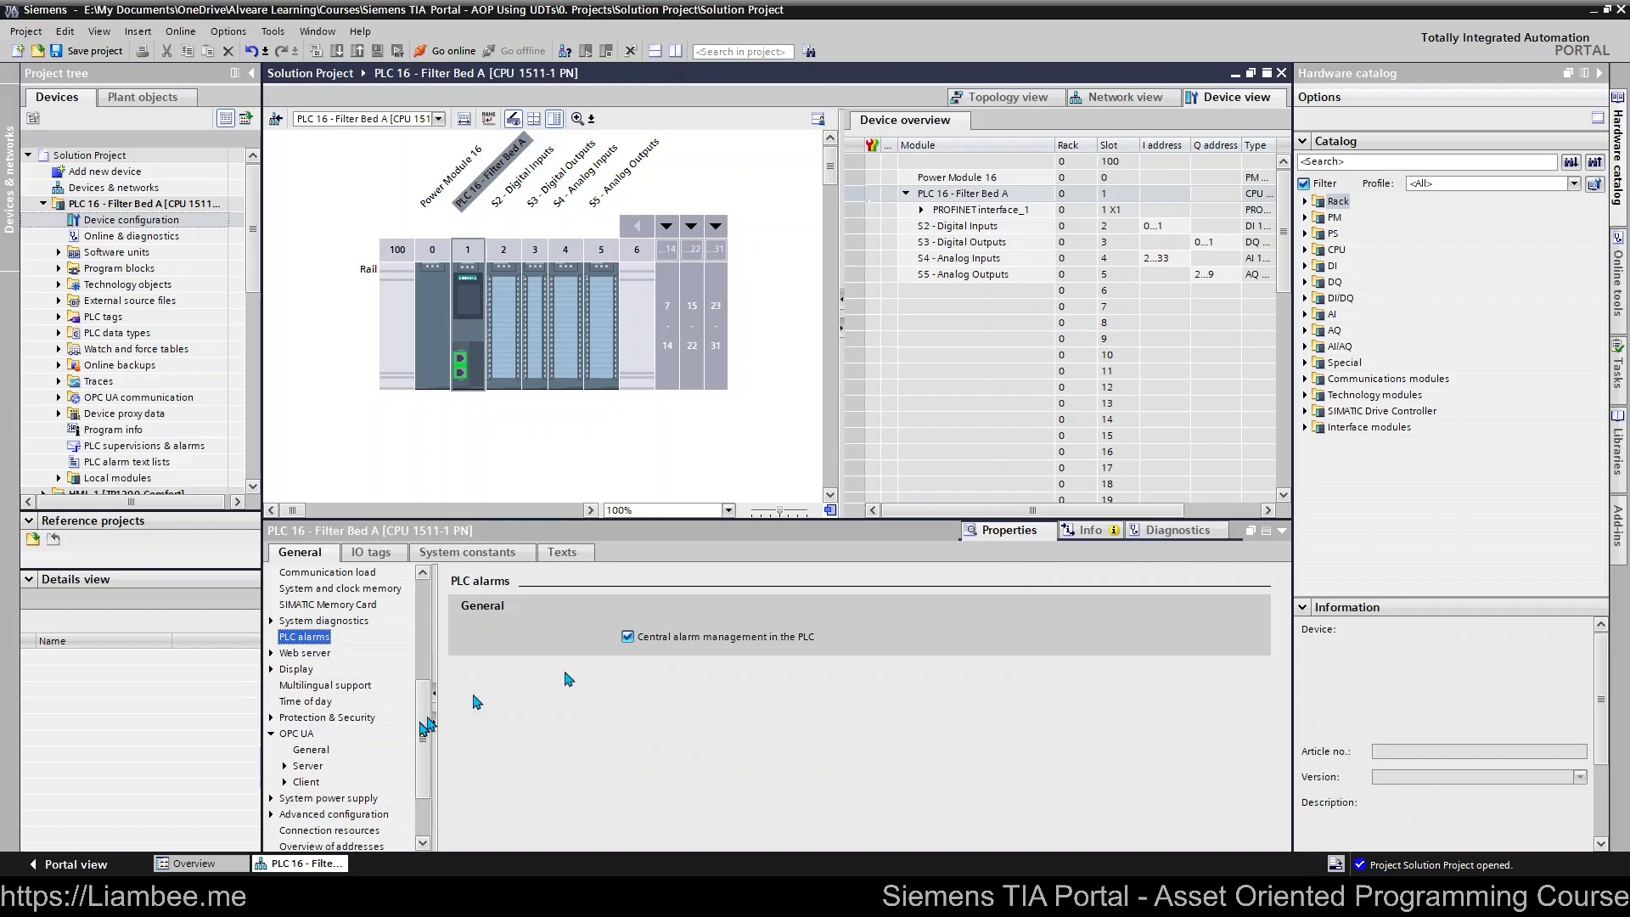
- Review the CPU's OPC UA properties, covering server activation, addresses, server options, server certificate and available security policies
{"action": "scroll", "coordinate": [422, 729], "scroll_direction": "down", "scroll_amount": 2}
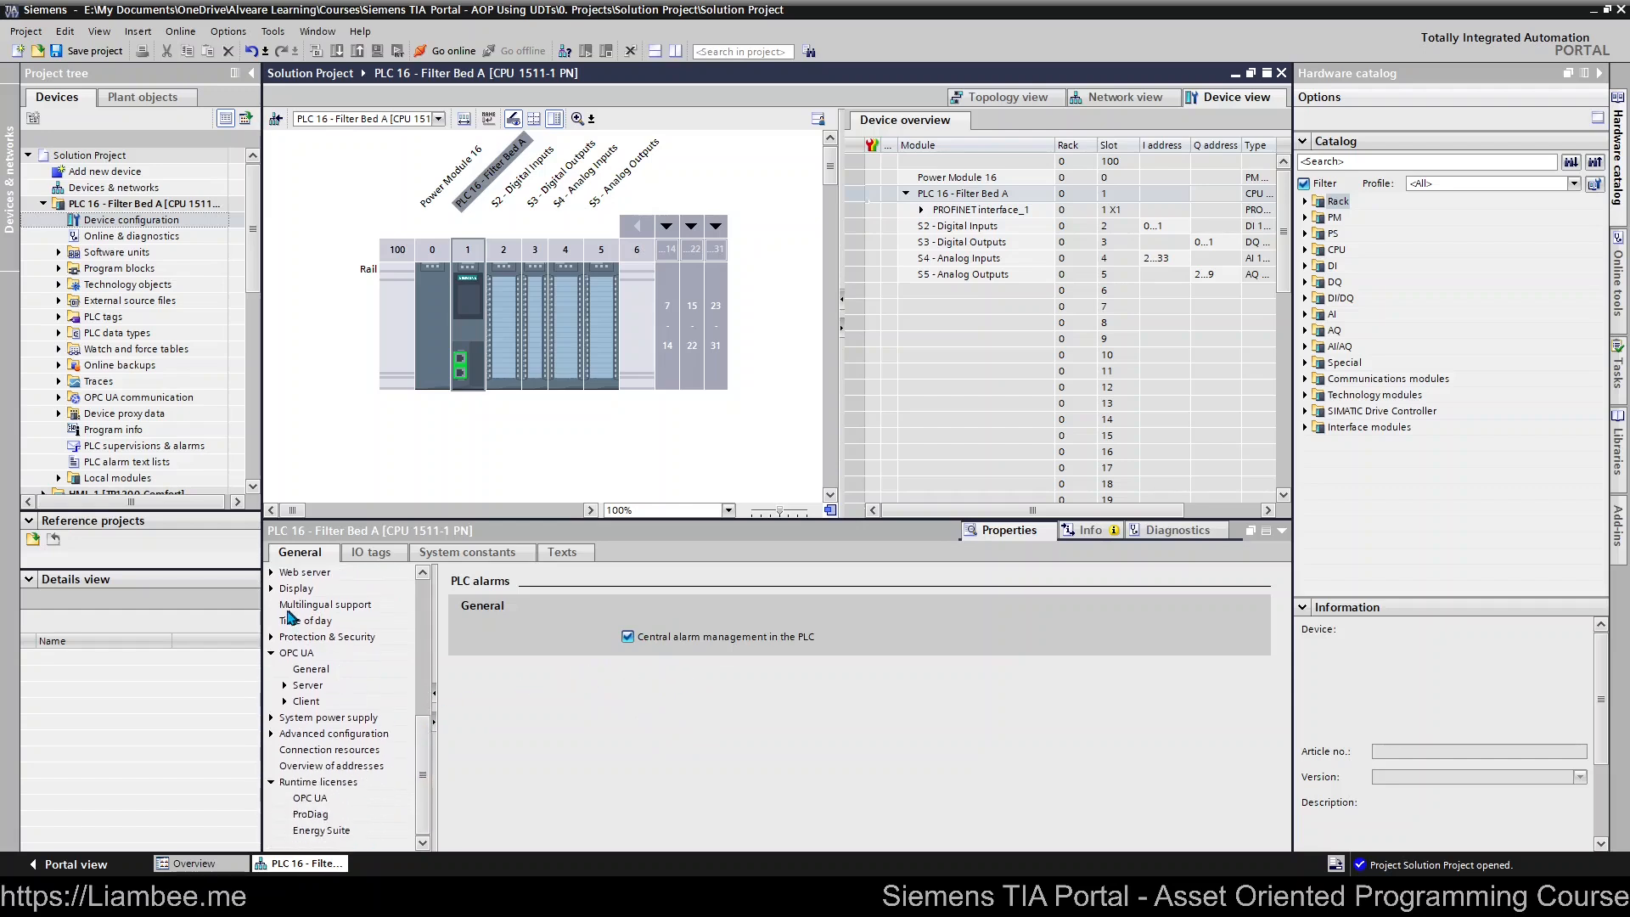
{"action": "left_click", "coordinate": [296, 652]}
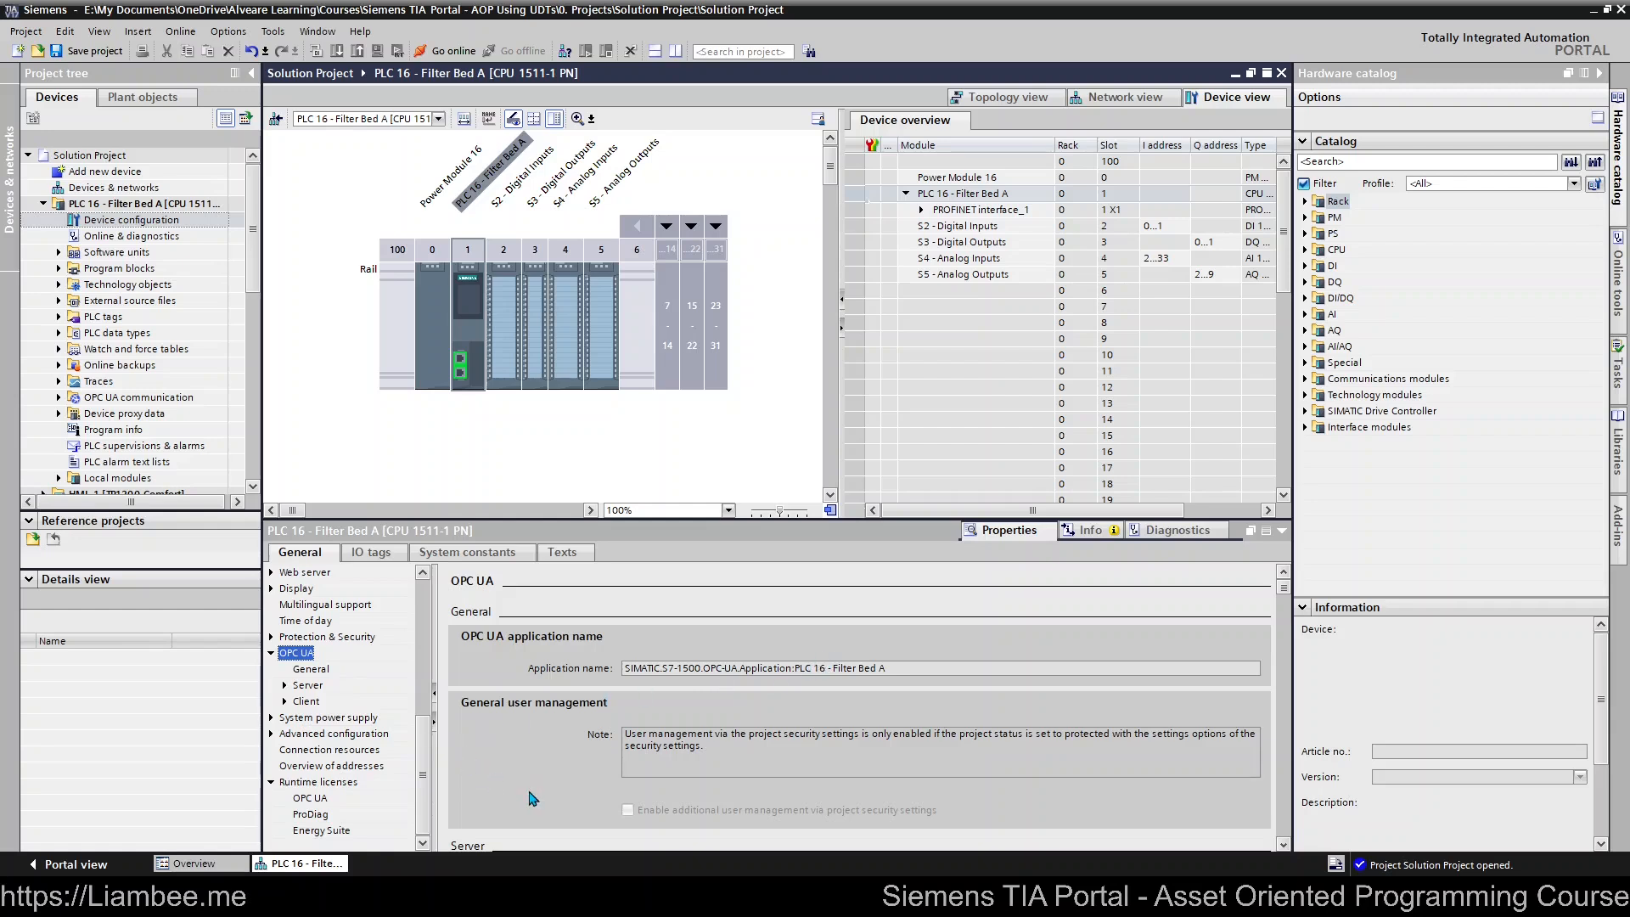
{"action": "scroll", "coordinate": [530, 798], "scroll_direction": "down", "scroll_amount": 3}
{"action": "scroll", "coordinate": [530, 798], "scroll_direction": "down", "scroll_amount": 1}
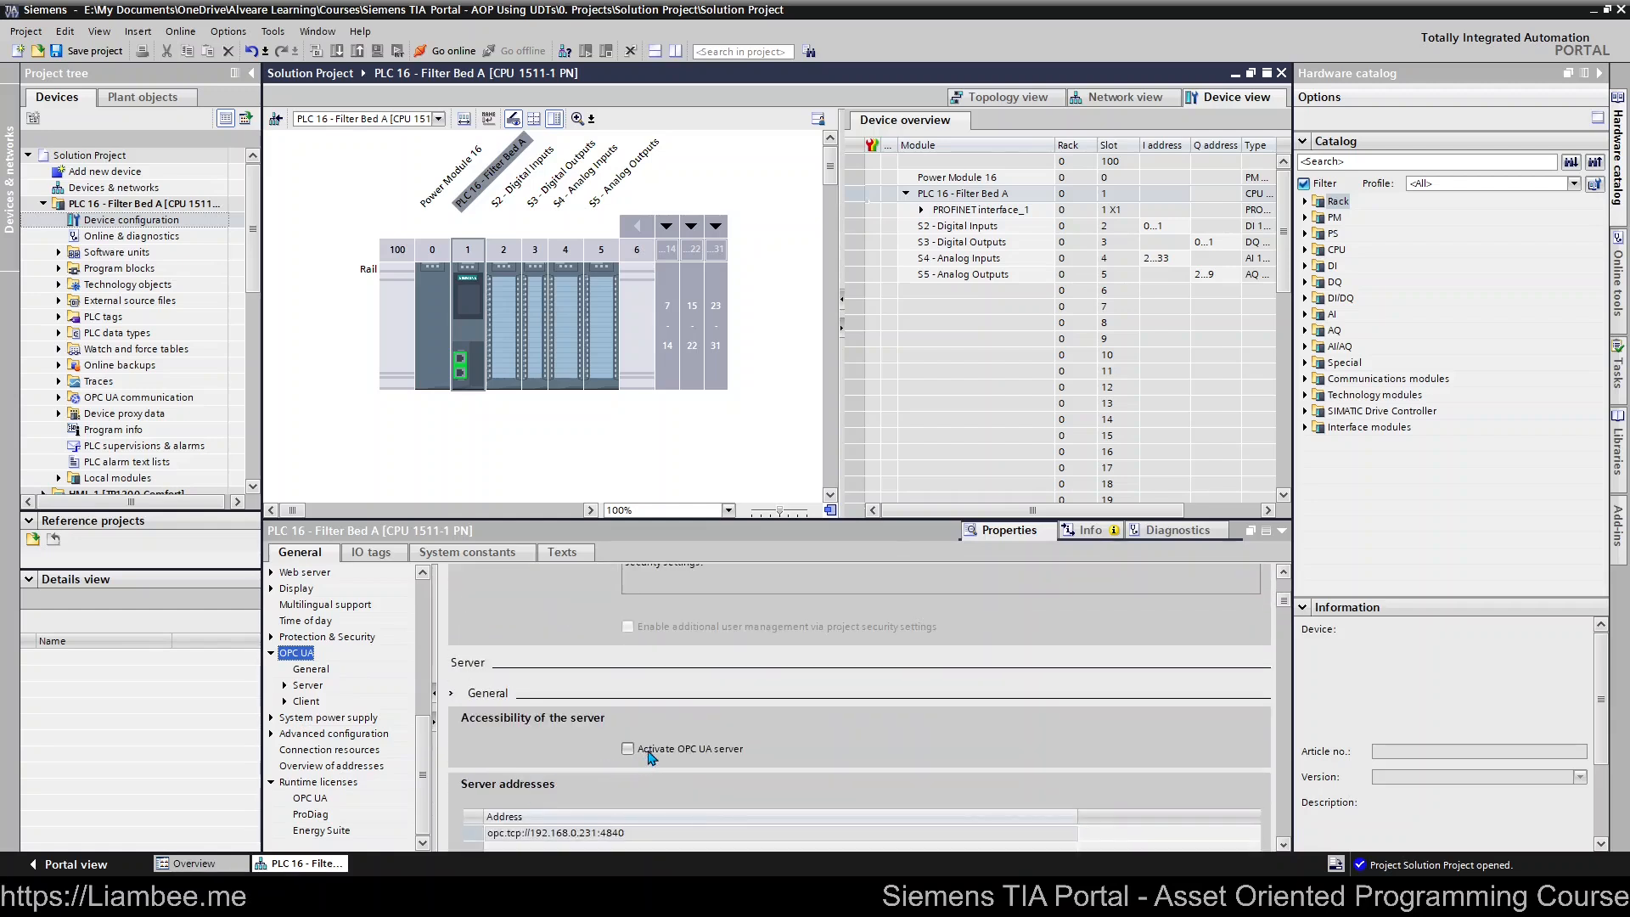
{"action": "scroll", "coordinate": [650, 755], "scroll_direction": "down", "scroll_amount": 2}
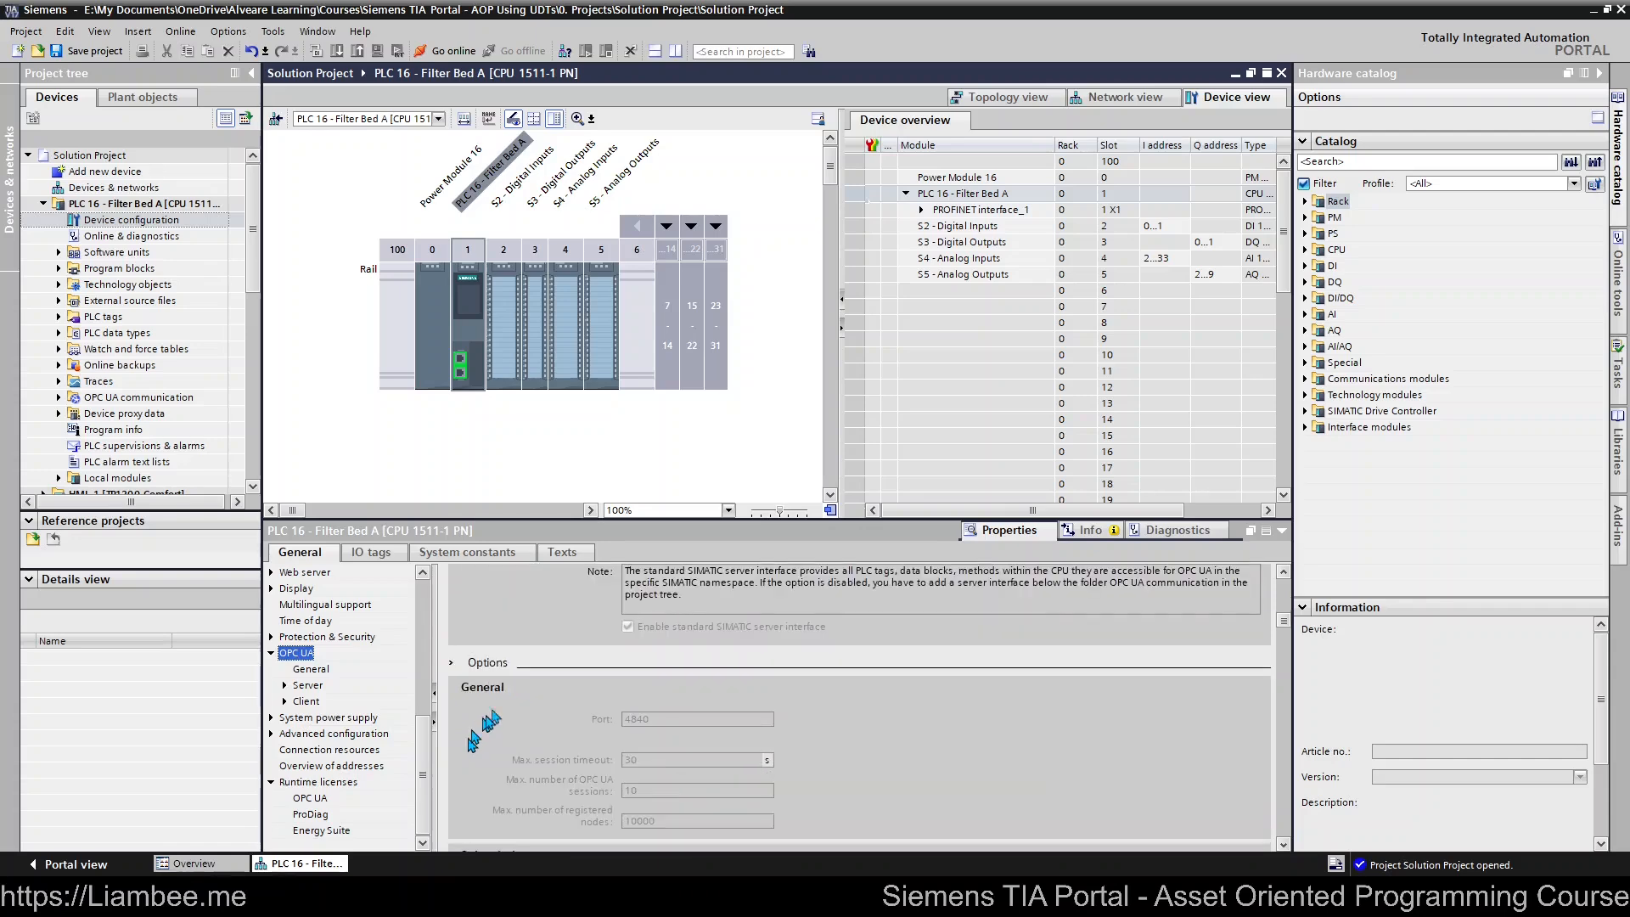
{"action": "scroll", "coordinate": [607, 763], "scroll_direction": "down", "scroll_amount": 1}
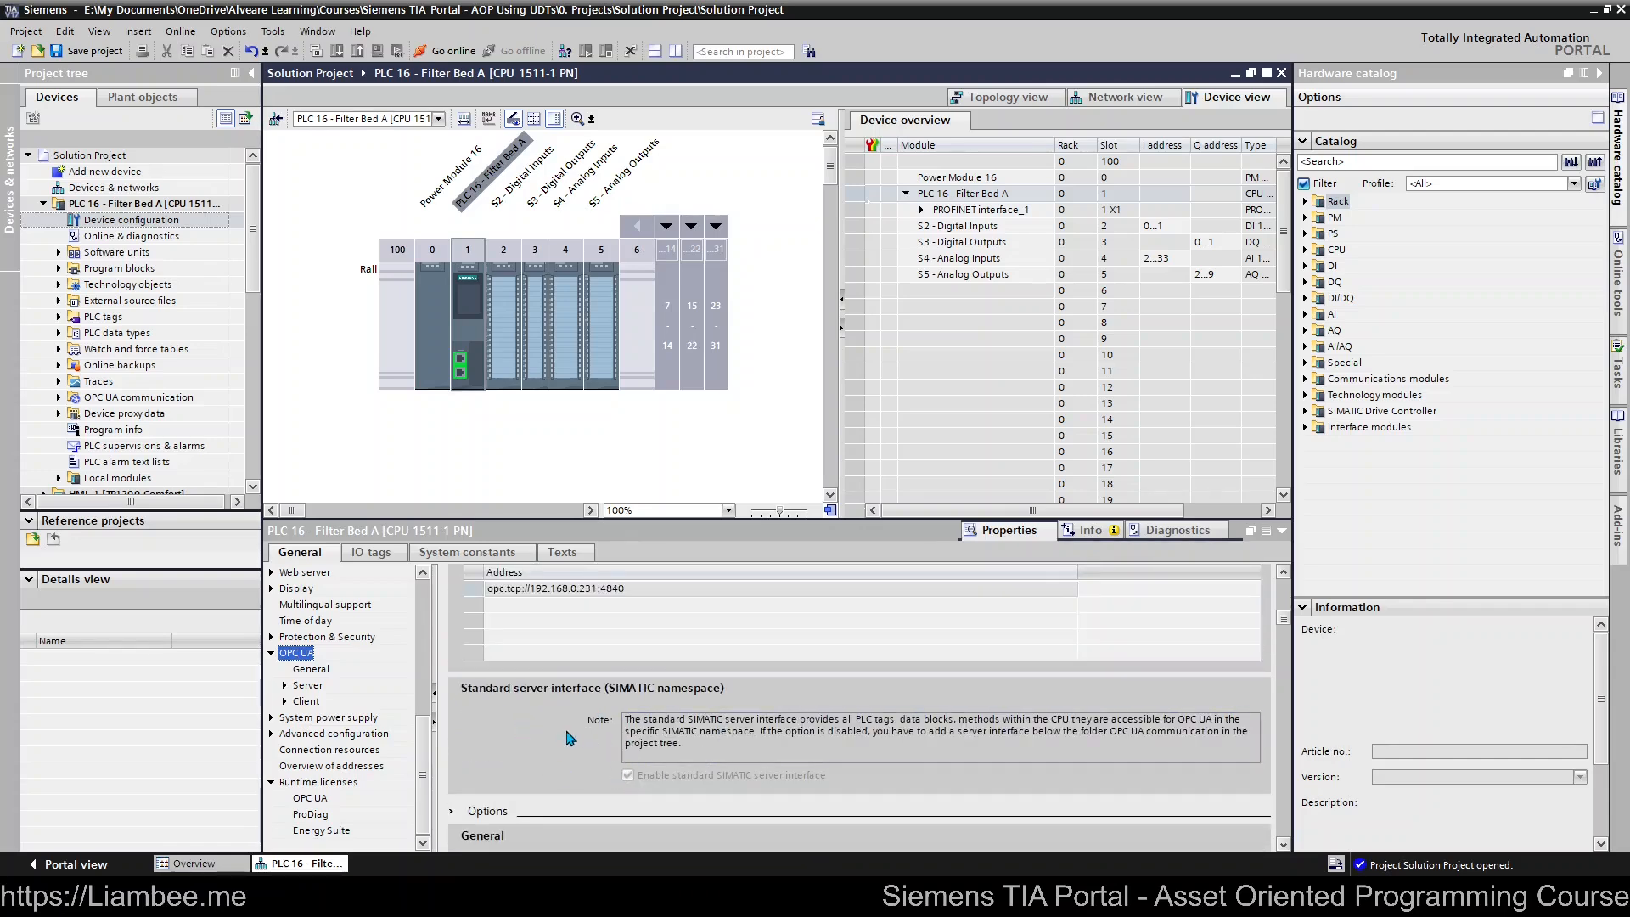
{"action": "scroll", "coordinate": [569, 737], "scroll_direction": "down", "scroll_amount": 3}
{"action": "scroll", "coordinate": [569, 737], "scroll_direction": "down", "scroll_amount": 5}
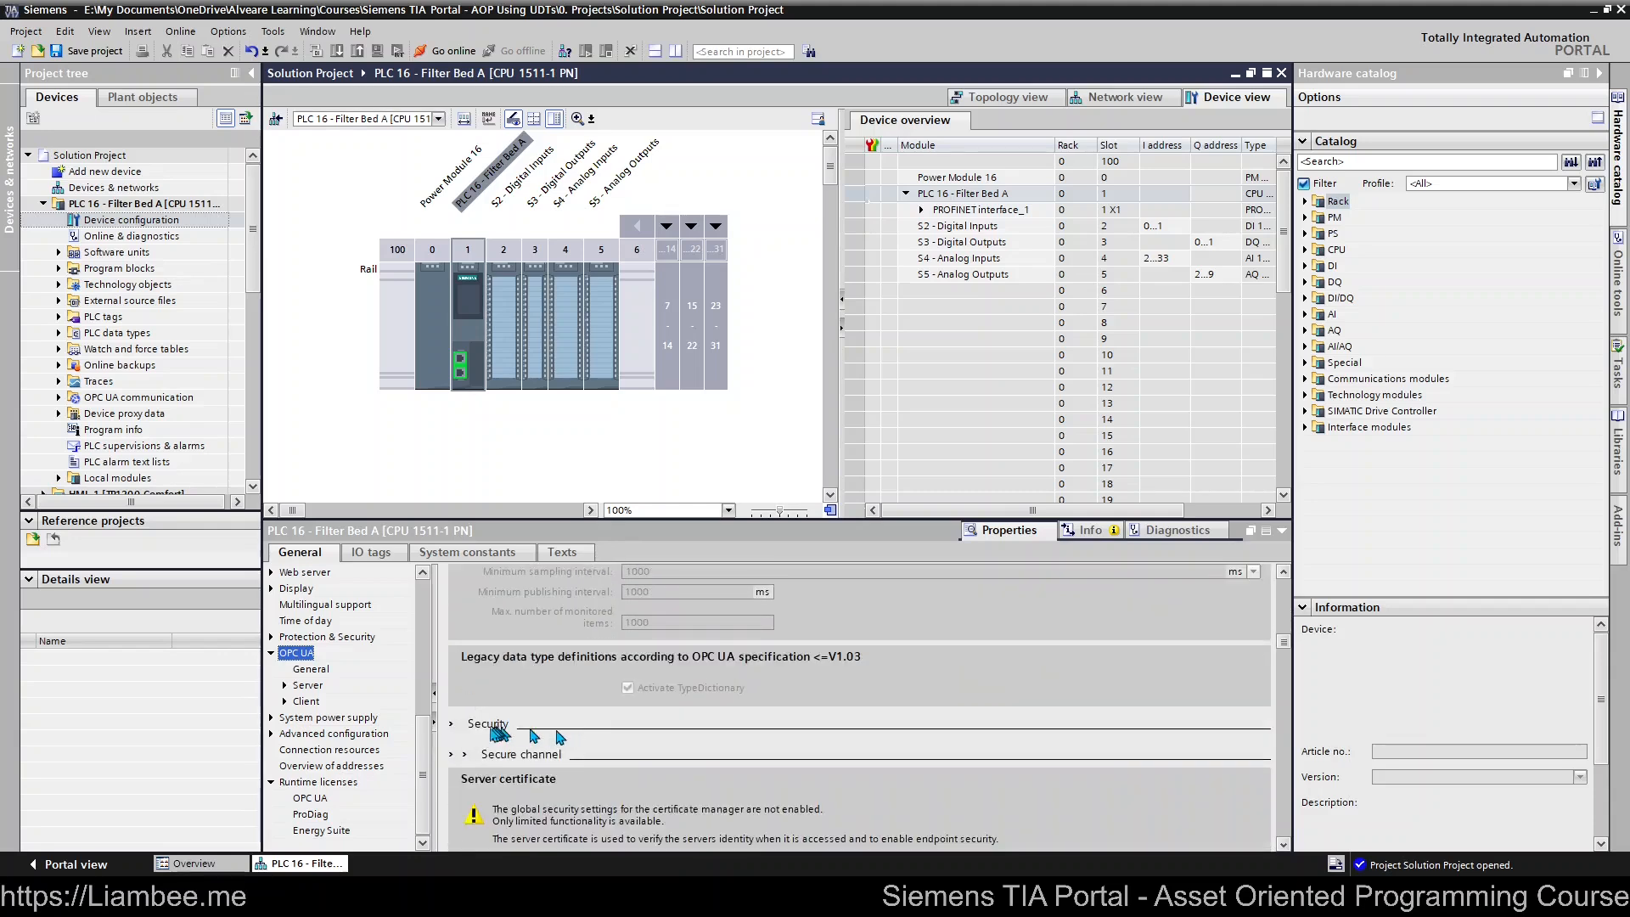
{"action": "scroll", "coordinate": [490, 742], "scroll_direction": "down", "scroll_amount": 1}
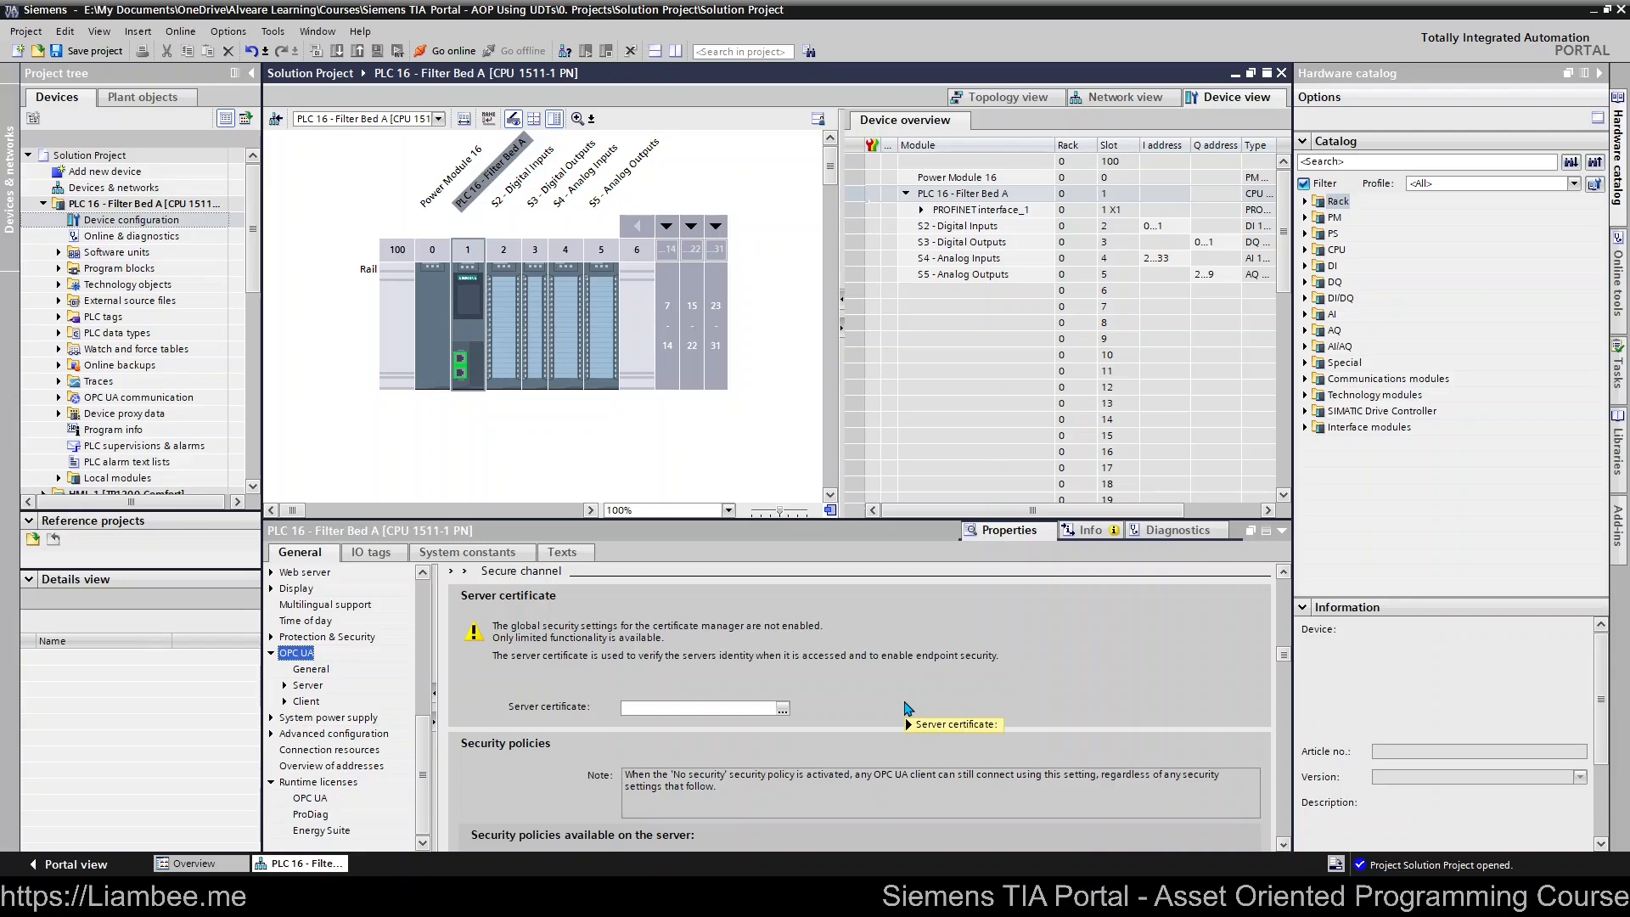
{"action": "scroll", "coordinate": [466, 728], "scroll_direction": "down", "scroll_amount": 4}
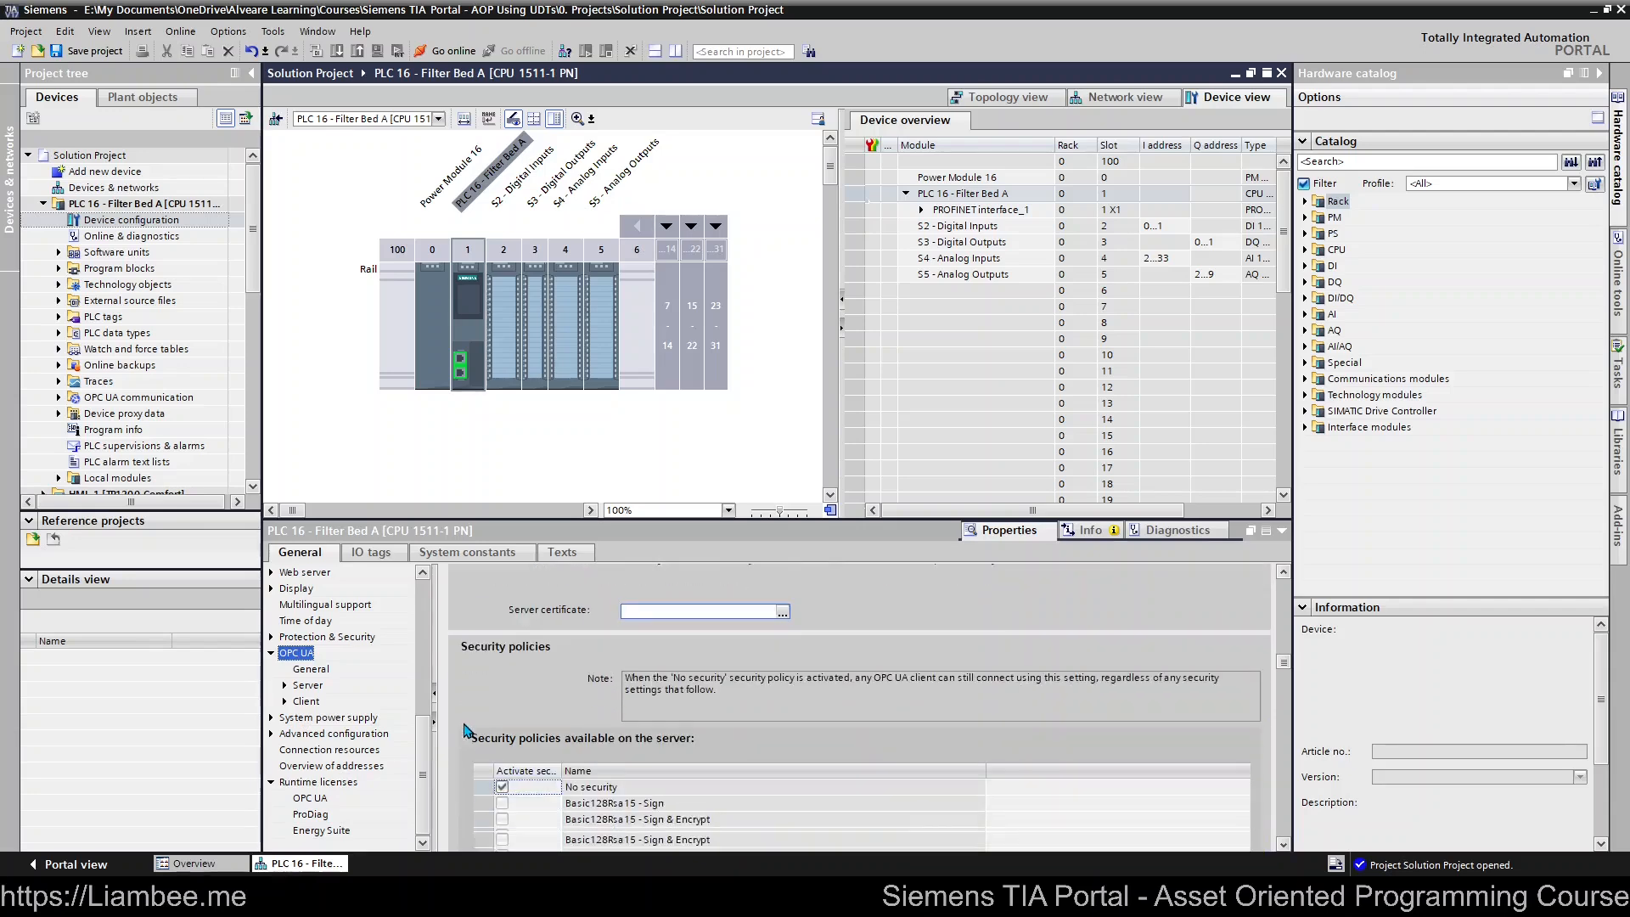
{"action": "scroll", "coordinate": [466, 728], "scroll_direction": "down", "scroll_amount": 5}
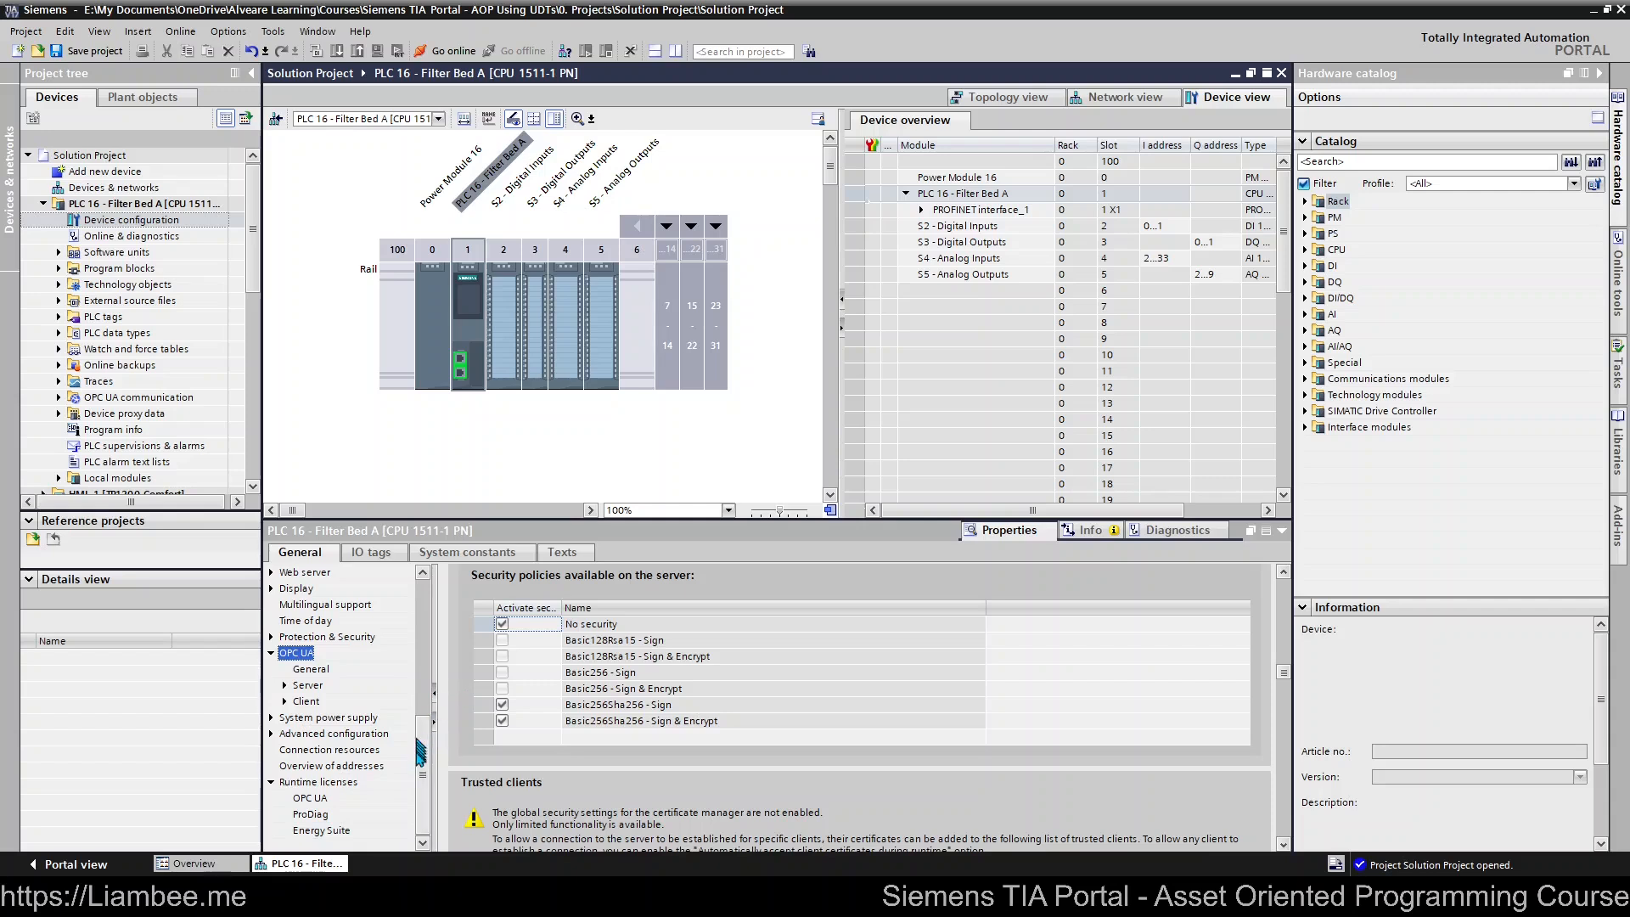
- Examine the CPU's Runtime licenses for OPC UA and ProDiag, including the type of purchased OPC UA license
{"action": "left_click", "coordinate": [332, 784]}
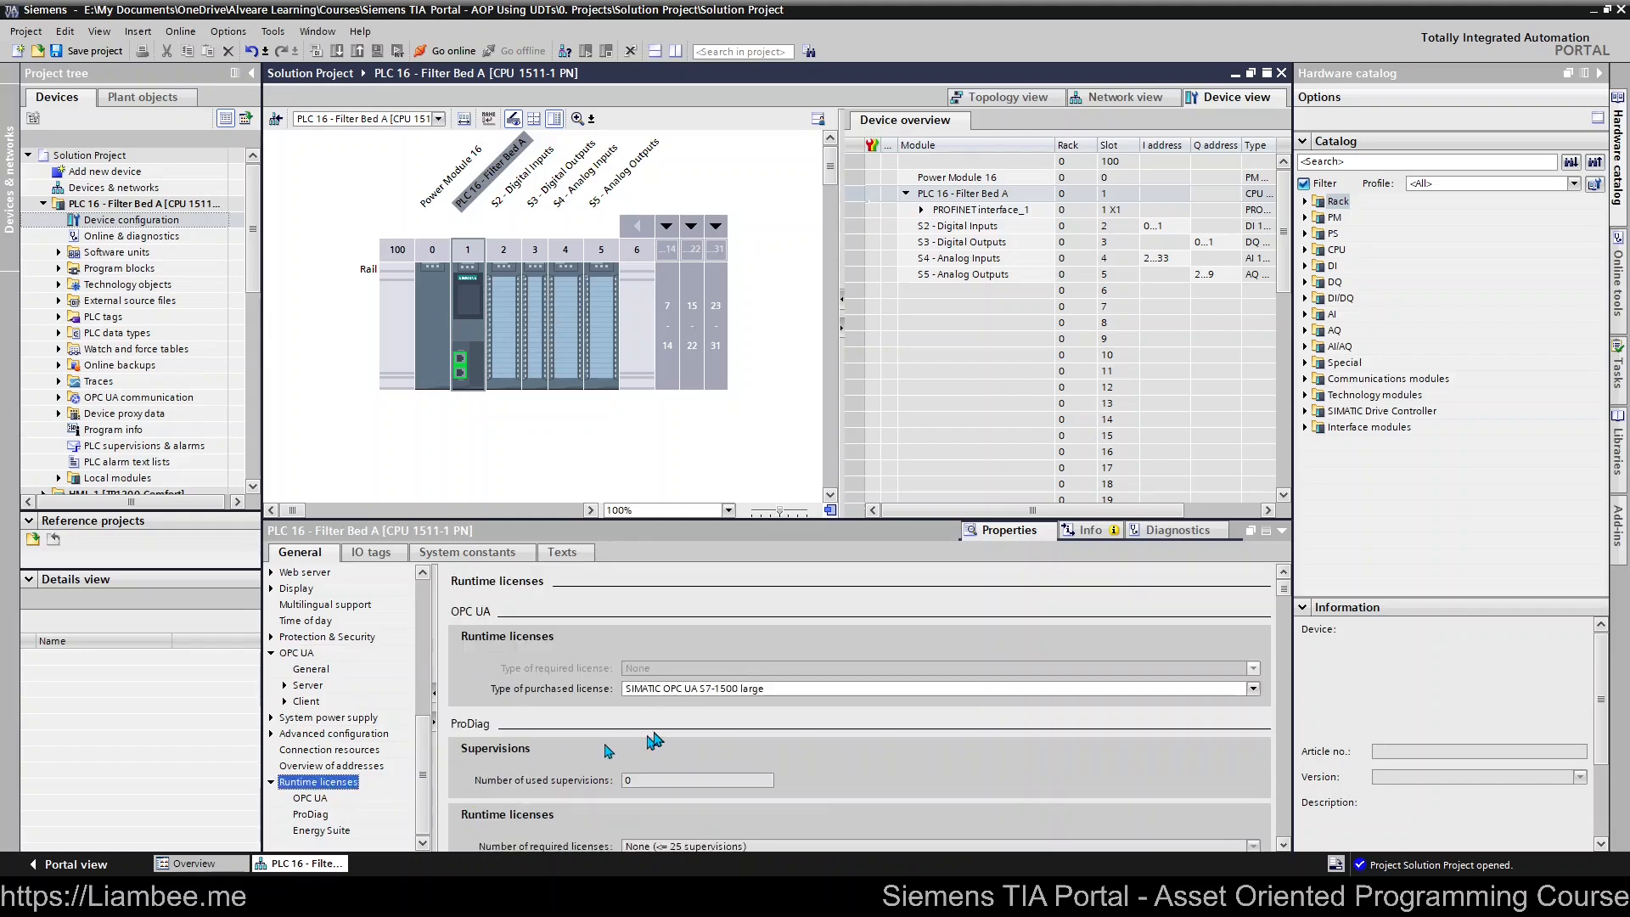
{"action": "scroll", "coordinate": [658, 738], "scroll_direction": "down", "scroll_amount": 1}
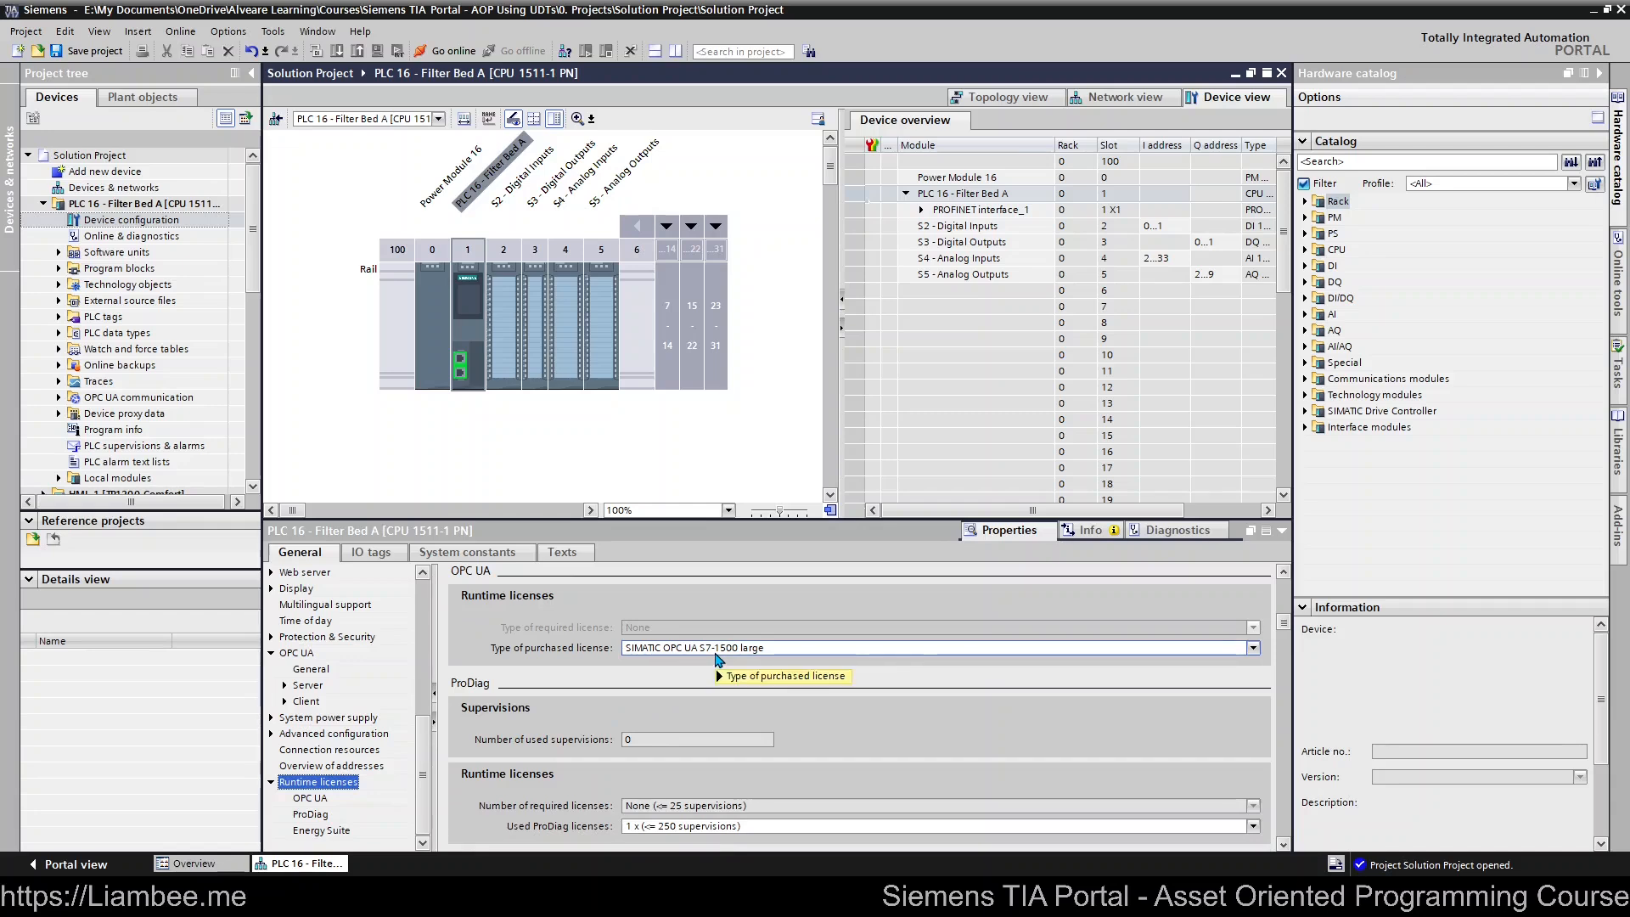
{"action": "mouse_move", "coordinate": [716, 655]}
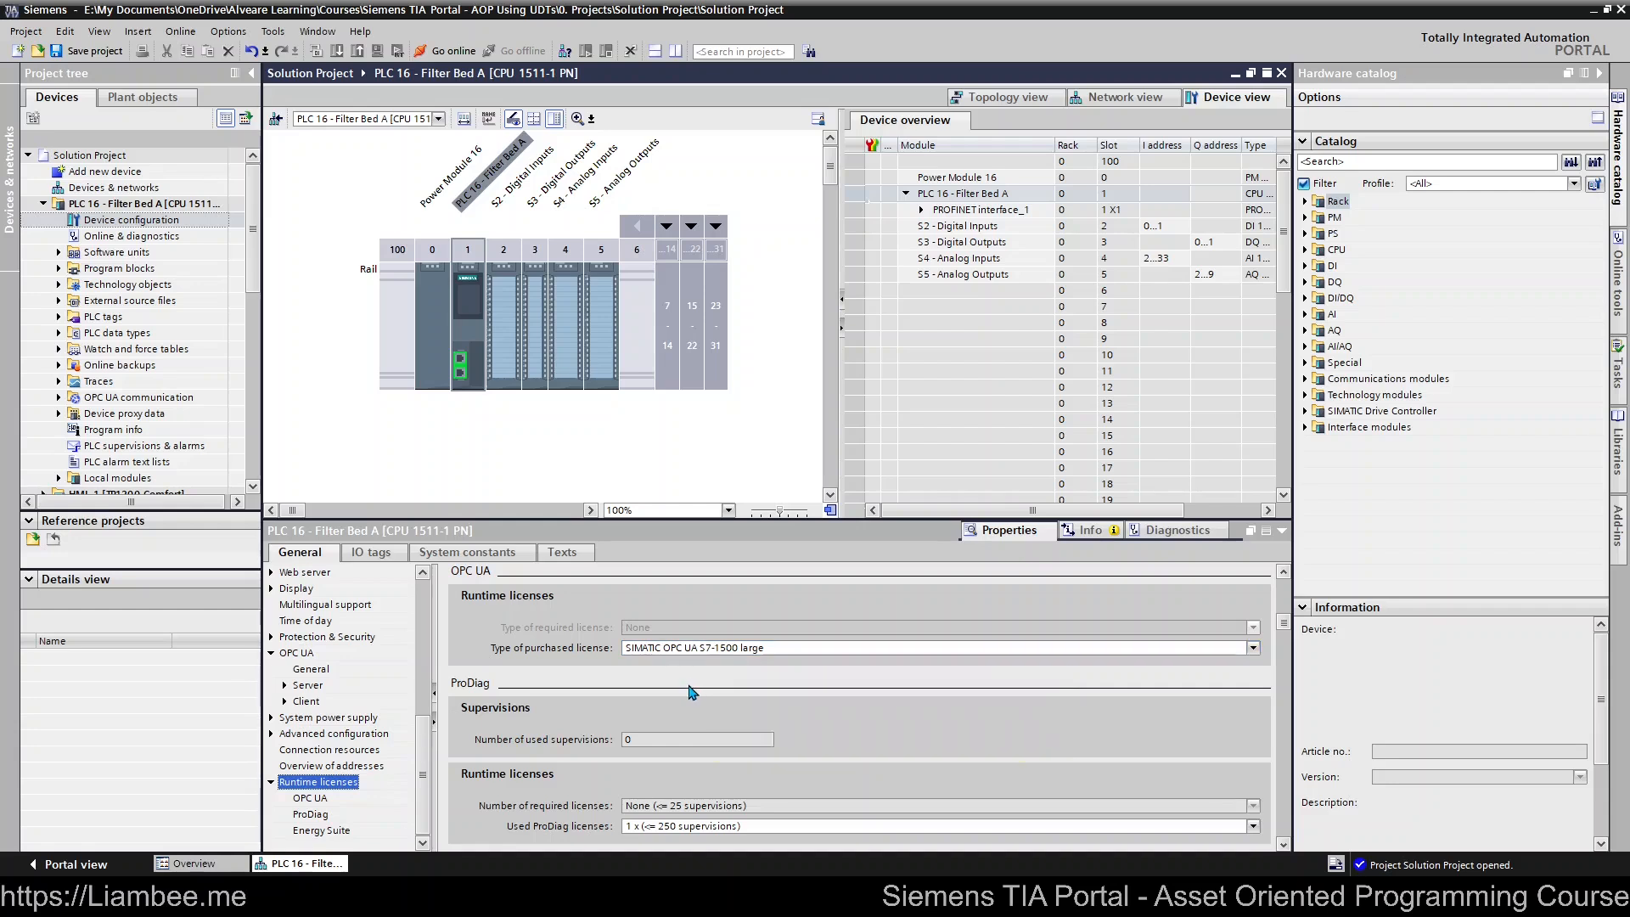
- Review the purchased OPC UA license options, the used ProDiag licenses and the Energy Suite licenses in the CPU's runtime licenses
{"action": "left_click", "coordinate": [712, 649]}
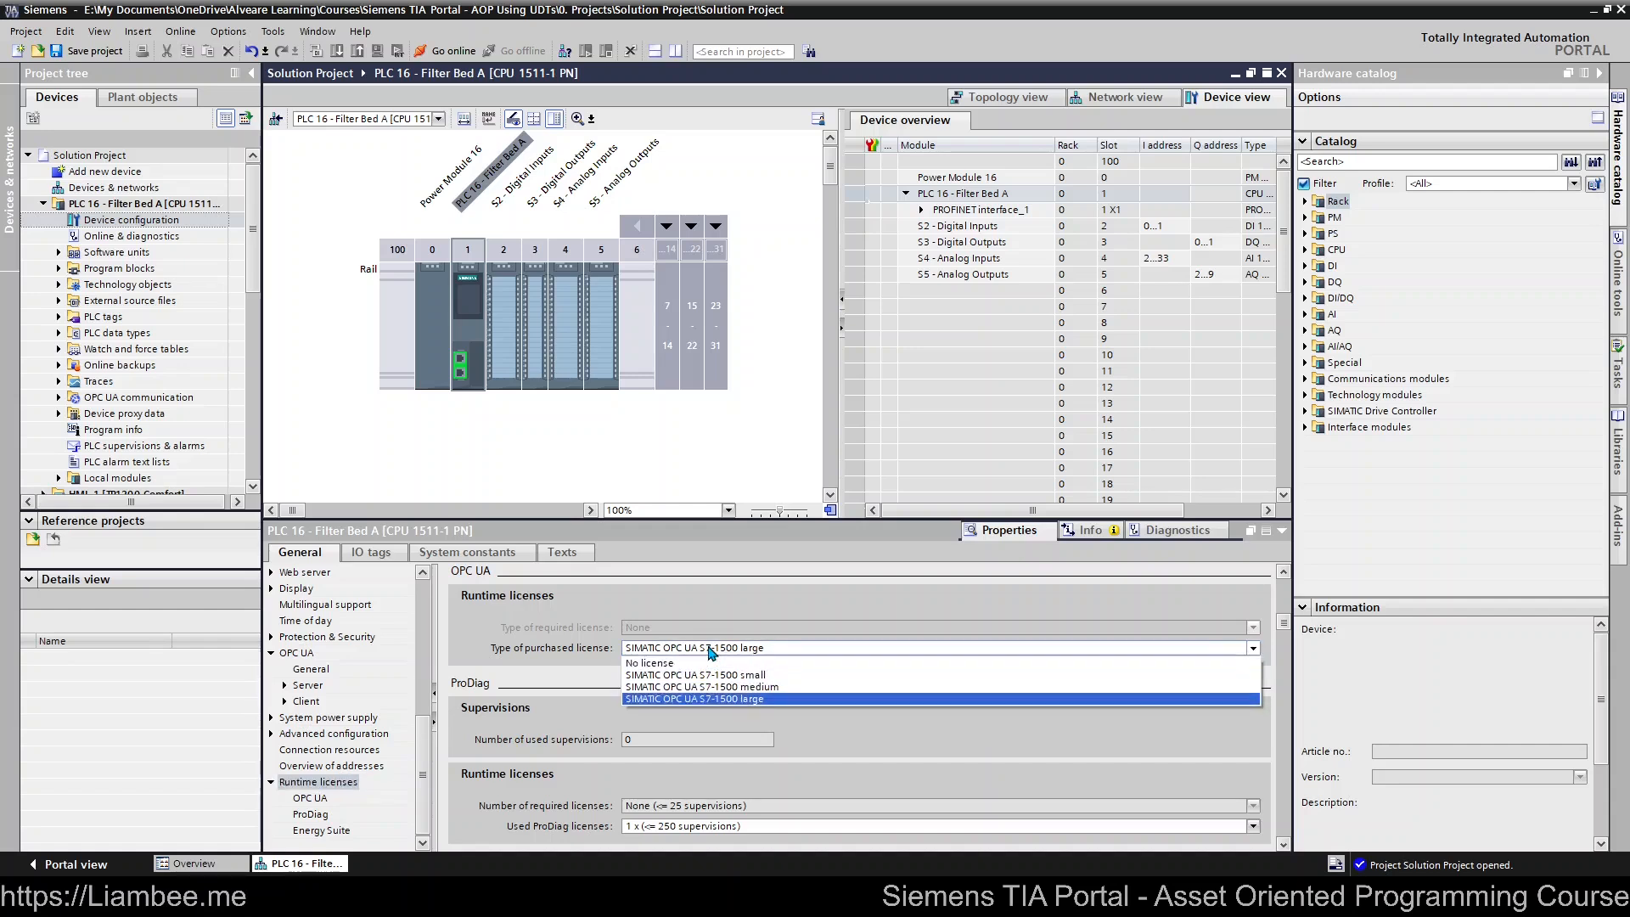
{"action": "left_click", "coordinate": [696, 699]}
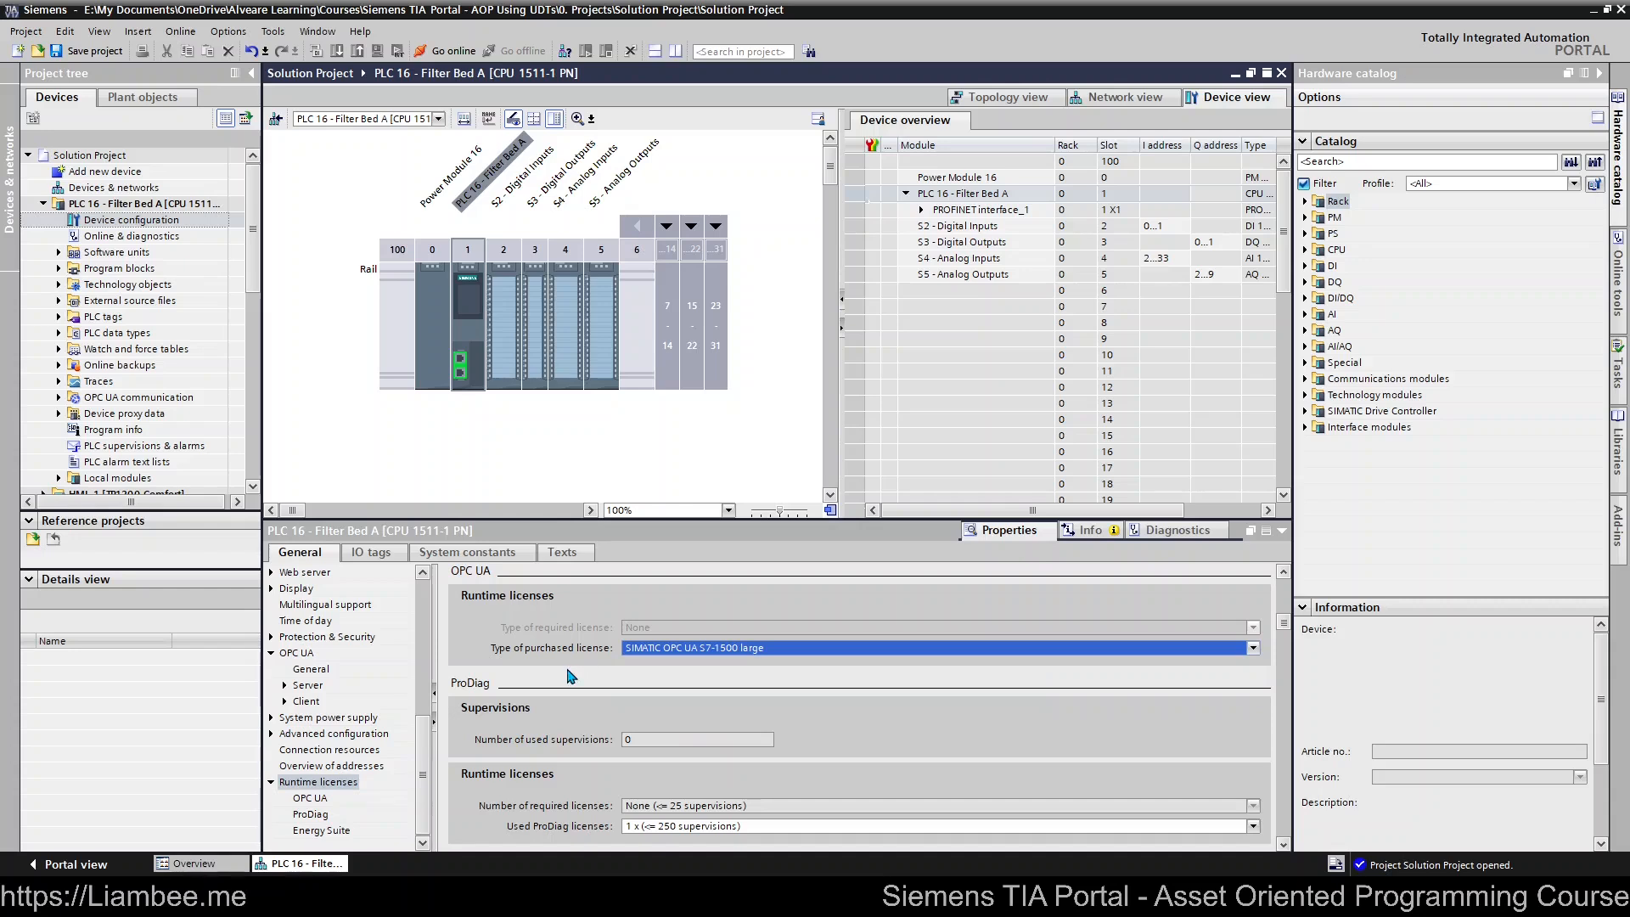
{"action": "scroll", "coordinate": [570, 677], "scroll_direction": "down", "scroll_amount": 2}
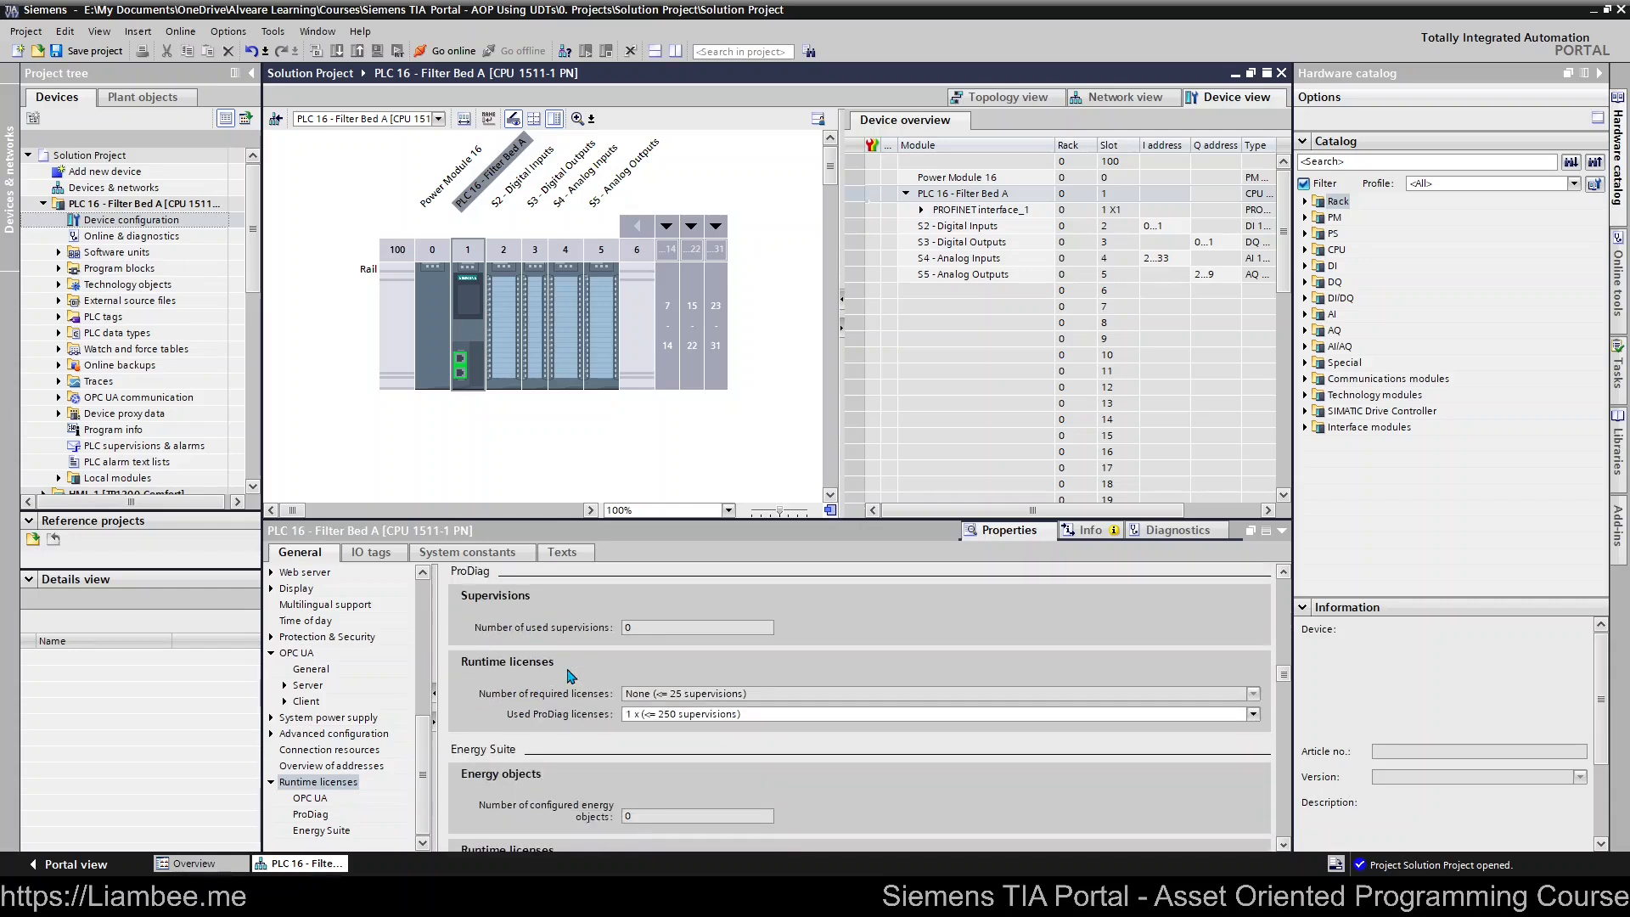
{"action": "left_click", "coordinate": [690, 716]}
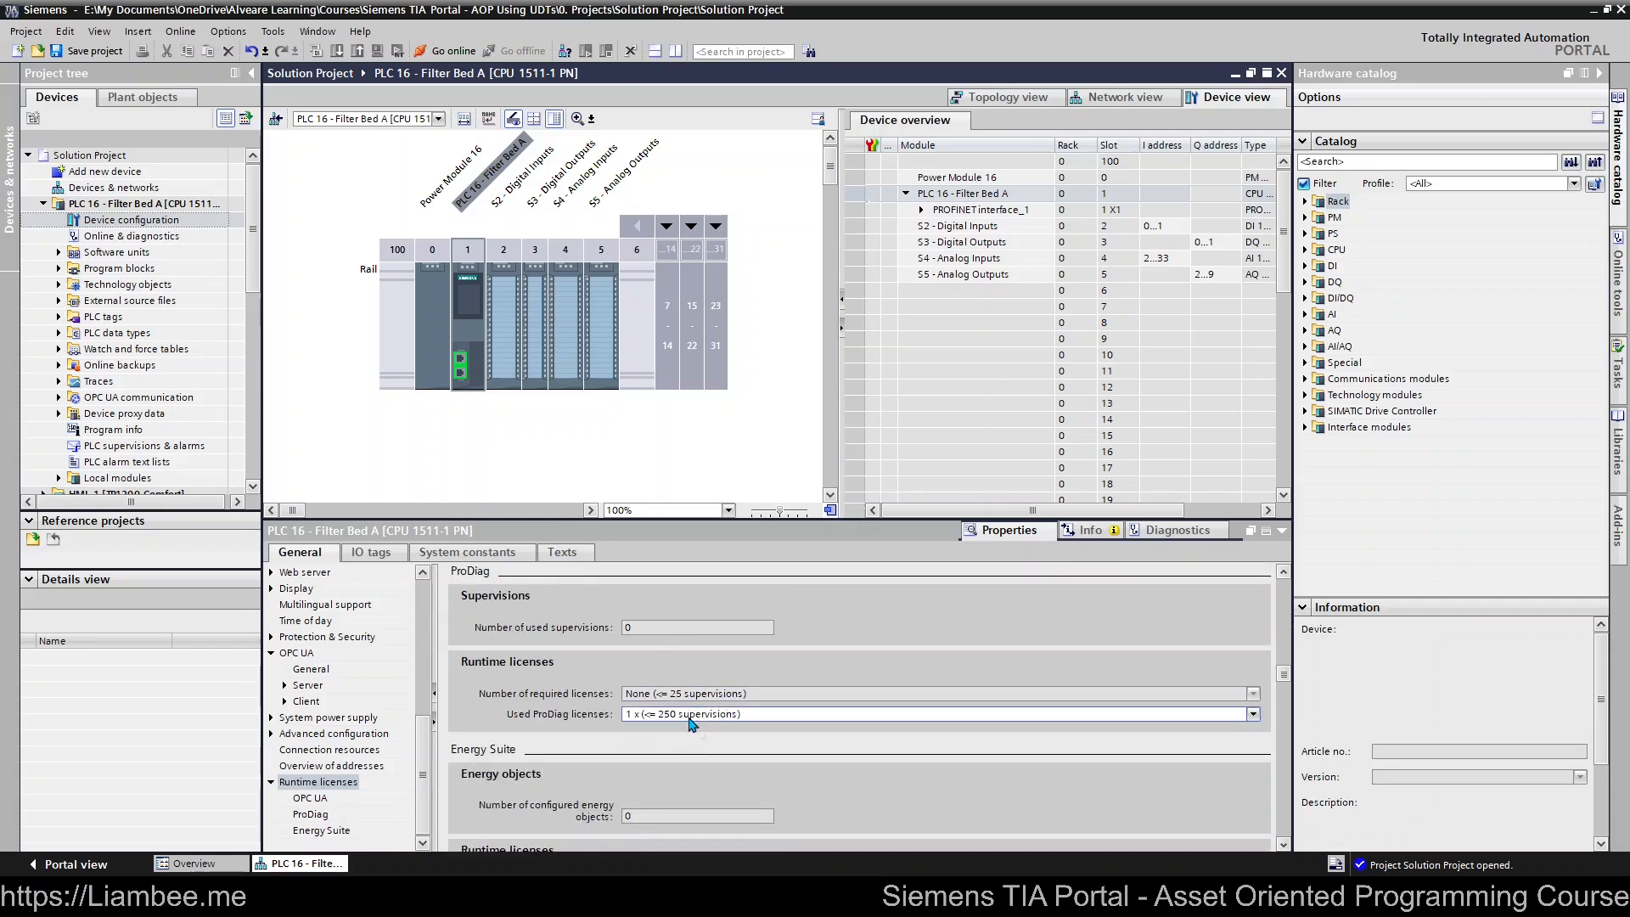
{"action": "left_click", "coordinate": [689, 753]}
{"action": "scroll", "coordinate": [586, 718], "scroll_direction": "down", "scroll_amount": 3}
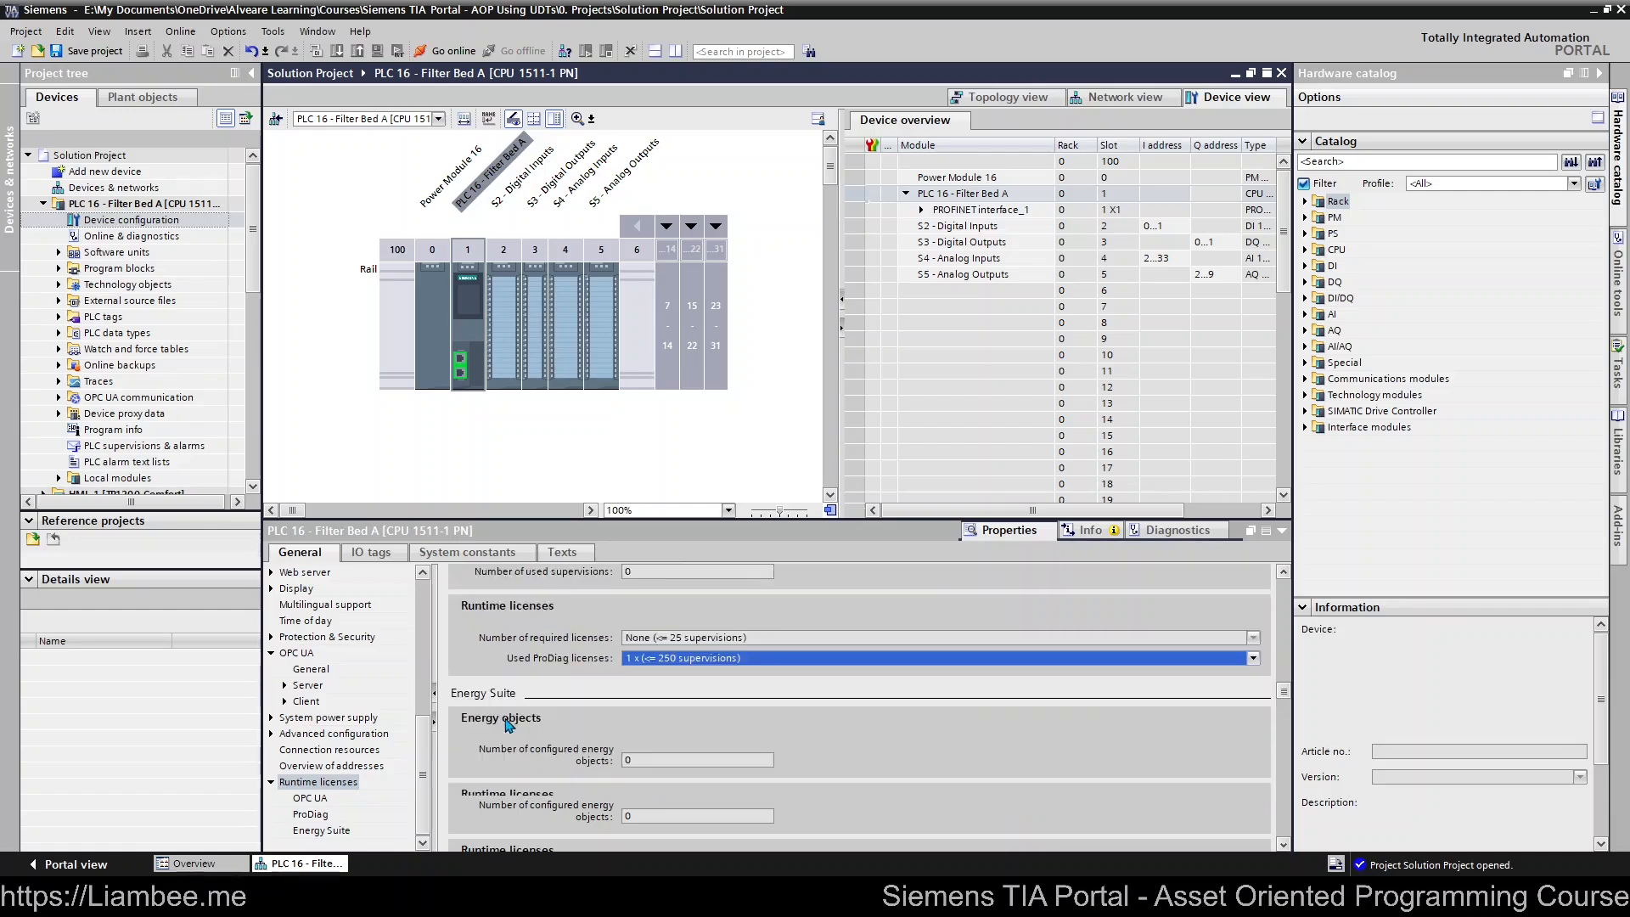
{"action": "scroll", "coordinate": [663, 703], "scroll_direction": "down", "scroll_amount": 3}
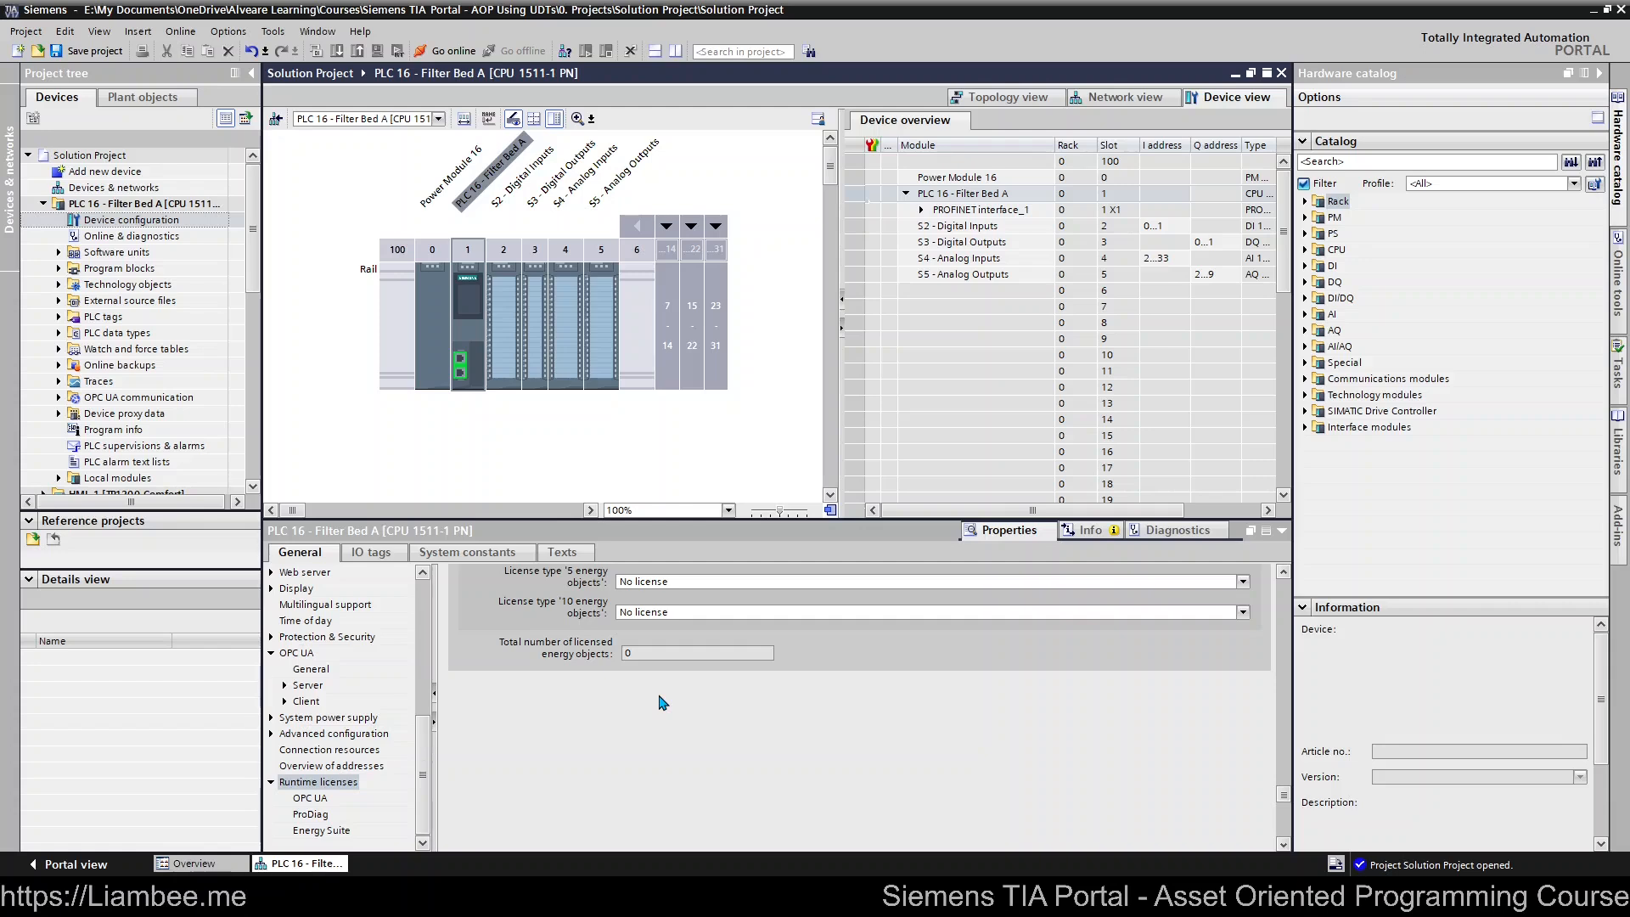
- Review the S2 - Digital Inputs module's general information and its startup options for comparing the preset to the actual module
{"action": "left_click", "coordinate": [507, 329]}
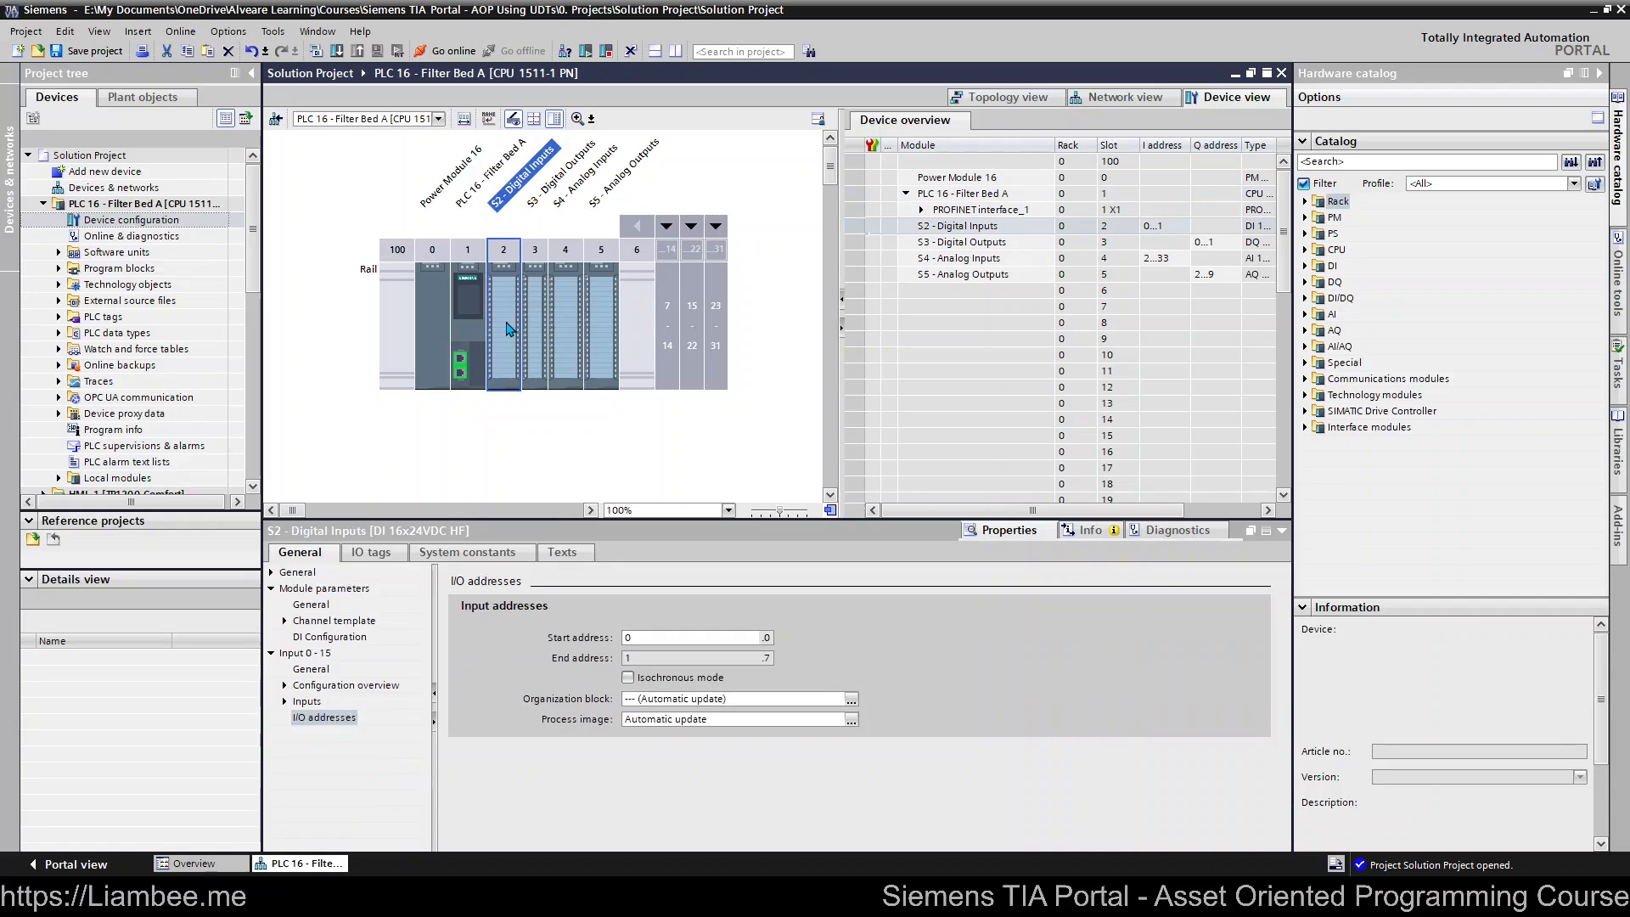
{"action": "left_click", "coordinate": [298, 573]}
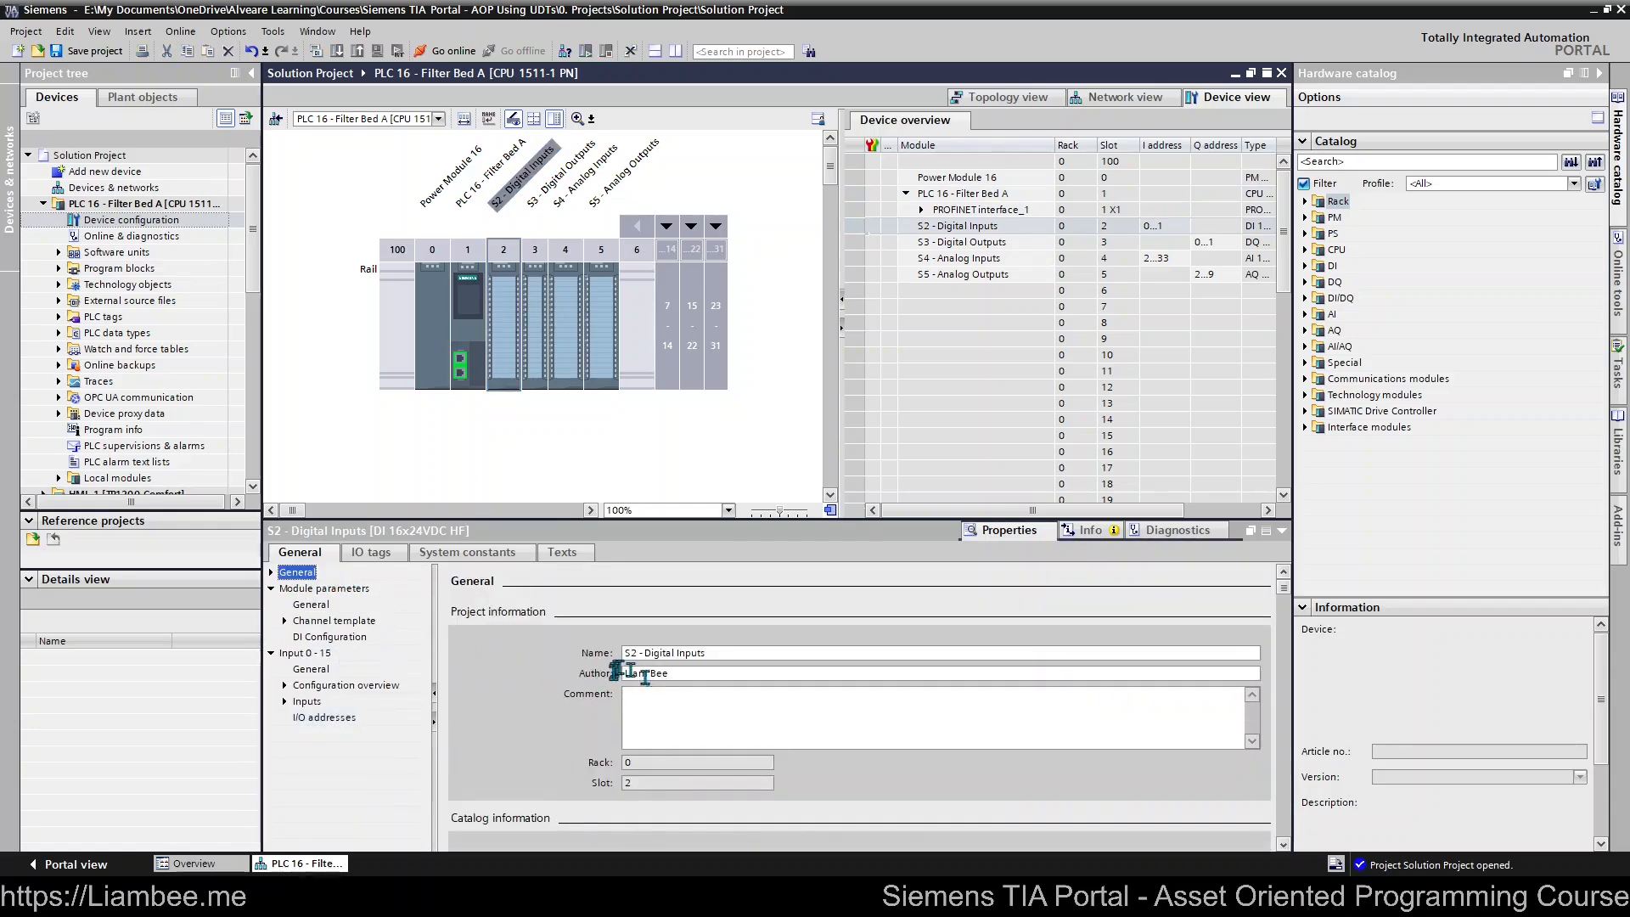
{"action": "scroll", "coordinate": [737, 753], "scroll_direction": "down", "scroll_amount": 2}
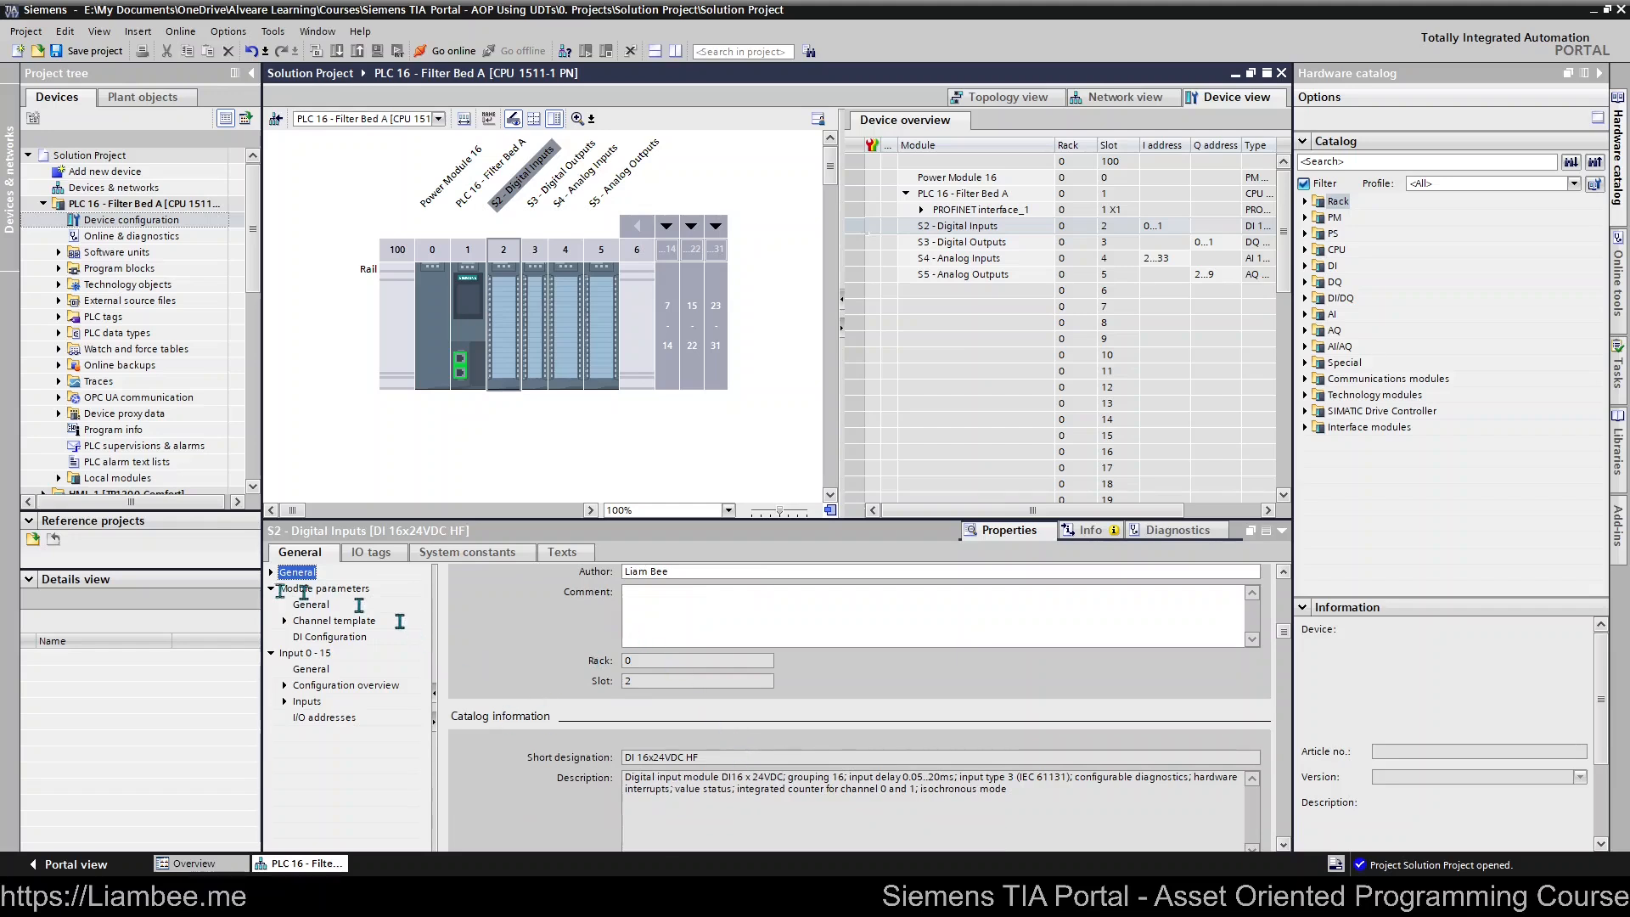
{"action": "left_click", "coordinate": [331, 590]}
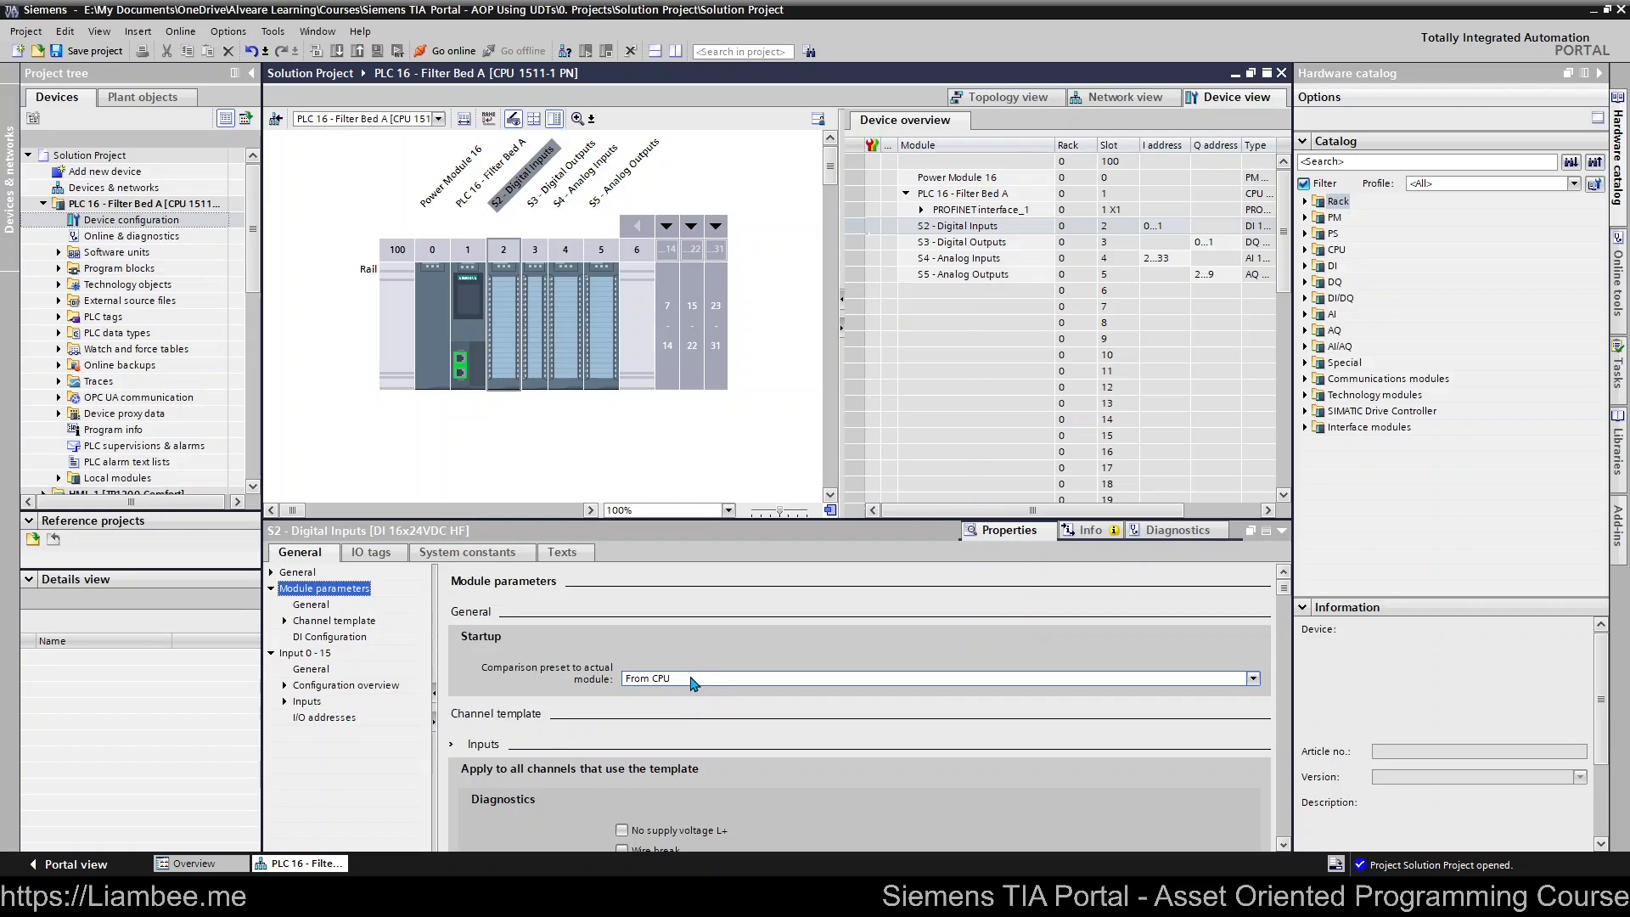
{"action": "left_click", "coordinate": [712, 682]}
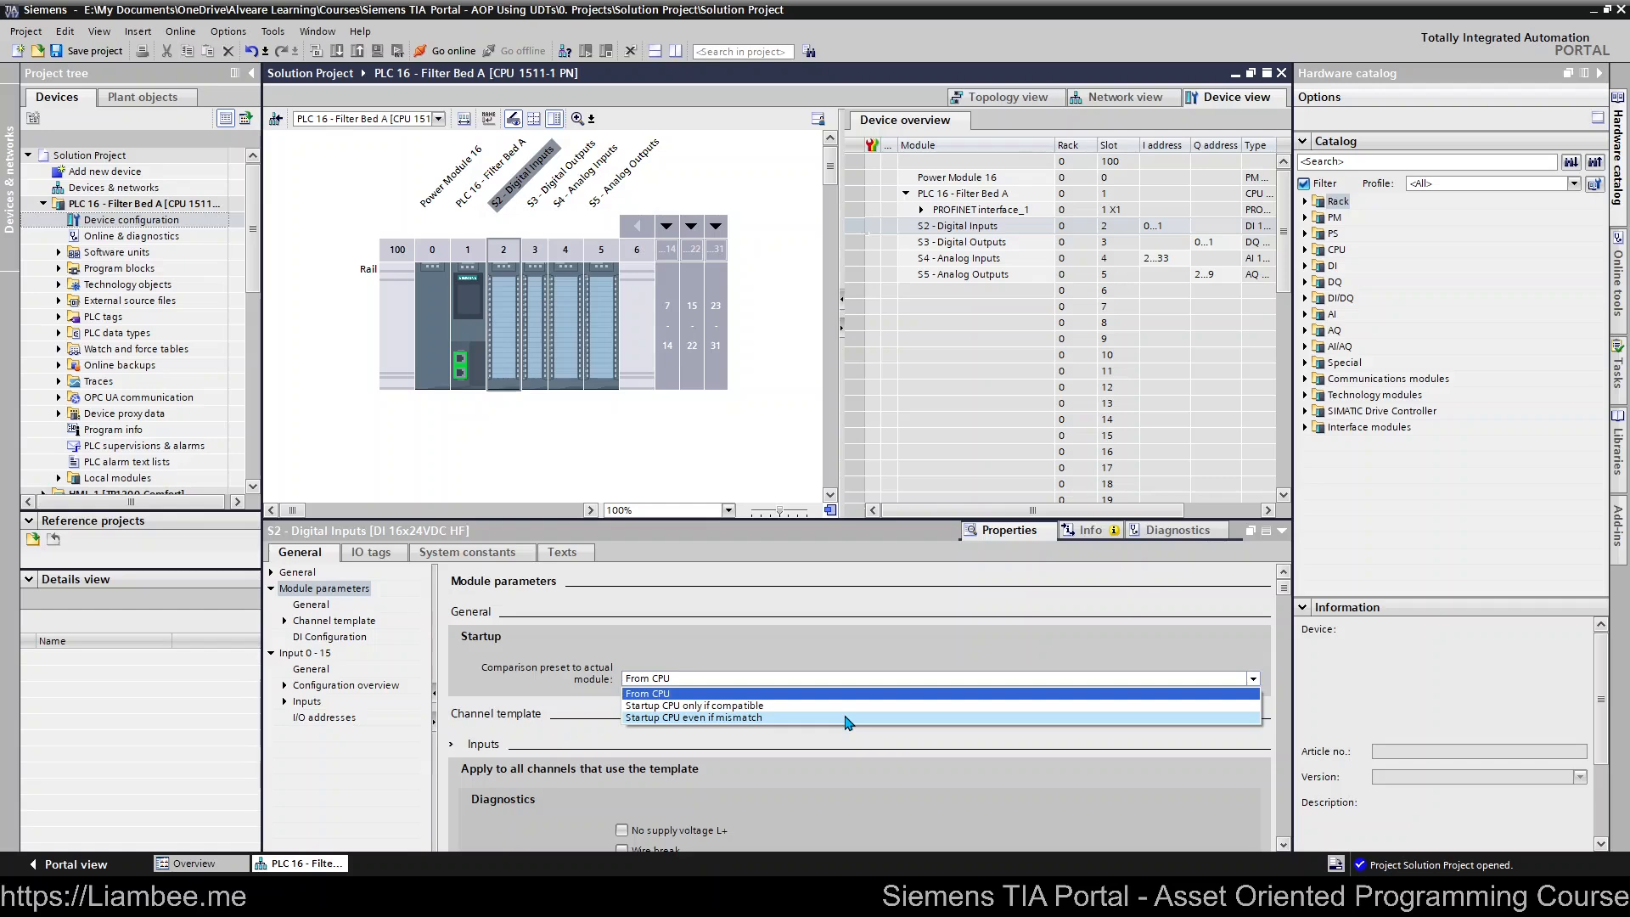
{"action": "left_click", "coordinate": [776, 654]}
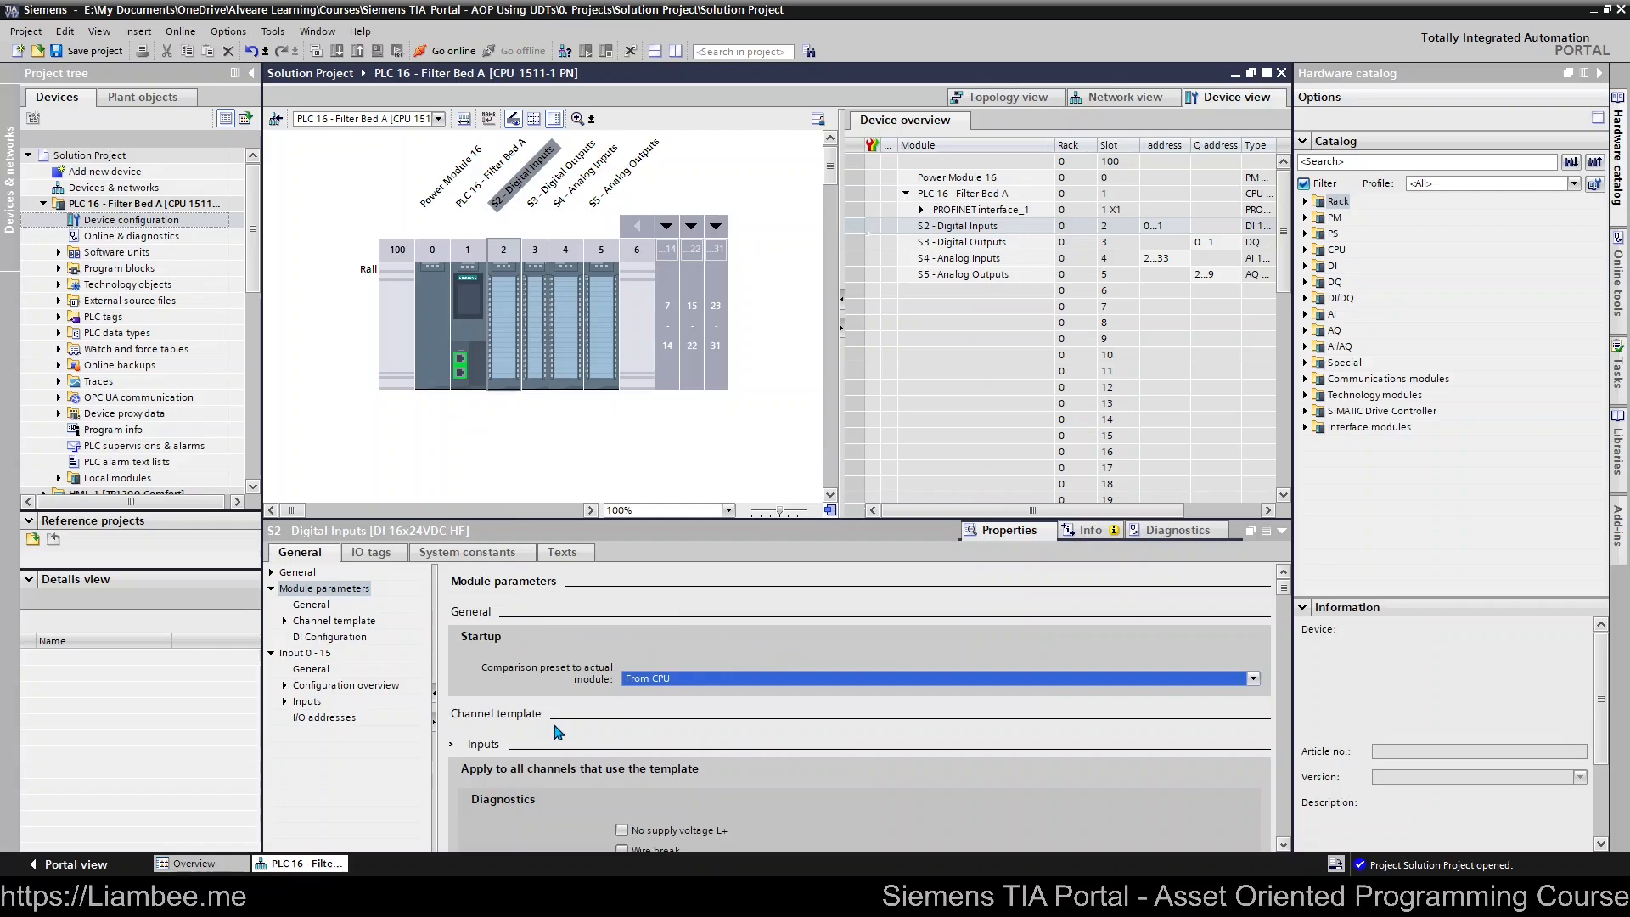
- Enable the No supply voltage L+ diagnostic in the S2 - Digital Inputs channel template and check the available input delays
{"action": "scroll", "coordinate": [558, 732], "scroll_direction": "down", "scroll_amount": 1}
{"action": "scroll", "coordinate": [558, 732], "scroll_direction": "down", "scroll_amount": 3}
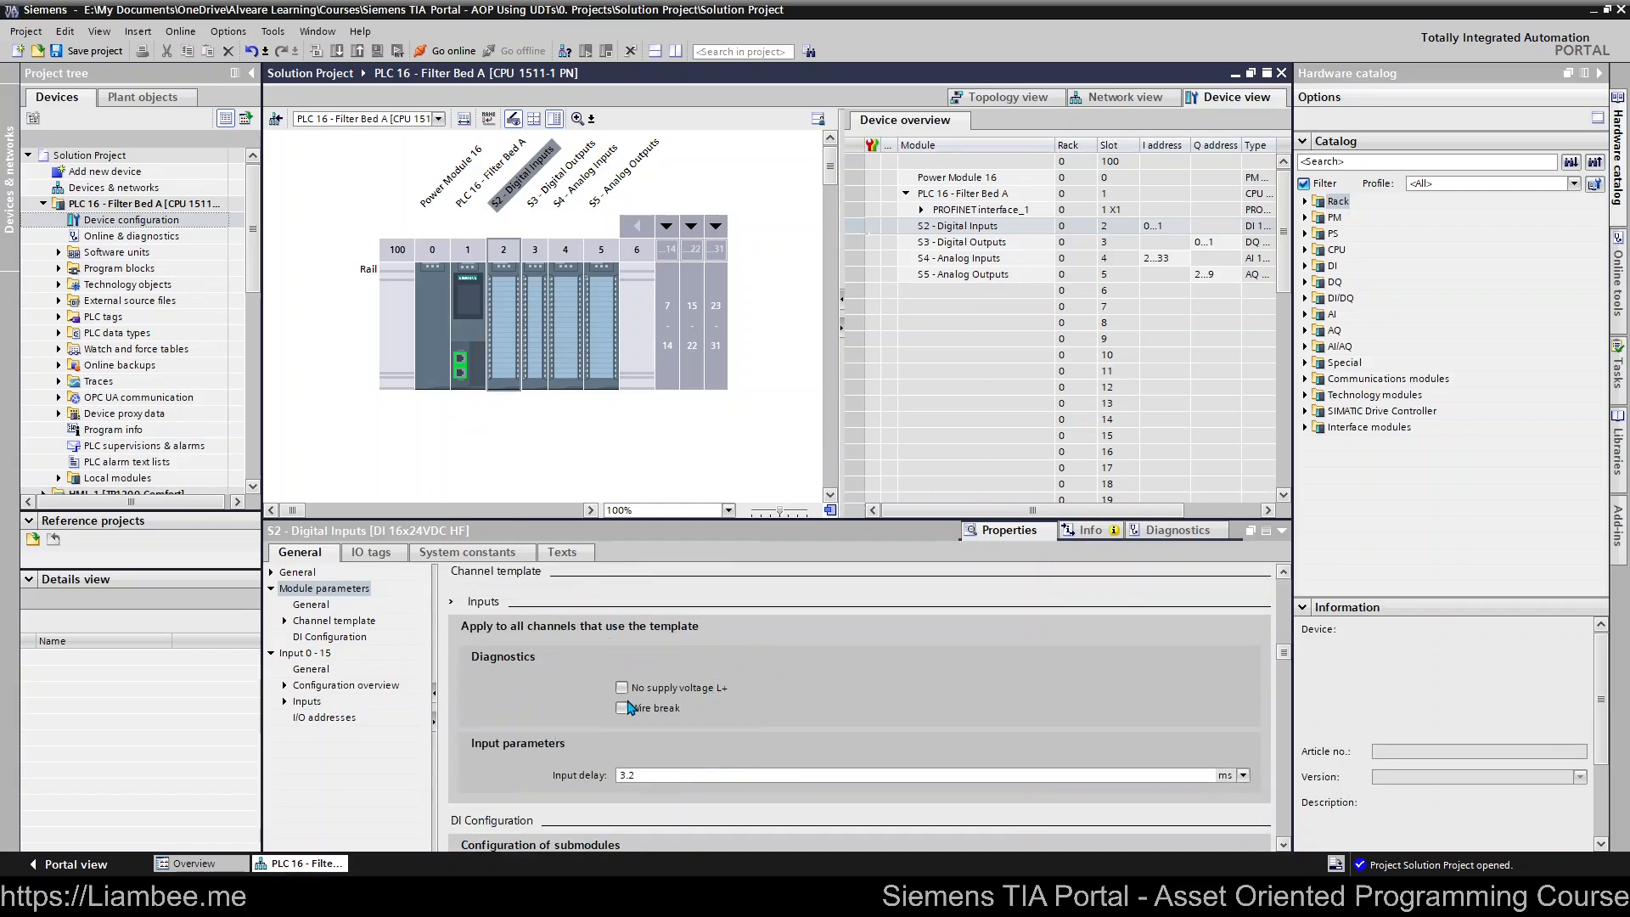
{"action": "left_click", "coordinate": [623, 689]}
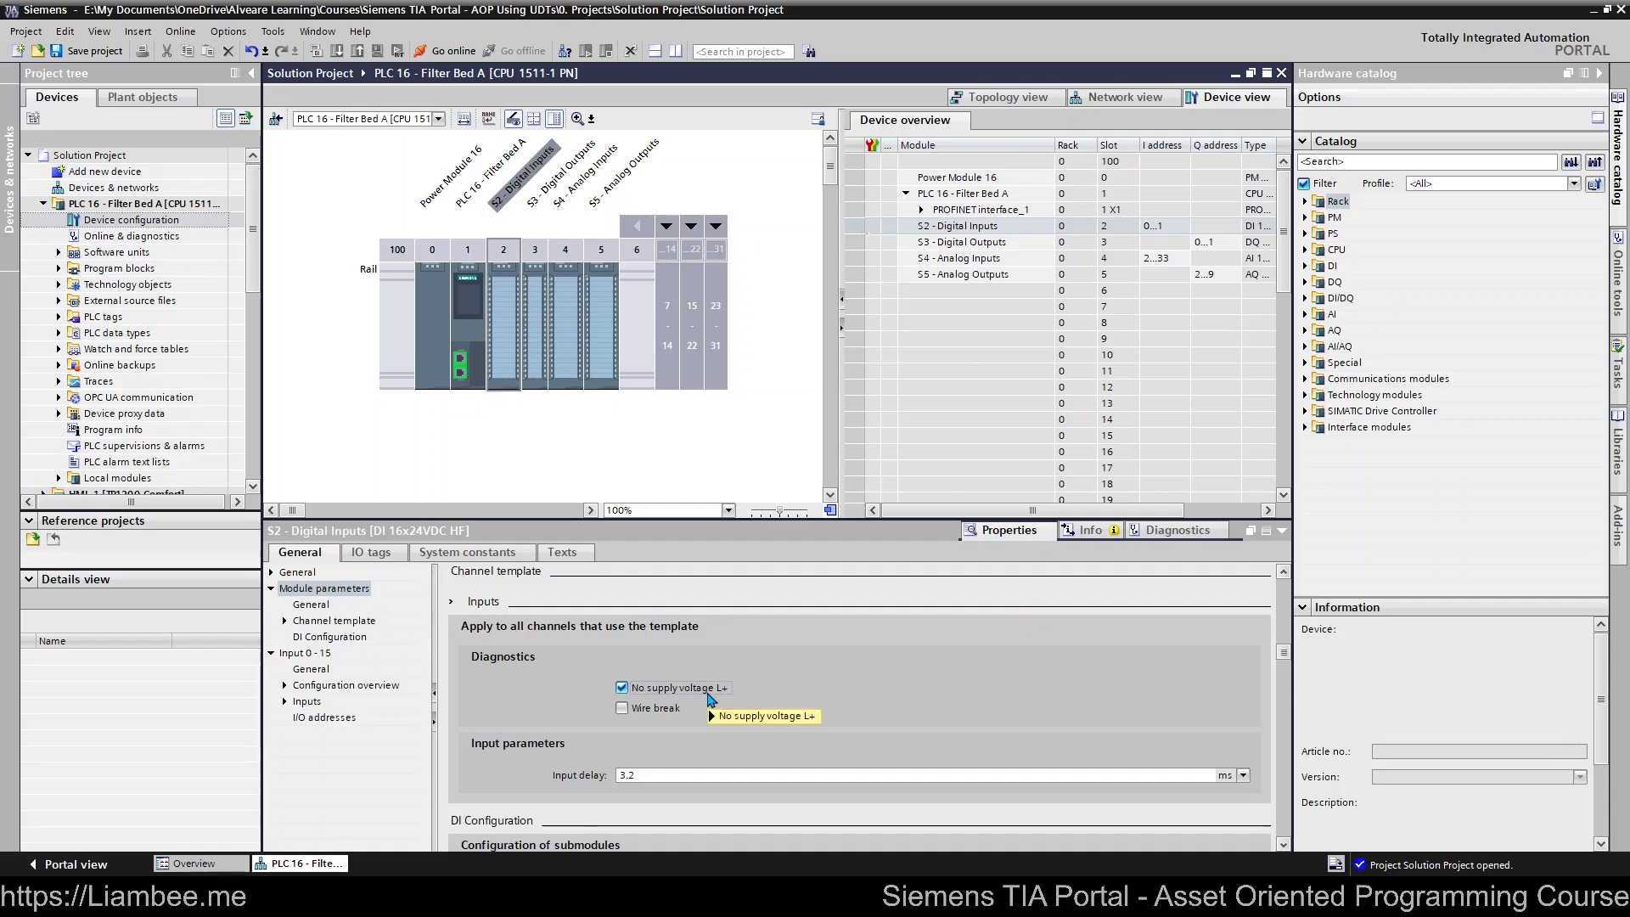
{"action": "mouse_move", "coordinate": [712, 700]}
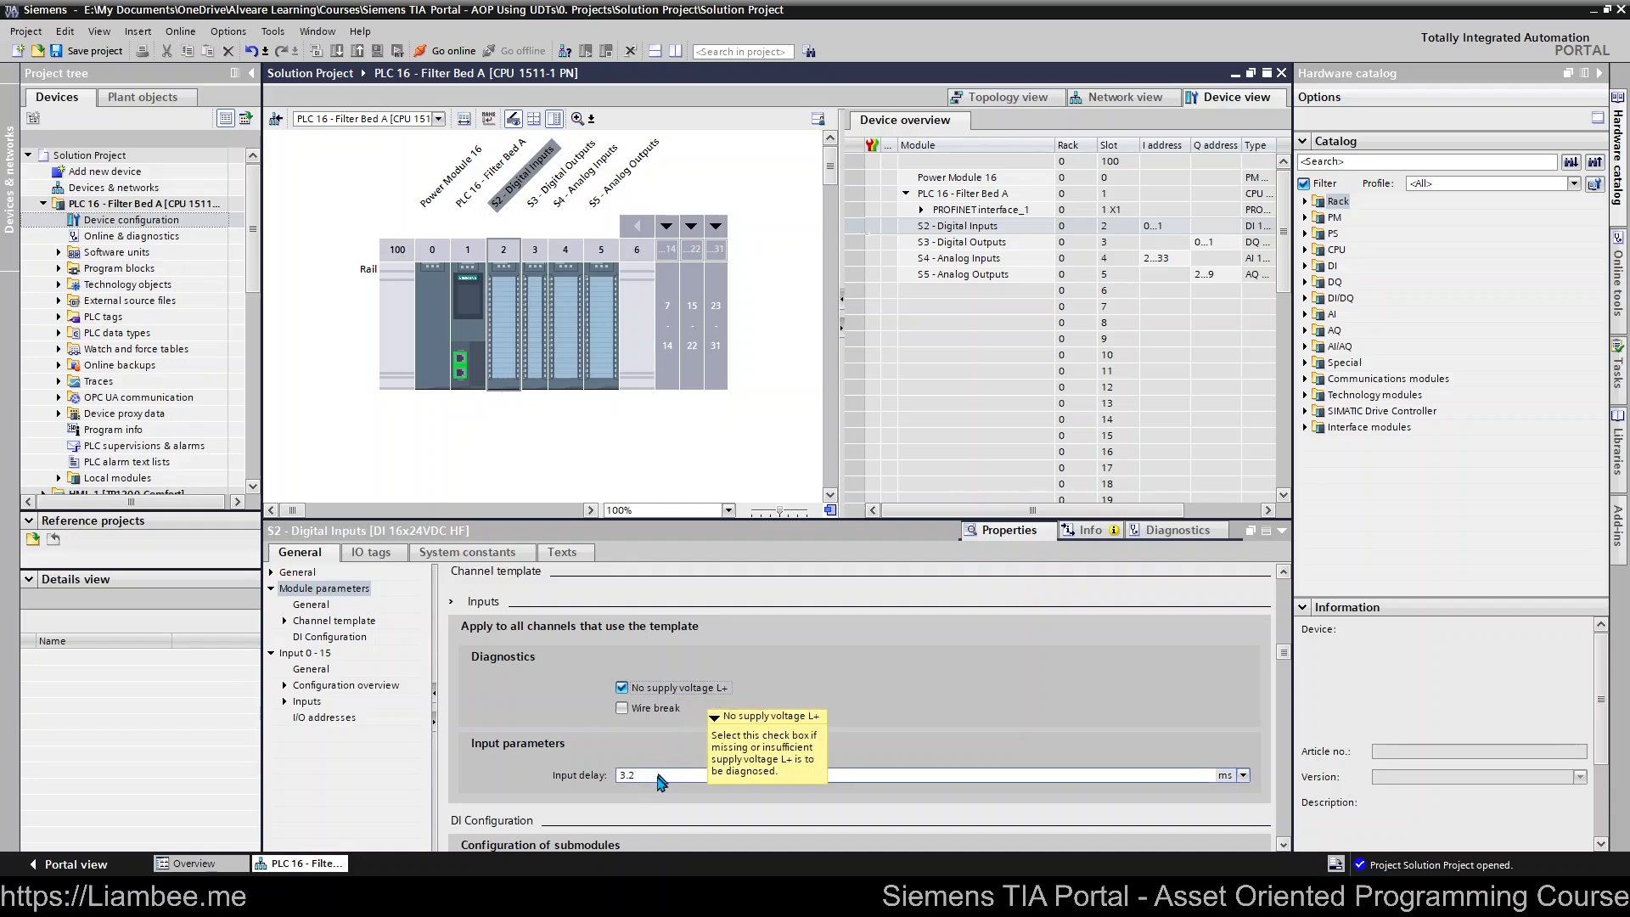
{"action": "left_click", "coordinate": [659, 776]}
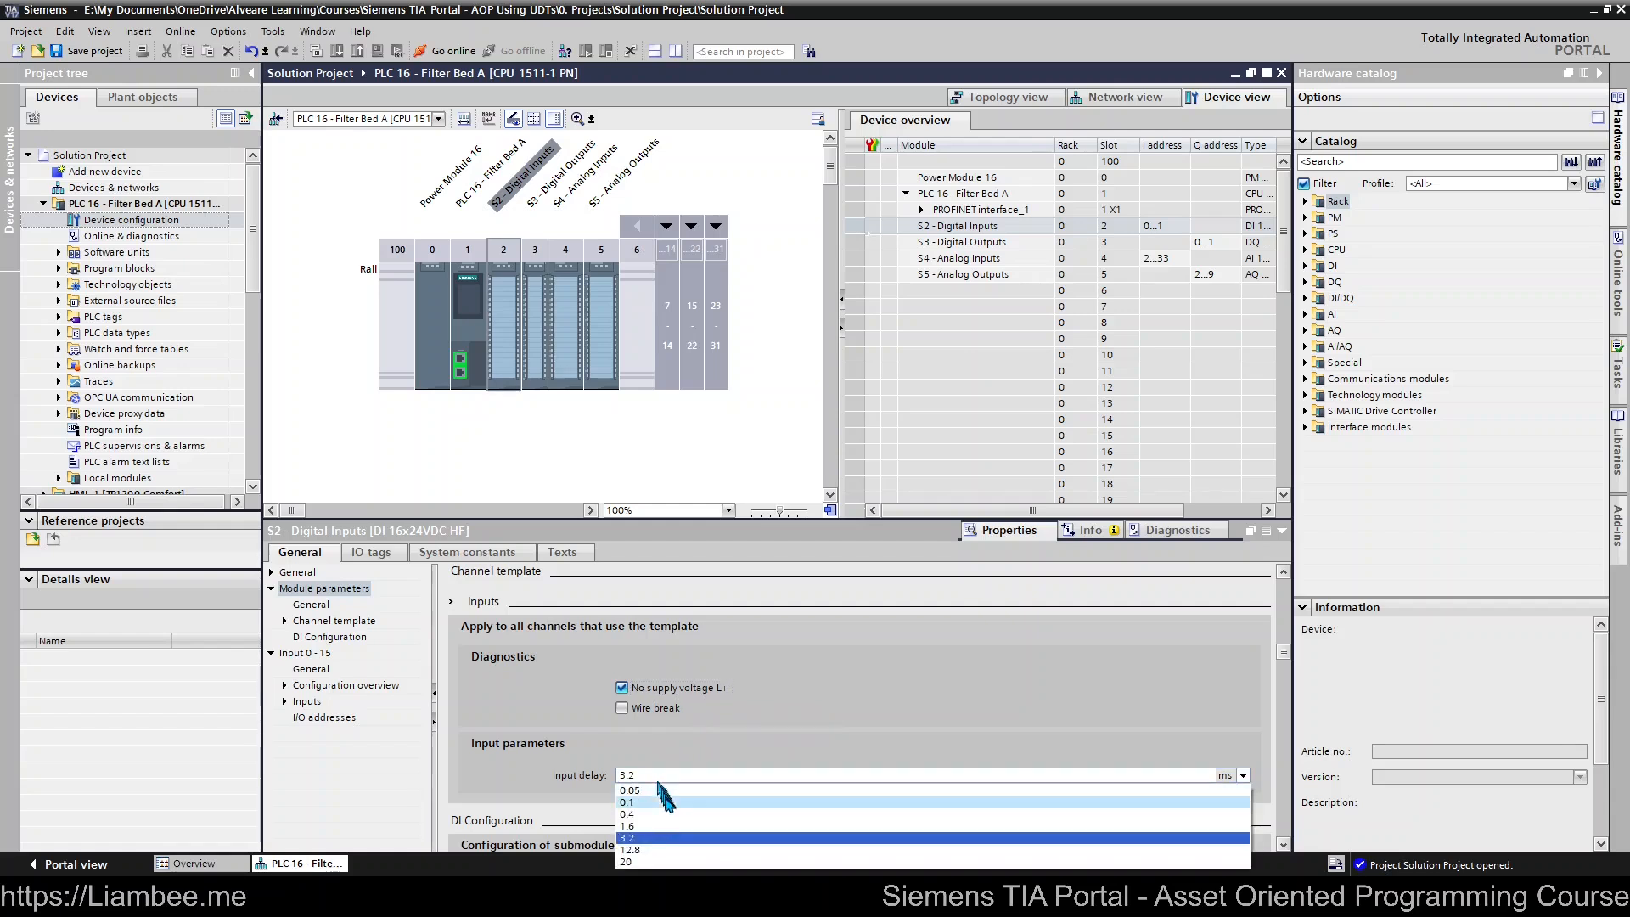
{"action": "left_click", "coordinate": [548, 719]}
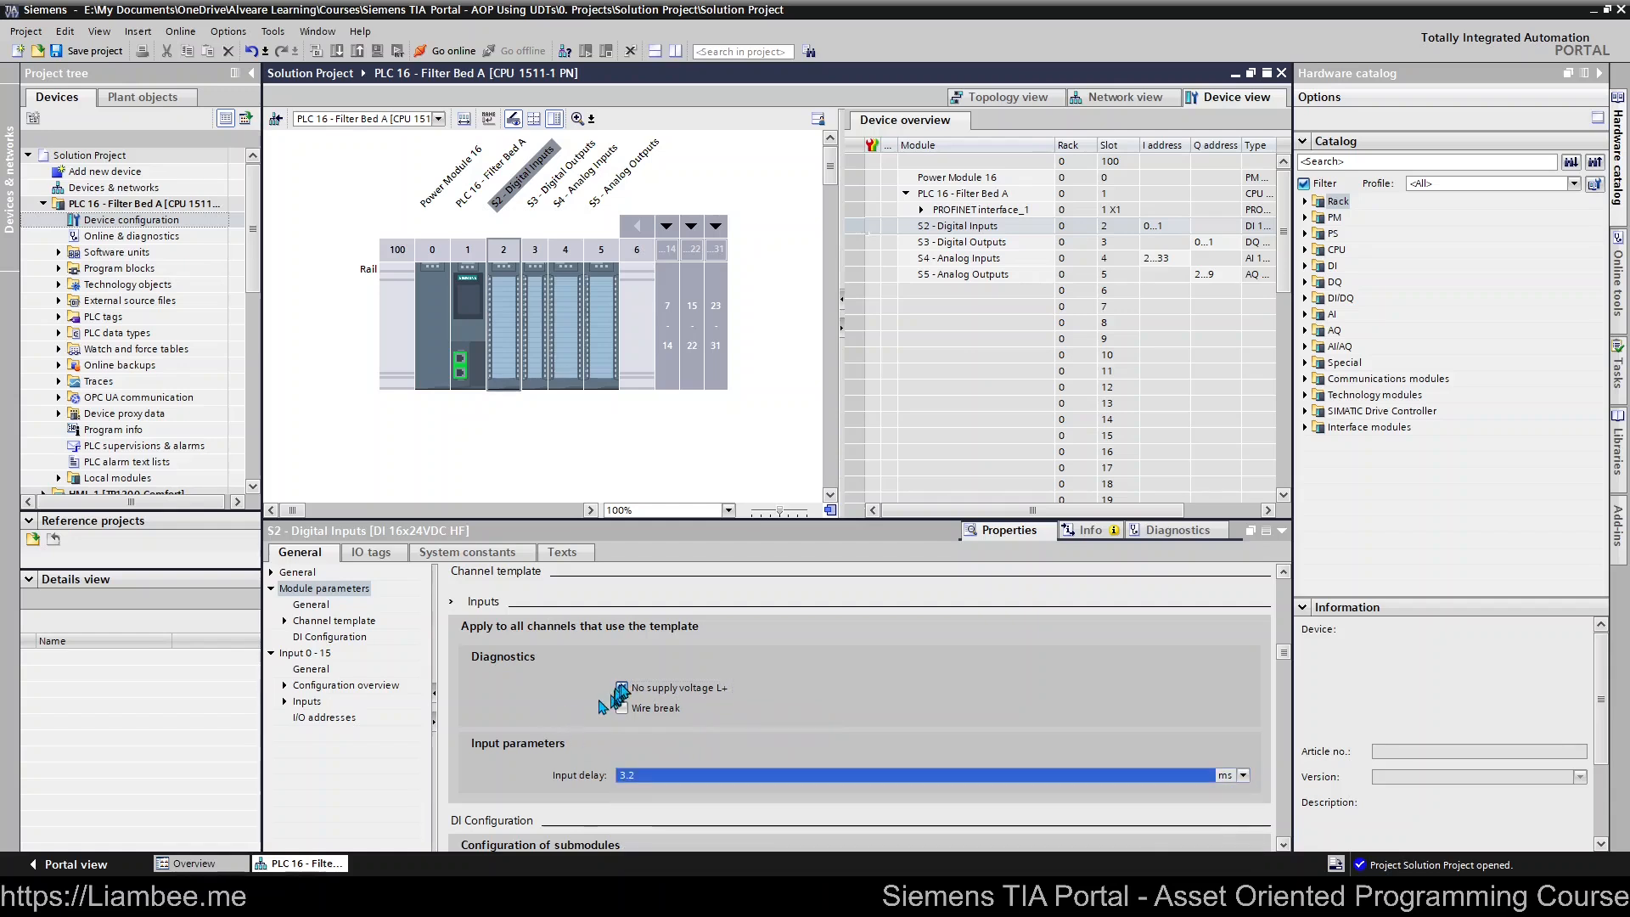
- Review the S2 module's DI configuration and the diagnostics overview of its channels under Input 0 - 15
{"action": "scroll", "coordinate": [478, 718], "scroll_direction": "down", "scroll_amount": 5}
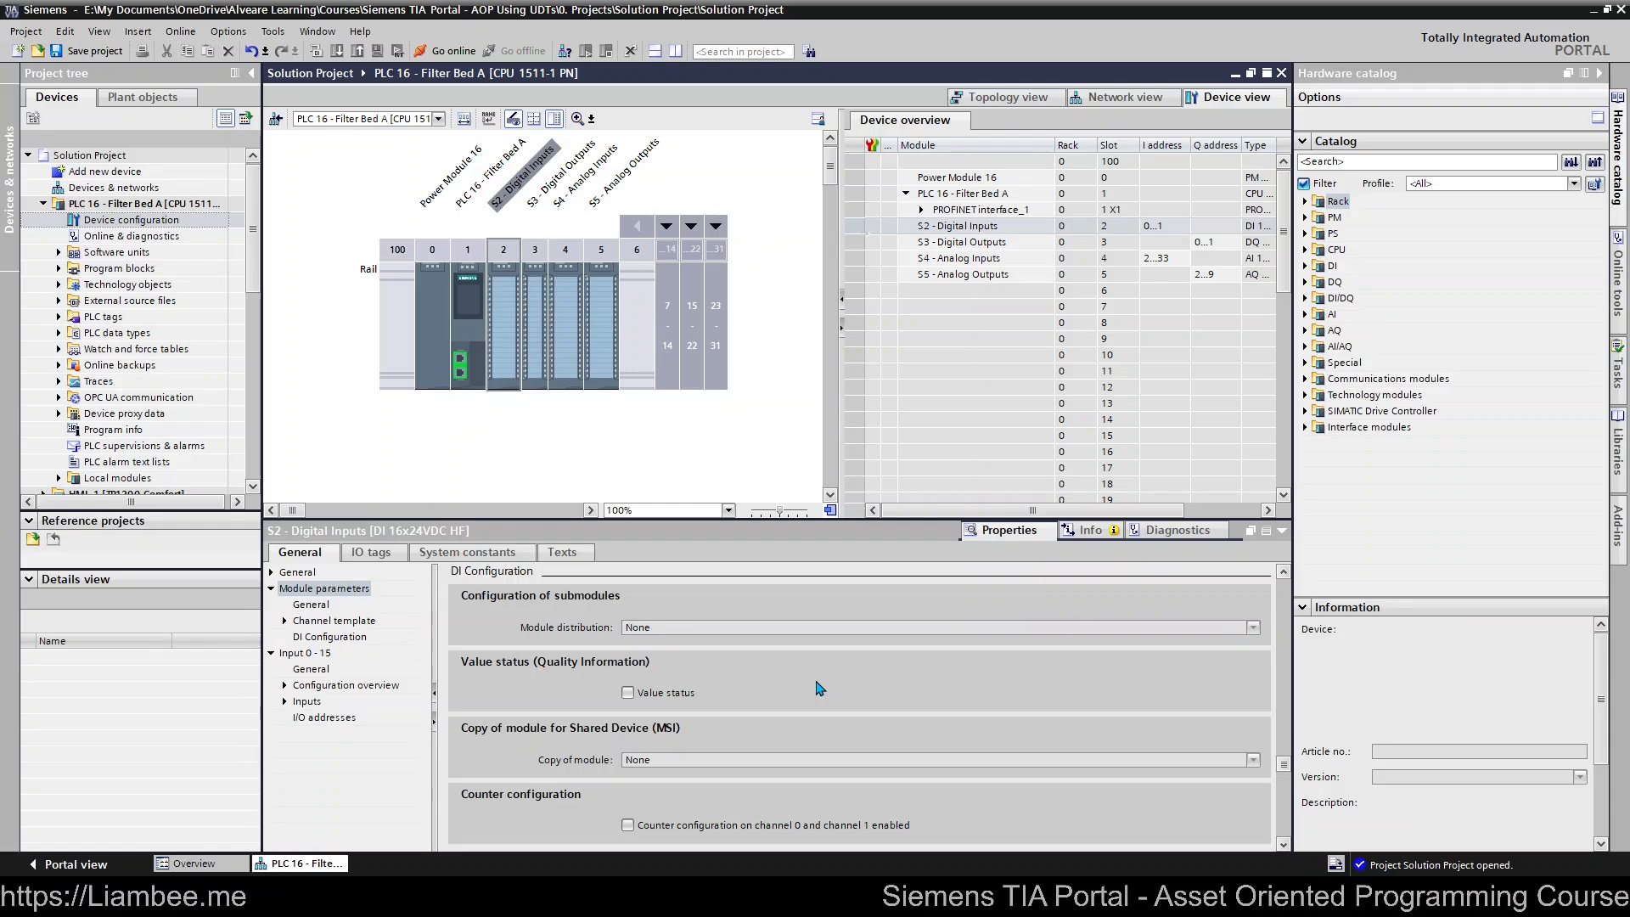
{"action": "scroll", "coordinate": [820, 687], "scroll_direction": "down", "scroll_amount": 3}
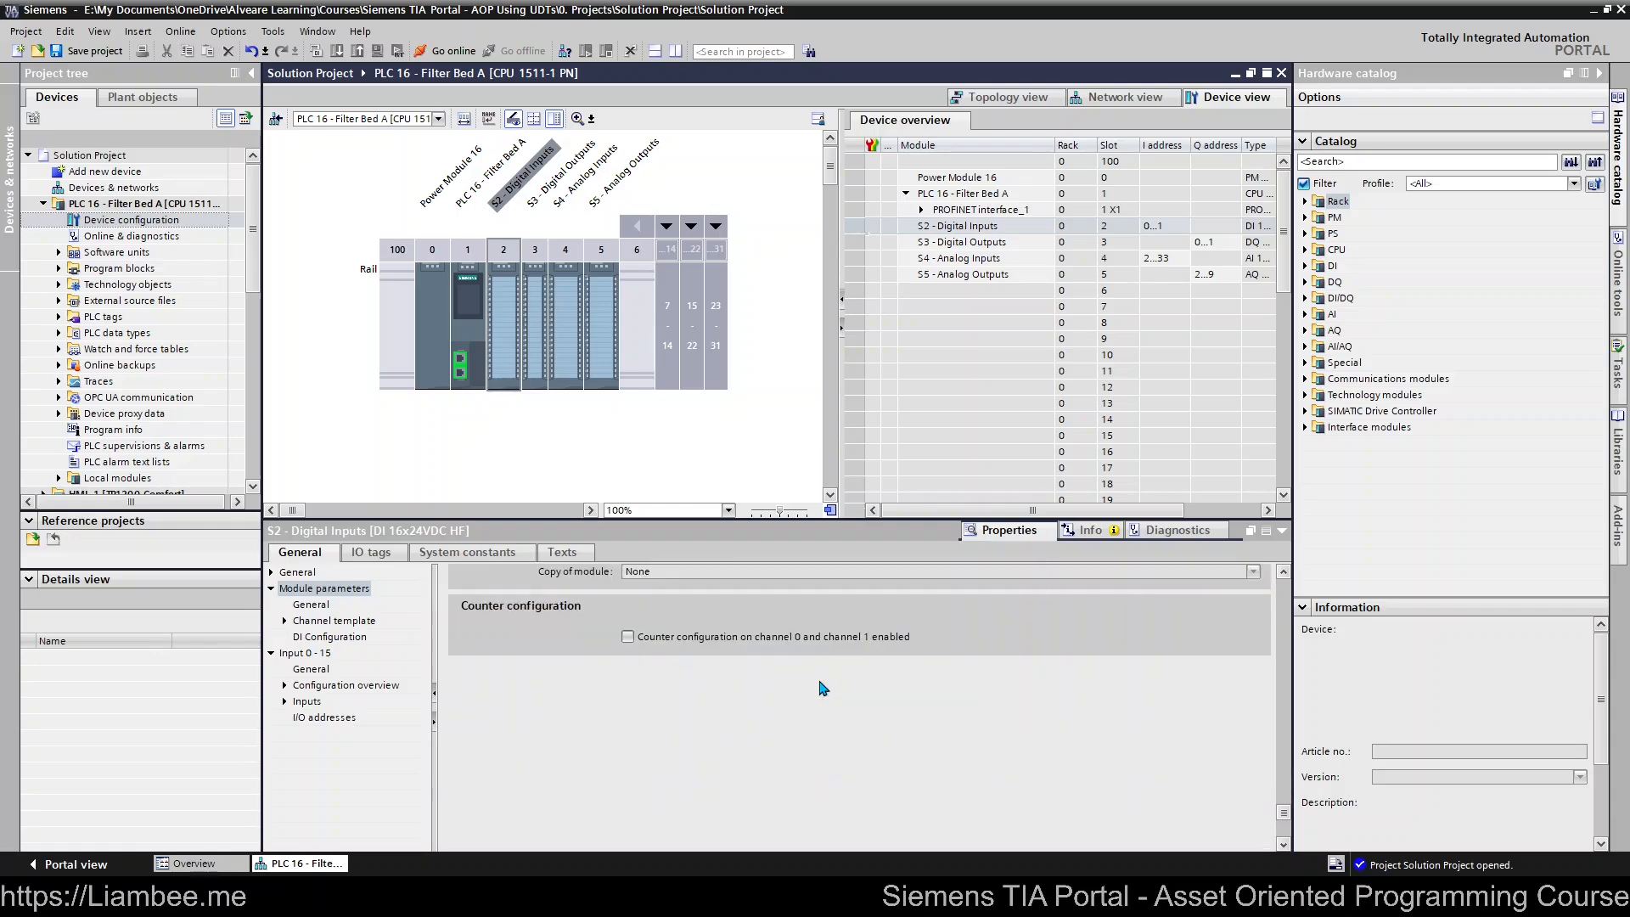
{"action": "scroll", "coordinate": [823, 688], "scroll_direction": "up", "scroll_amount": 3}
{"action": "left_click", "coordinate": [301, 653]}
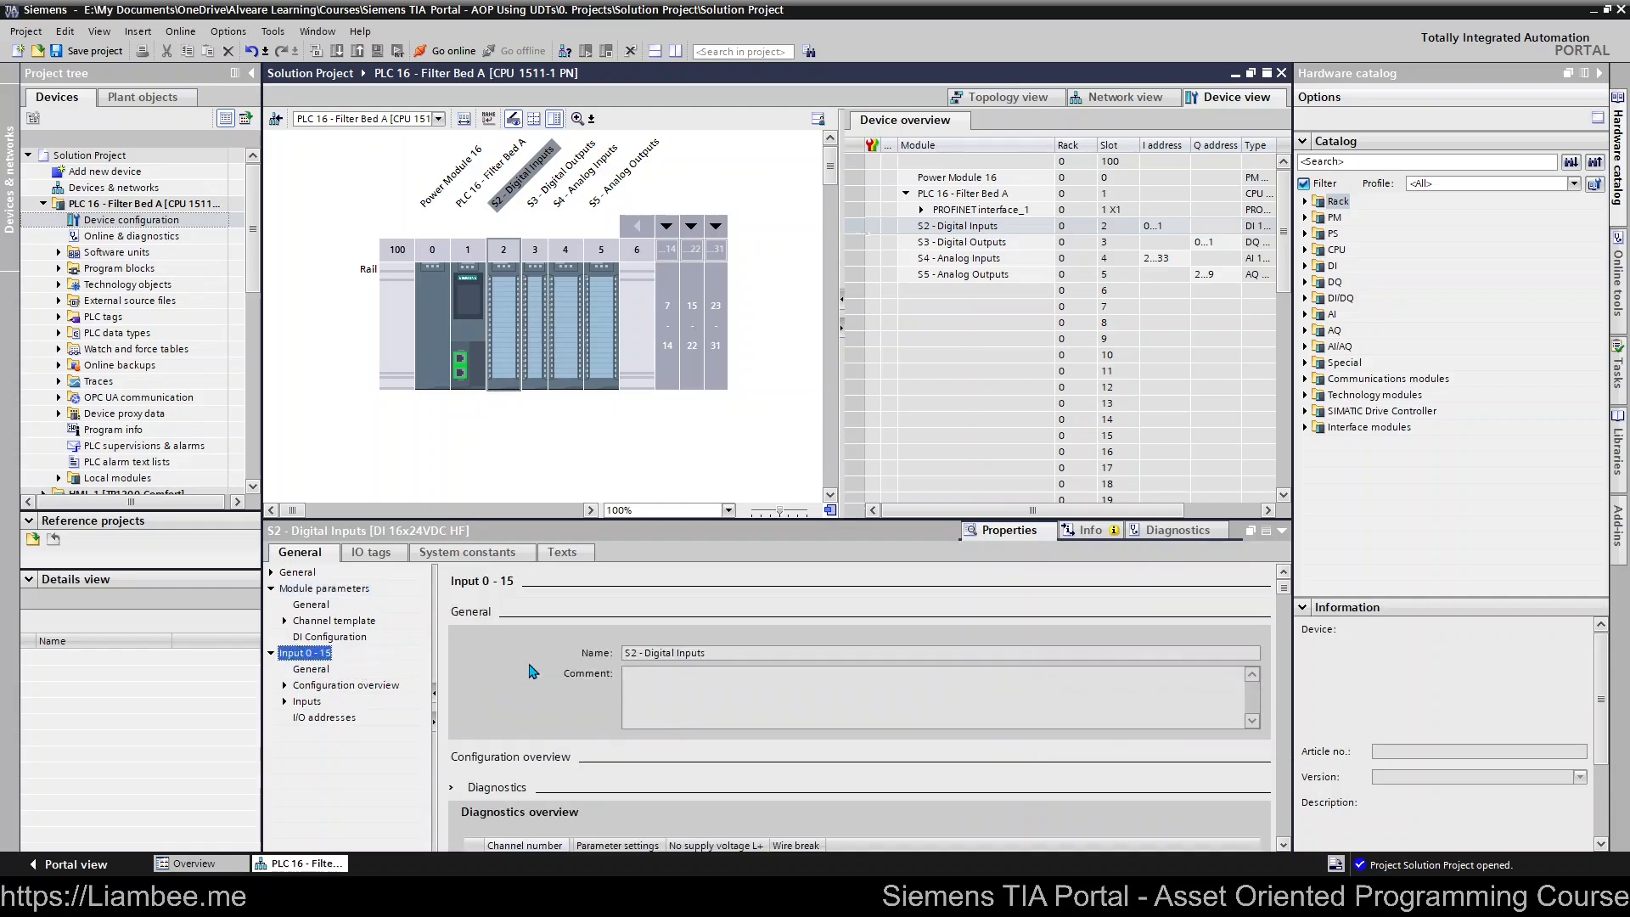
{"action": "scroll", "coordinate": [533, 672], "scroll_direction": "down", "scroll_amount": 4}
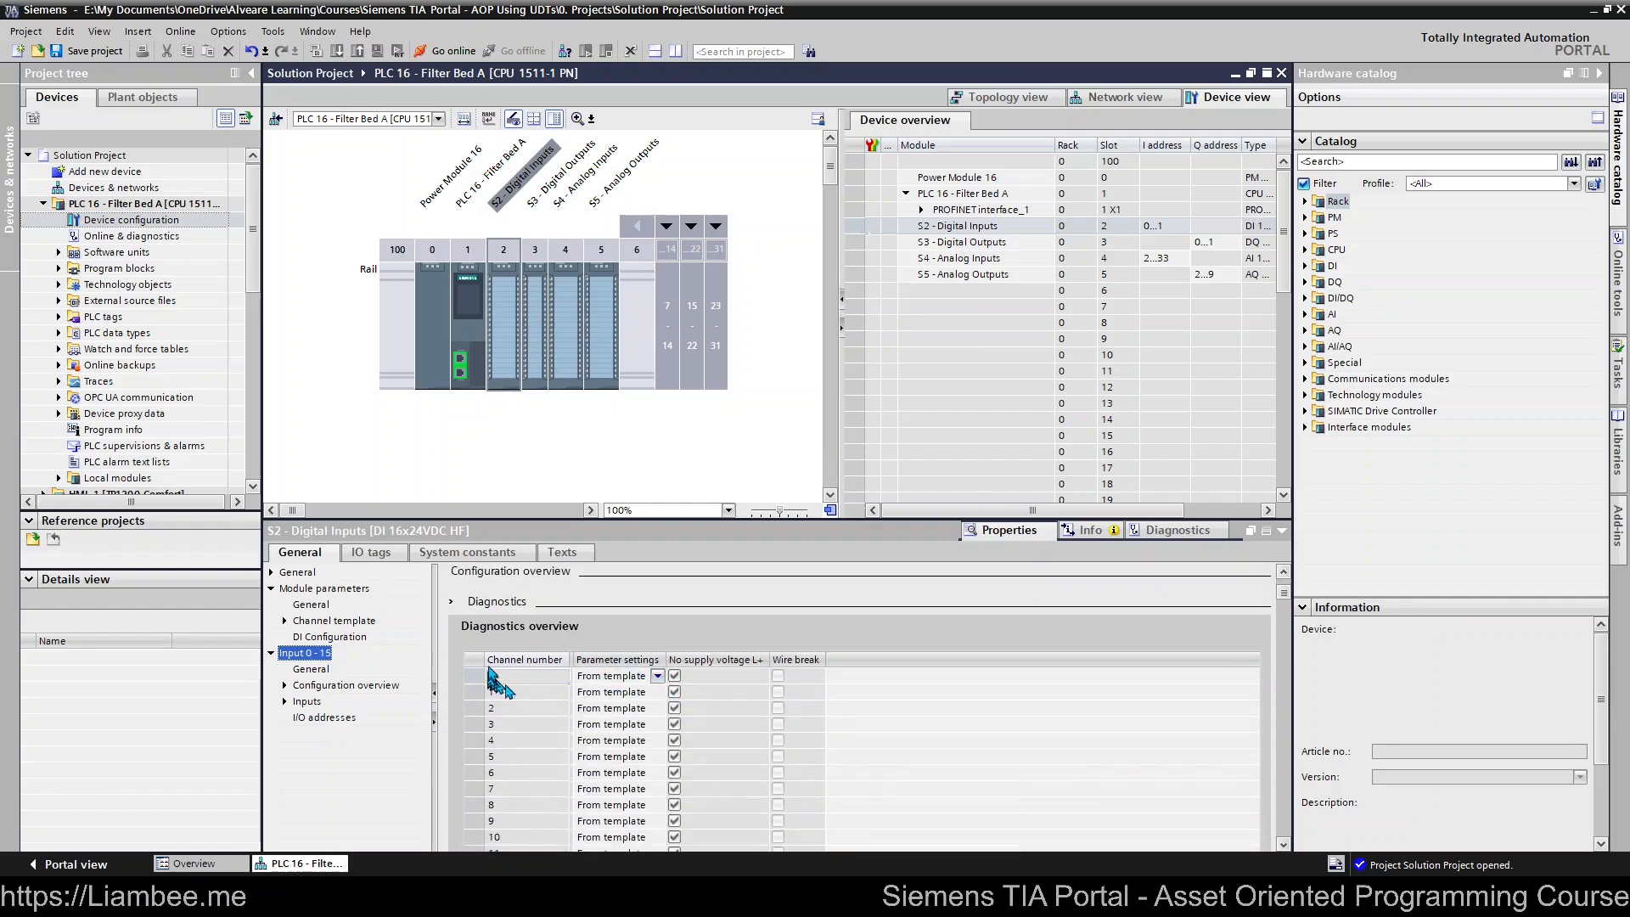
- Switch channel 0's parameter settings to Manual and back to From template in the diagnostics overview
{"action": "left_click", "coordinate": [657, 677]}
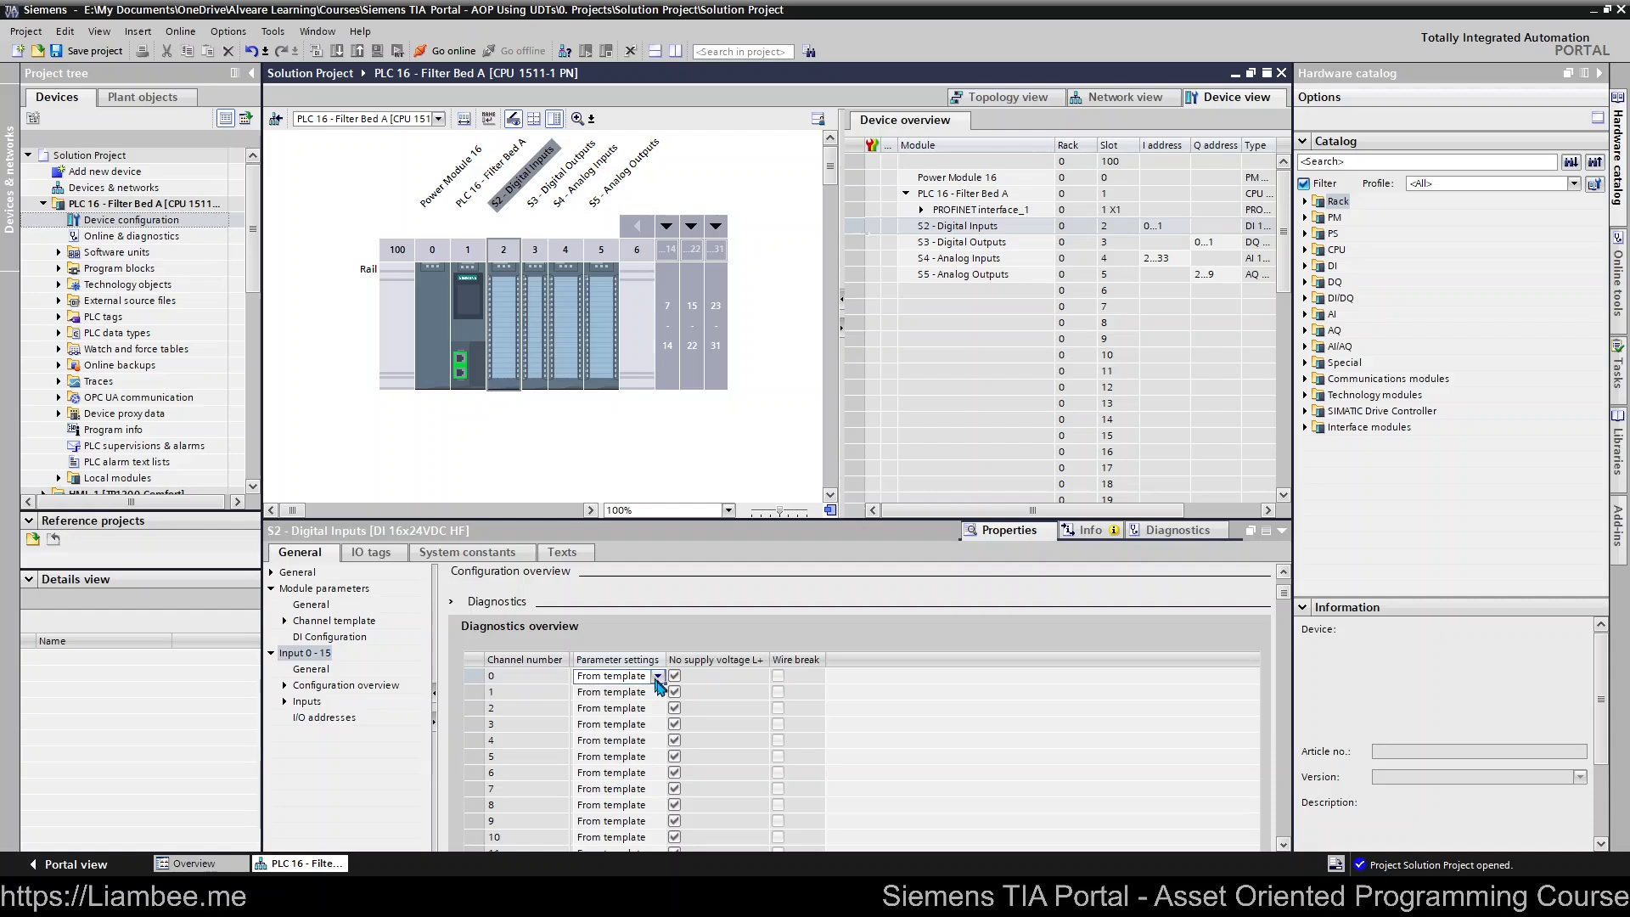
{"action": "left_click", "coordinate": [657, 677]}
{"action": "left_click", "coordinate": [612, 704]}
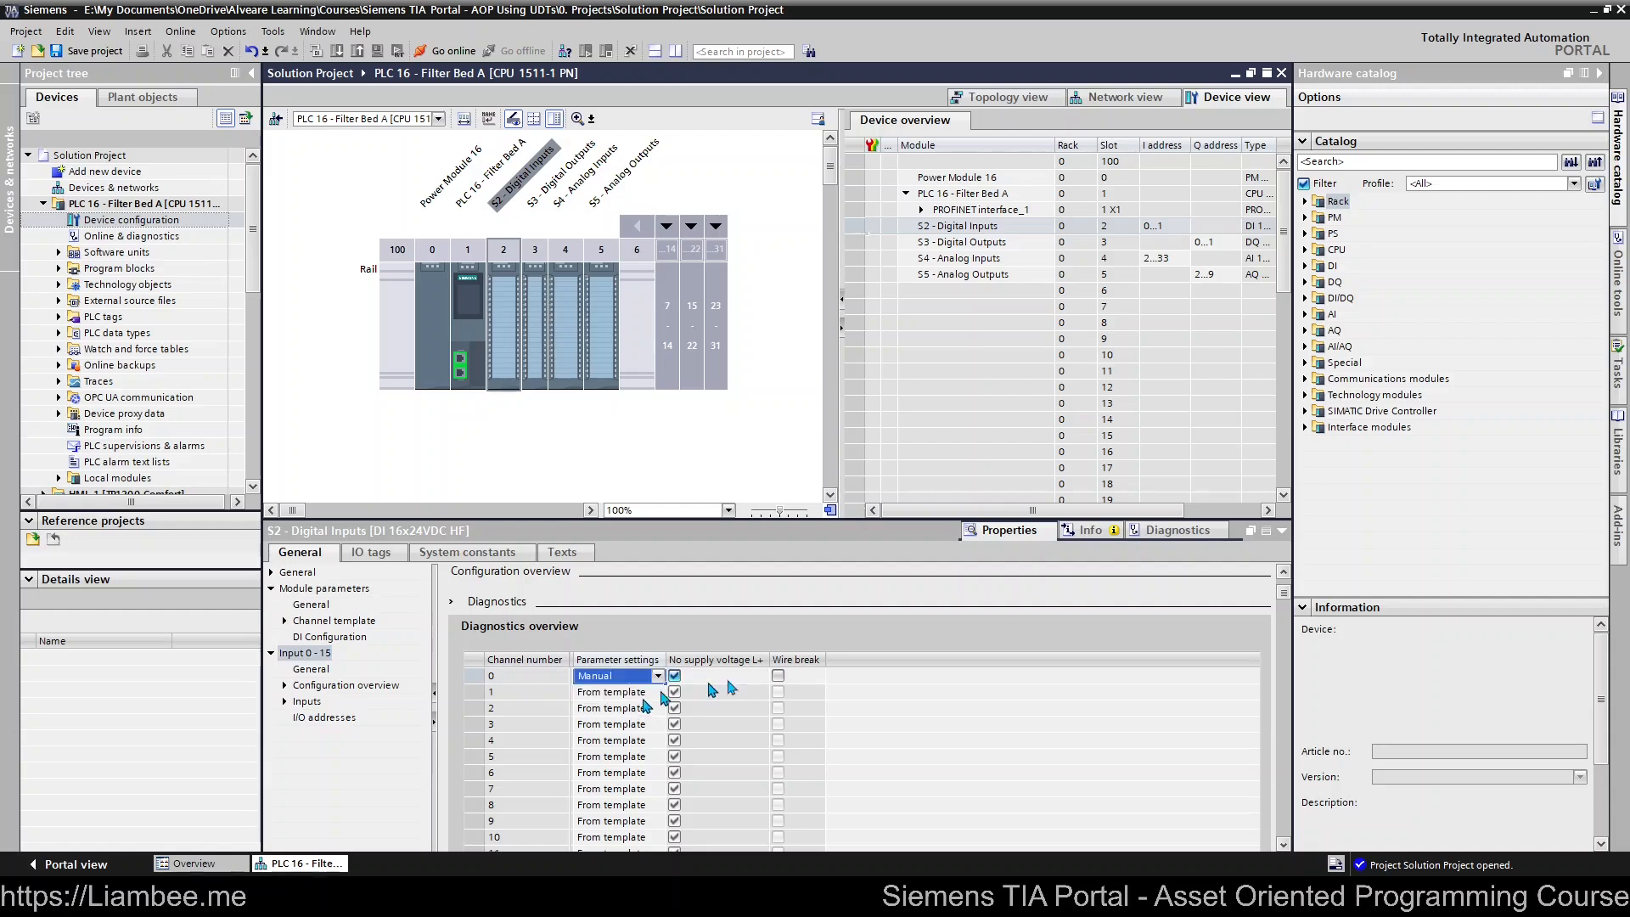
{"action": "left_click", "coordinate": [624, 677]}
{"action": "left_click", "coordinate": [624, 692]}
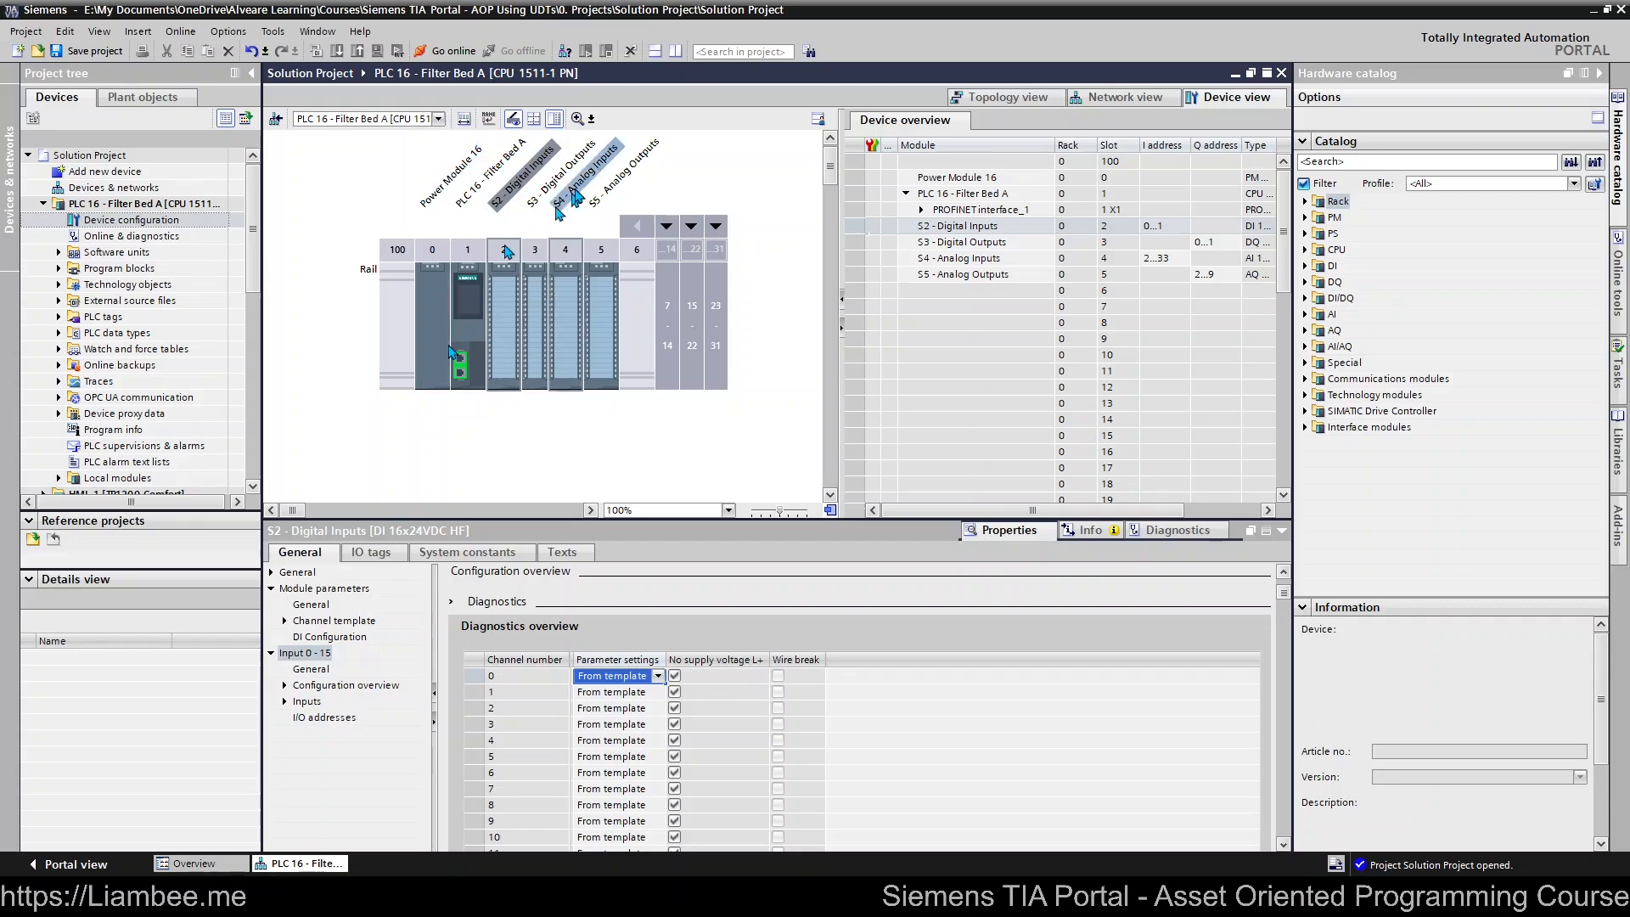
- Look over the S4 and S5 analog modules and show the system constants of S2 - Digital Inputs
{"action": "left_click", "coordinate": [569, 306]}
{"action": "left_click", "coordinate": [605, 327]}
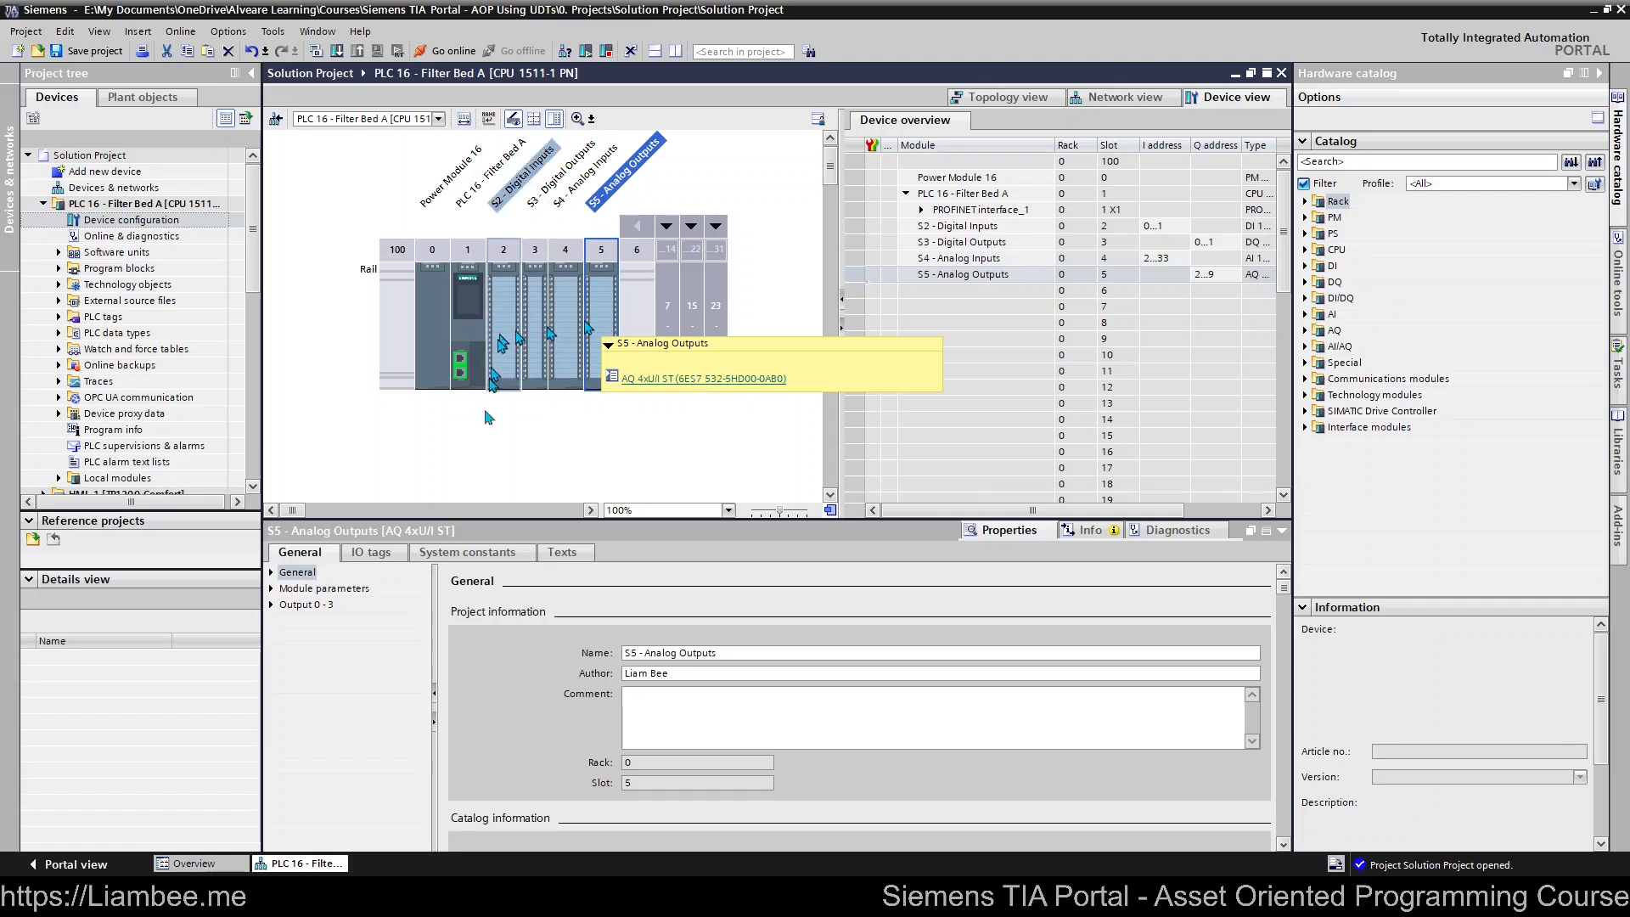
{"action": "left_click", "coordinate": [504, 365]}
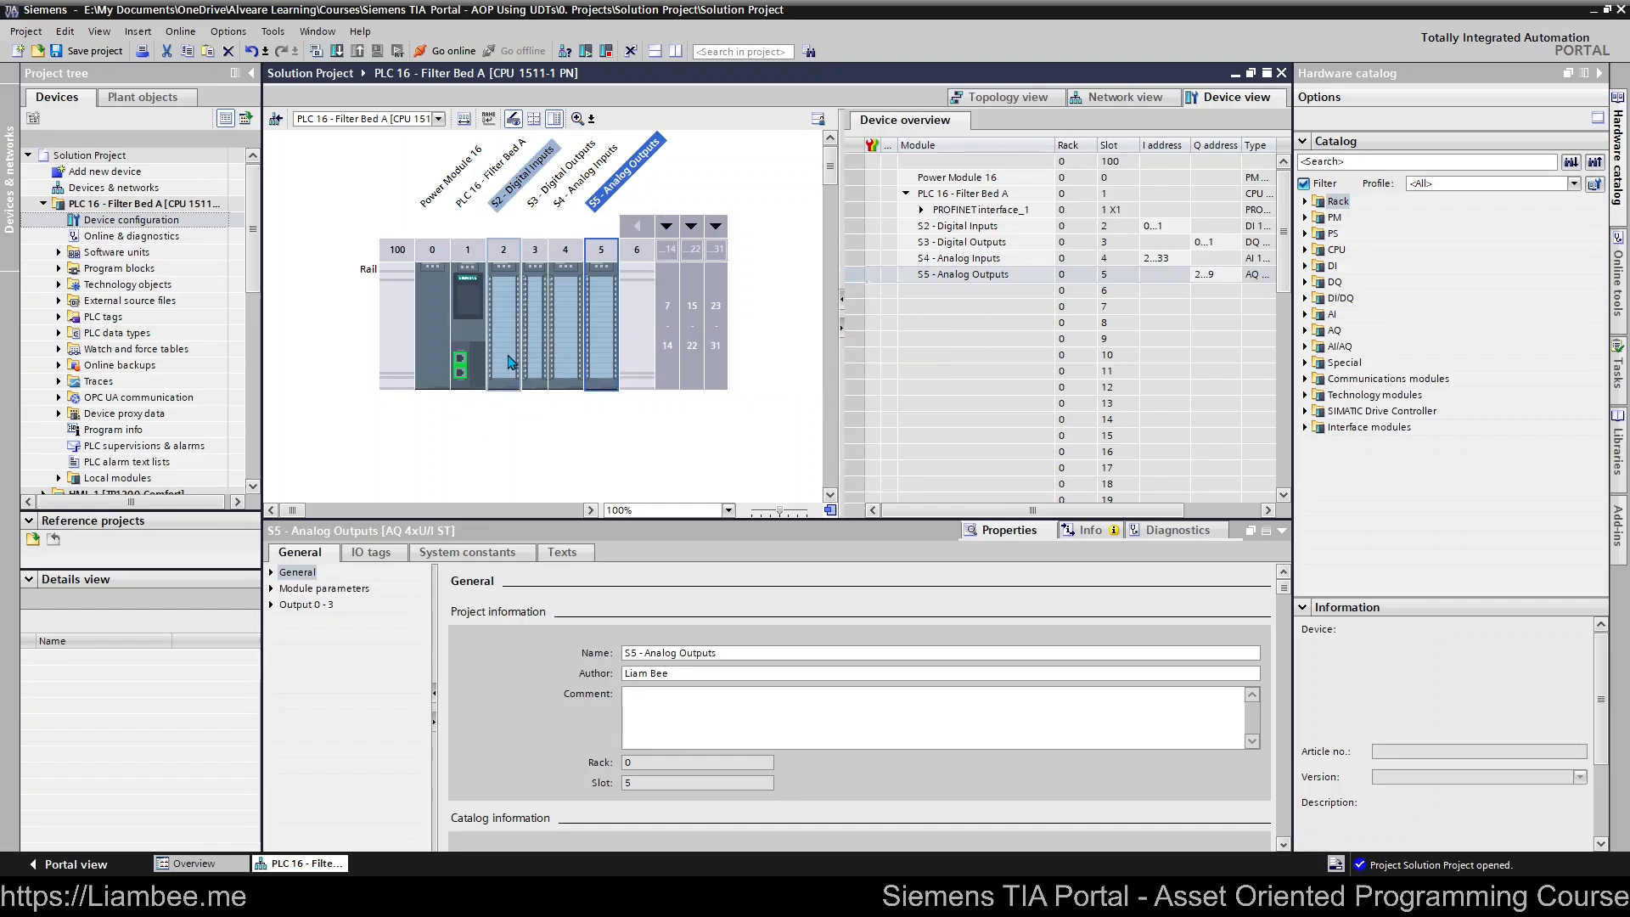
{"action": "left_click", "coordinate": [488, 557]}
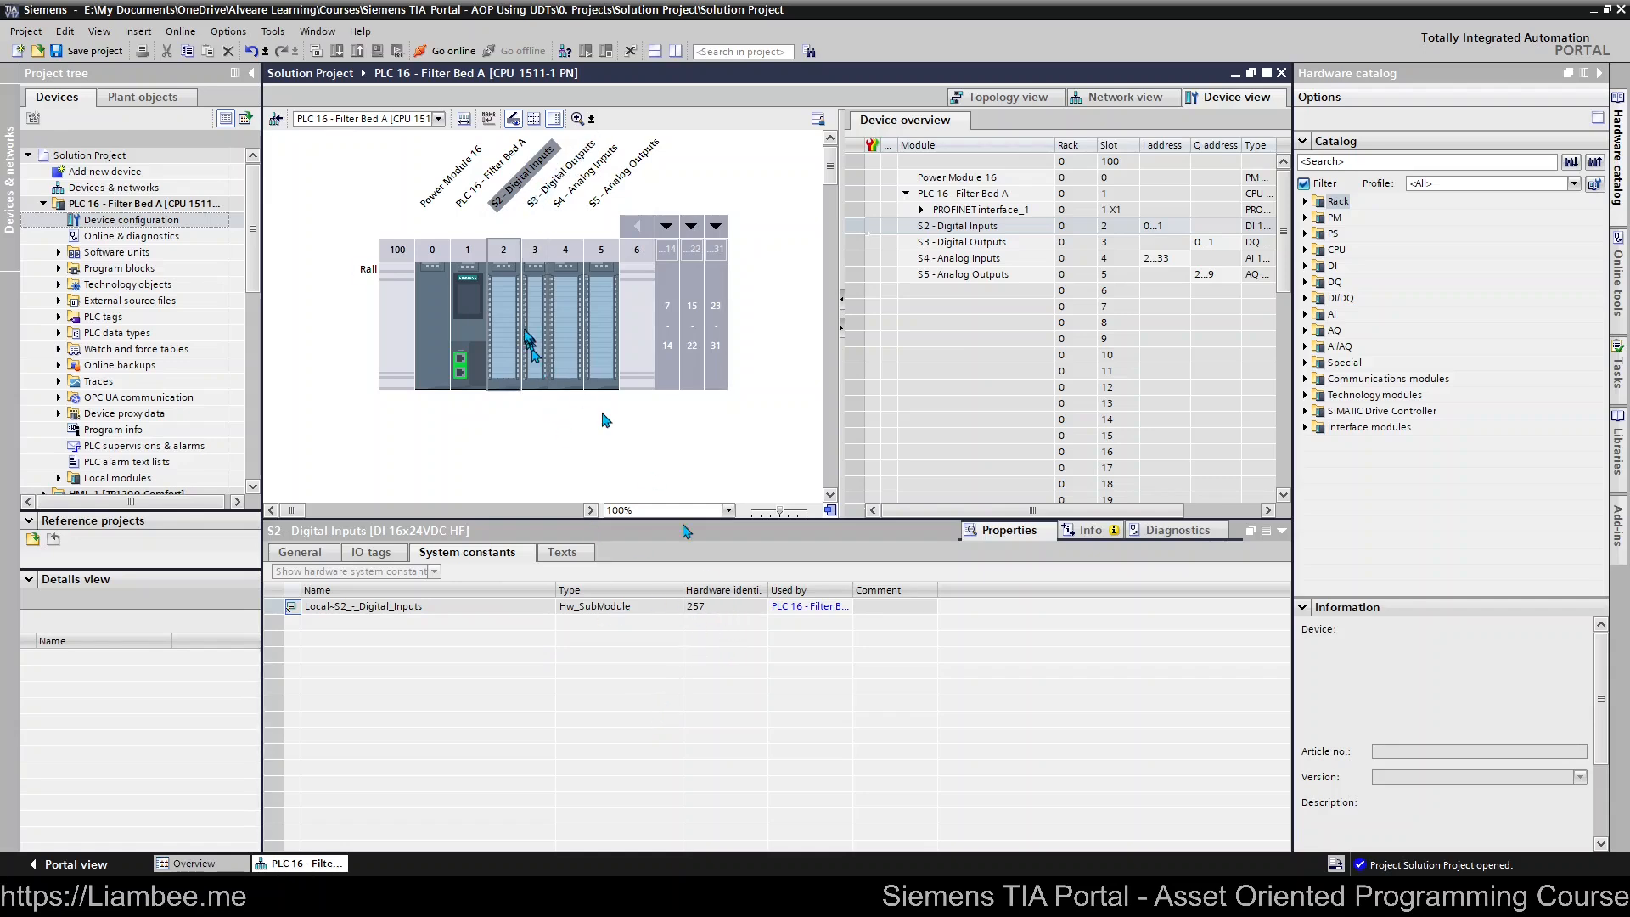
- Check the system constant names and hardware identifiers of the S3 - Digital Outputs and S4 - Analog Inputs modules
{"action": "left_click", "coordinate": [536, 327]}
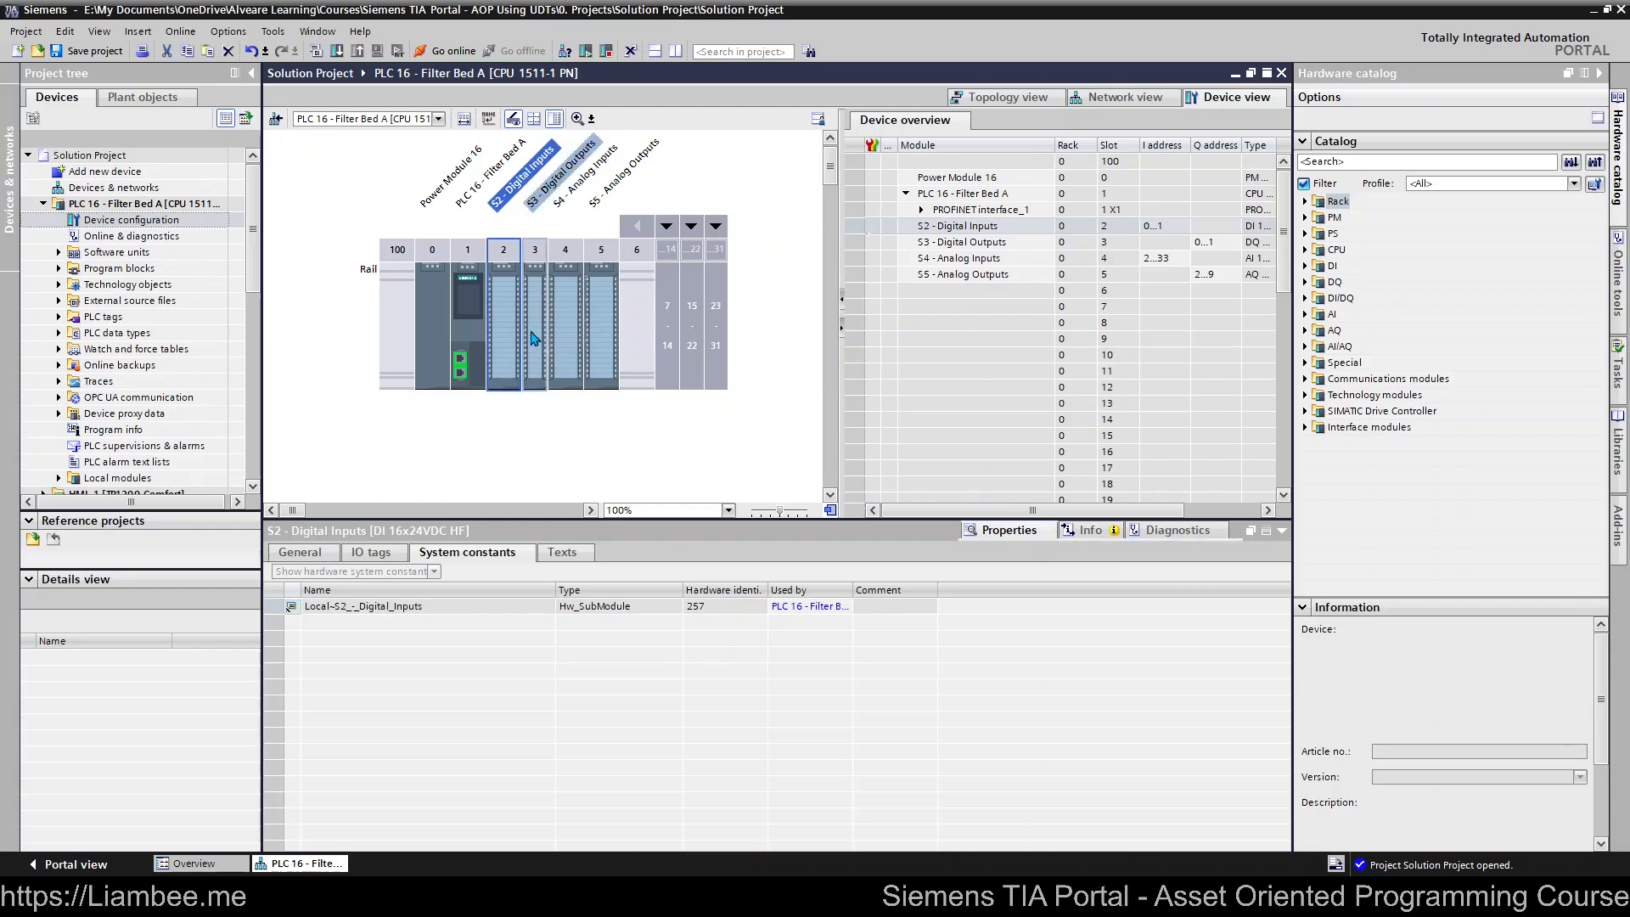
{"action": "left_click", "coordinate": [534, 336]}
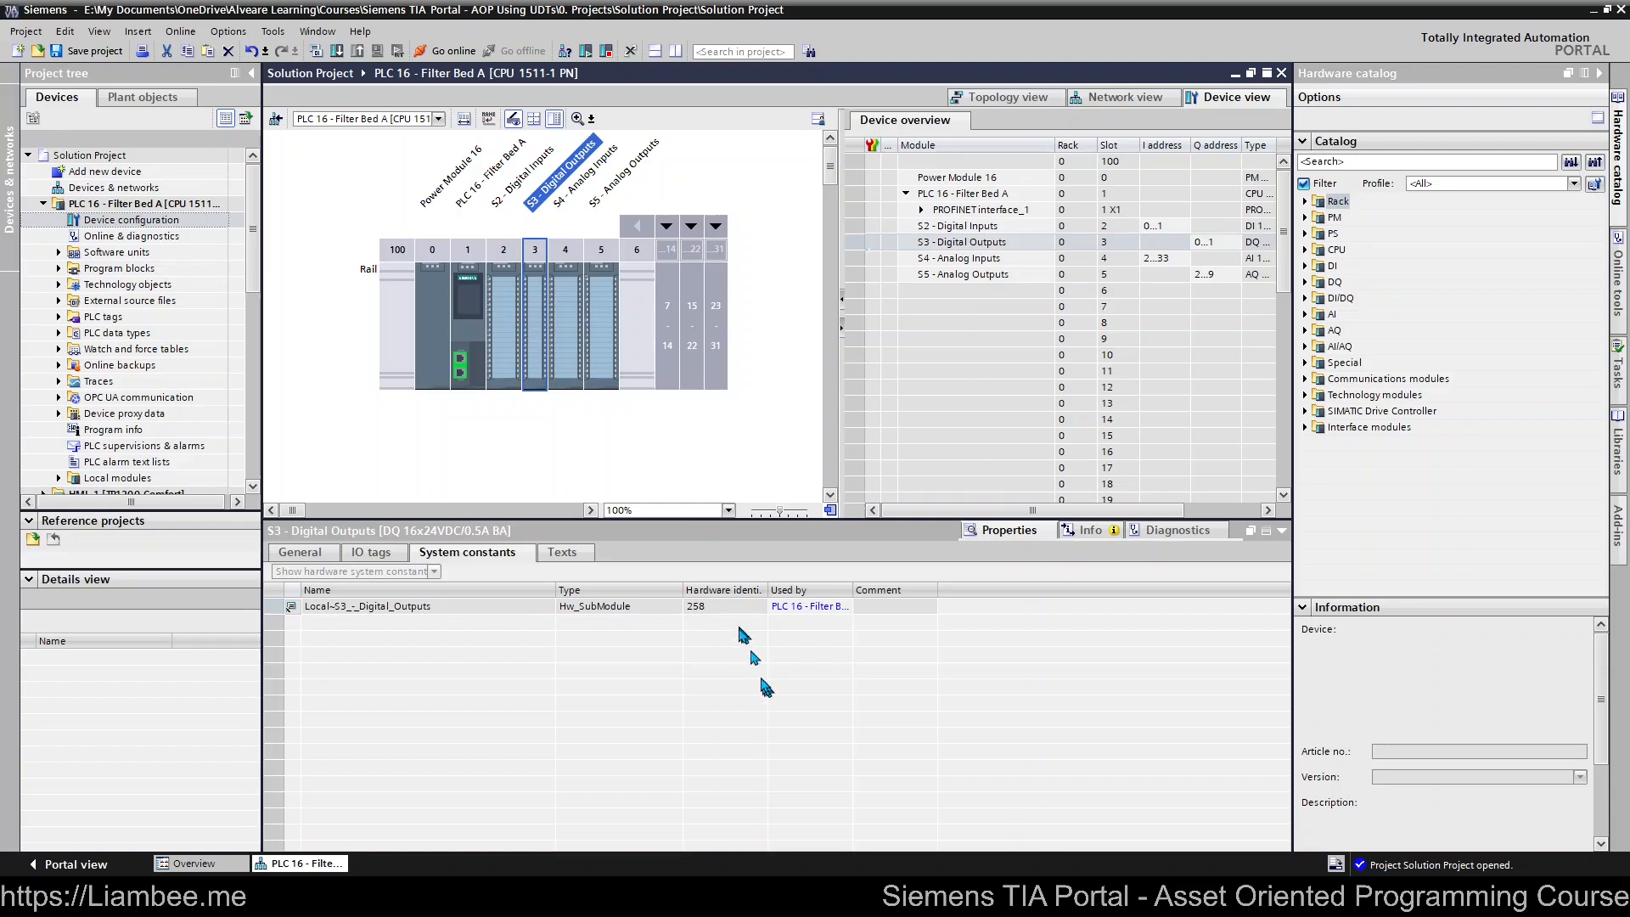
{"action": "left_click", "coordinate": [571, 324]}
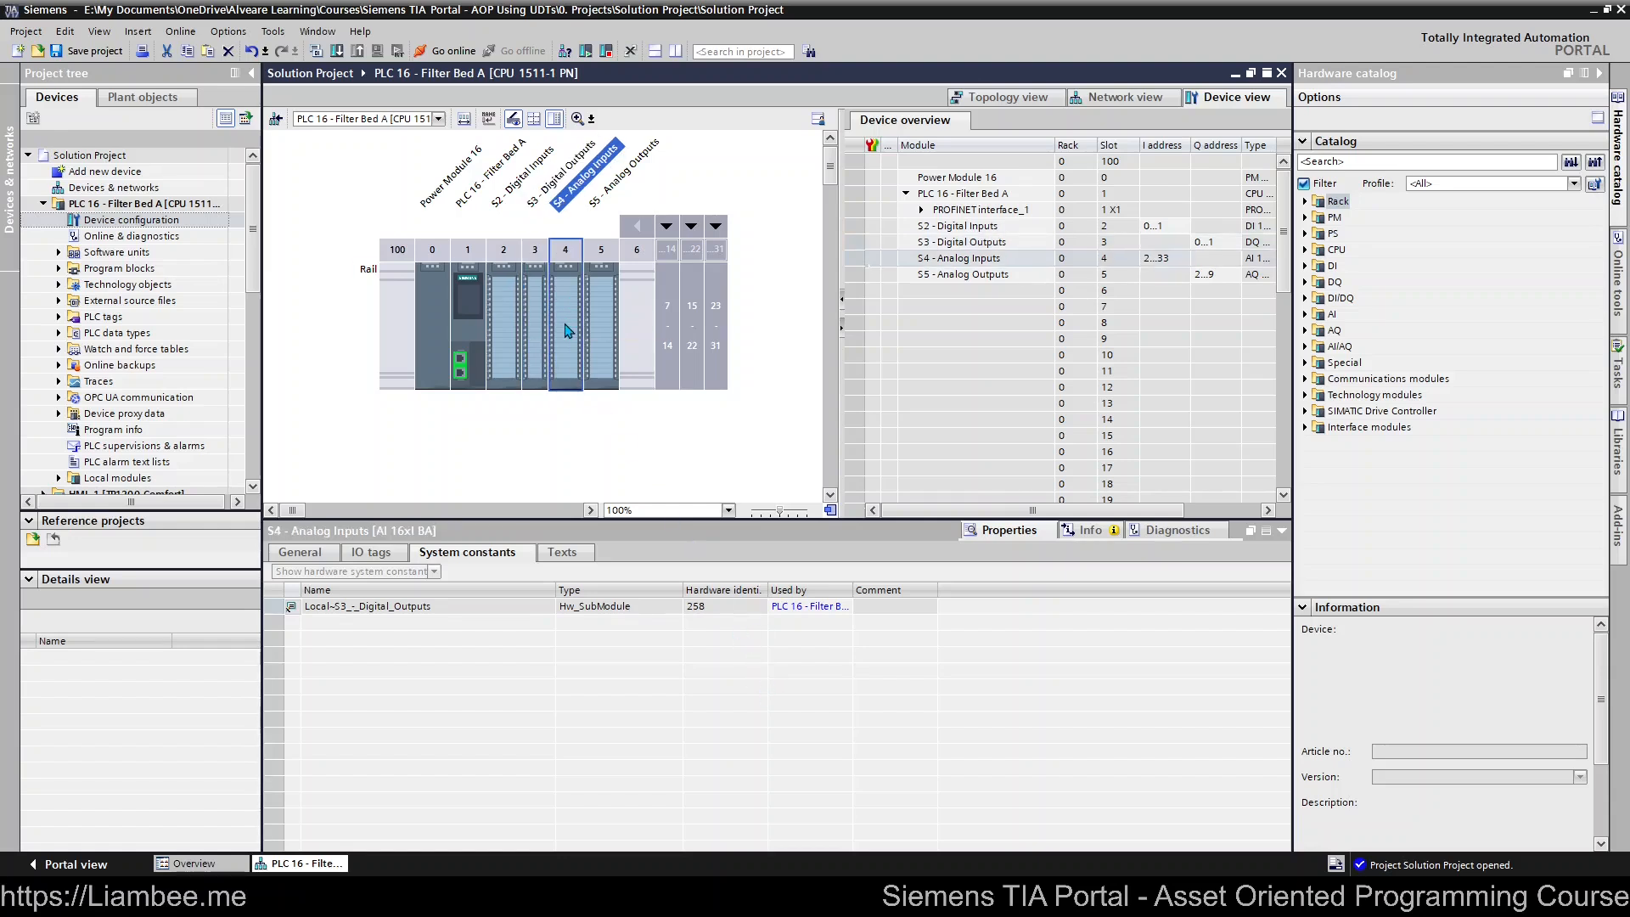
{"action": "double_click", "coordinate": [716, 608]}
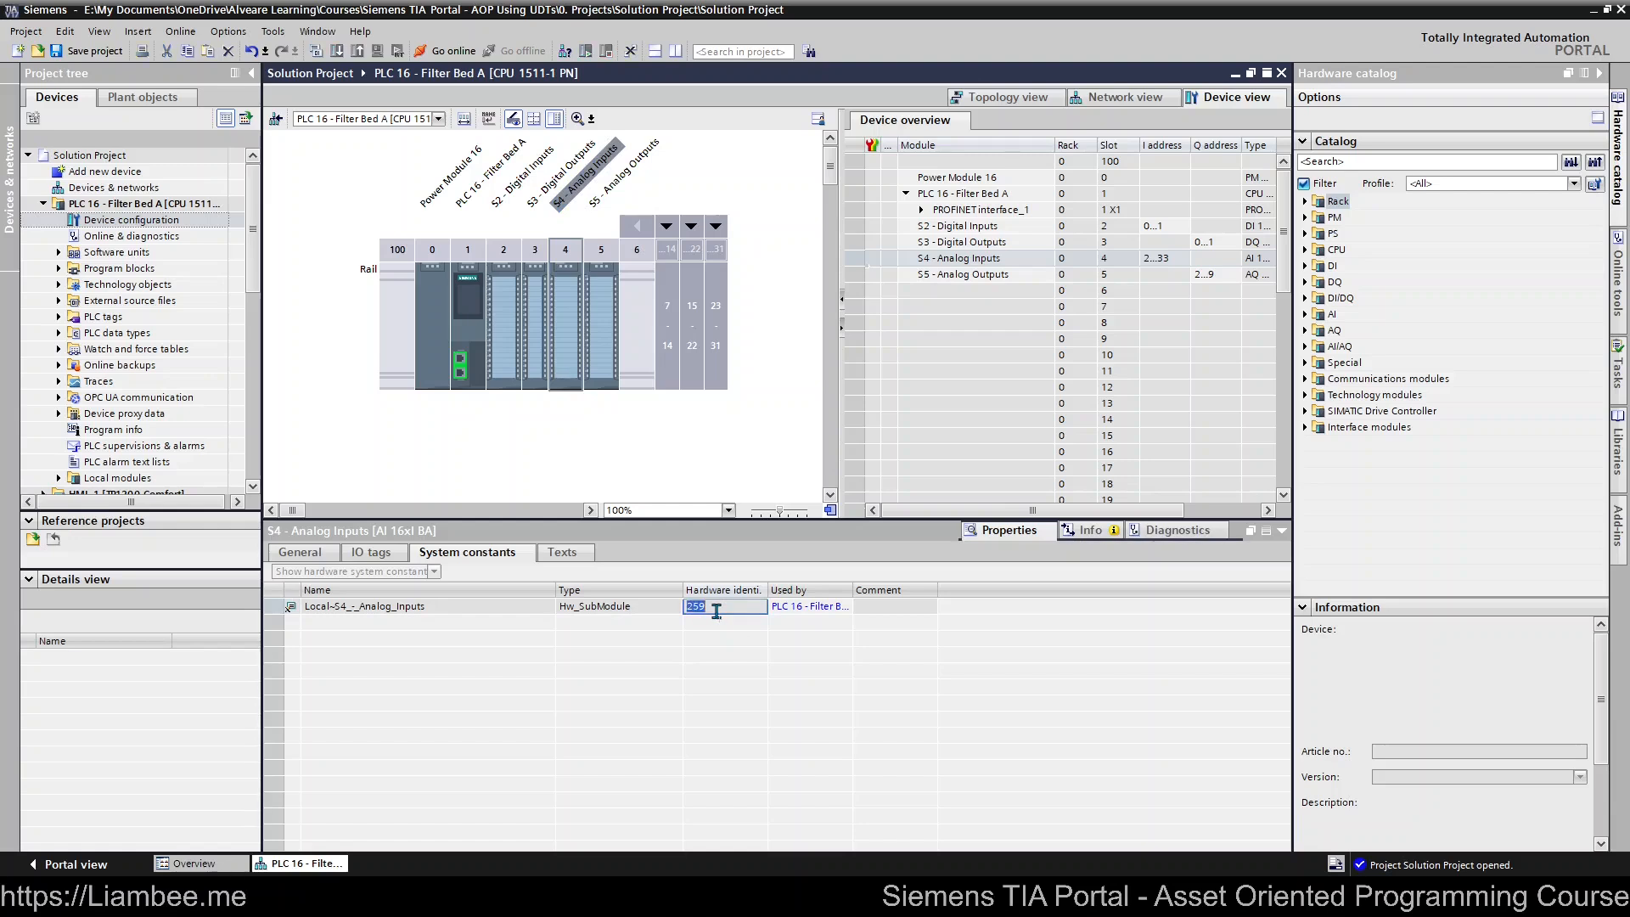
{"action": "left_click", "coordinate": [734, 663]}
{"action": "left_click", "coordinate": [389, 605]}
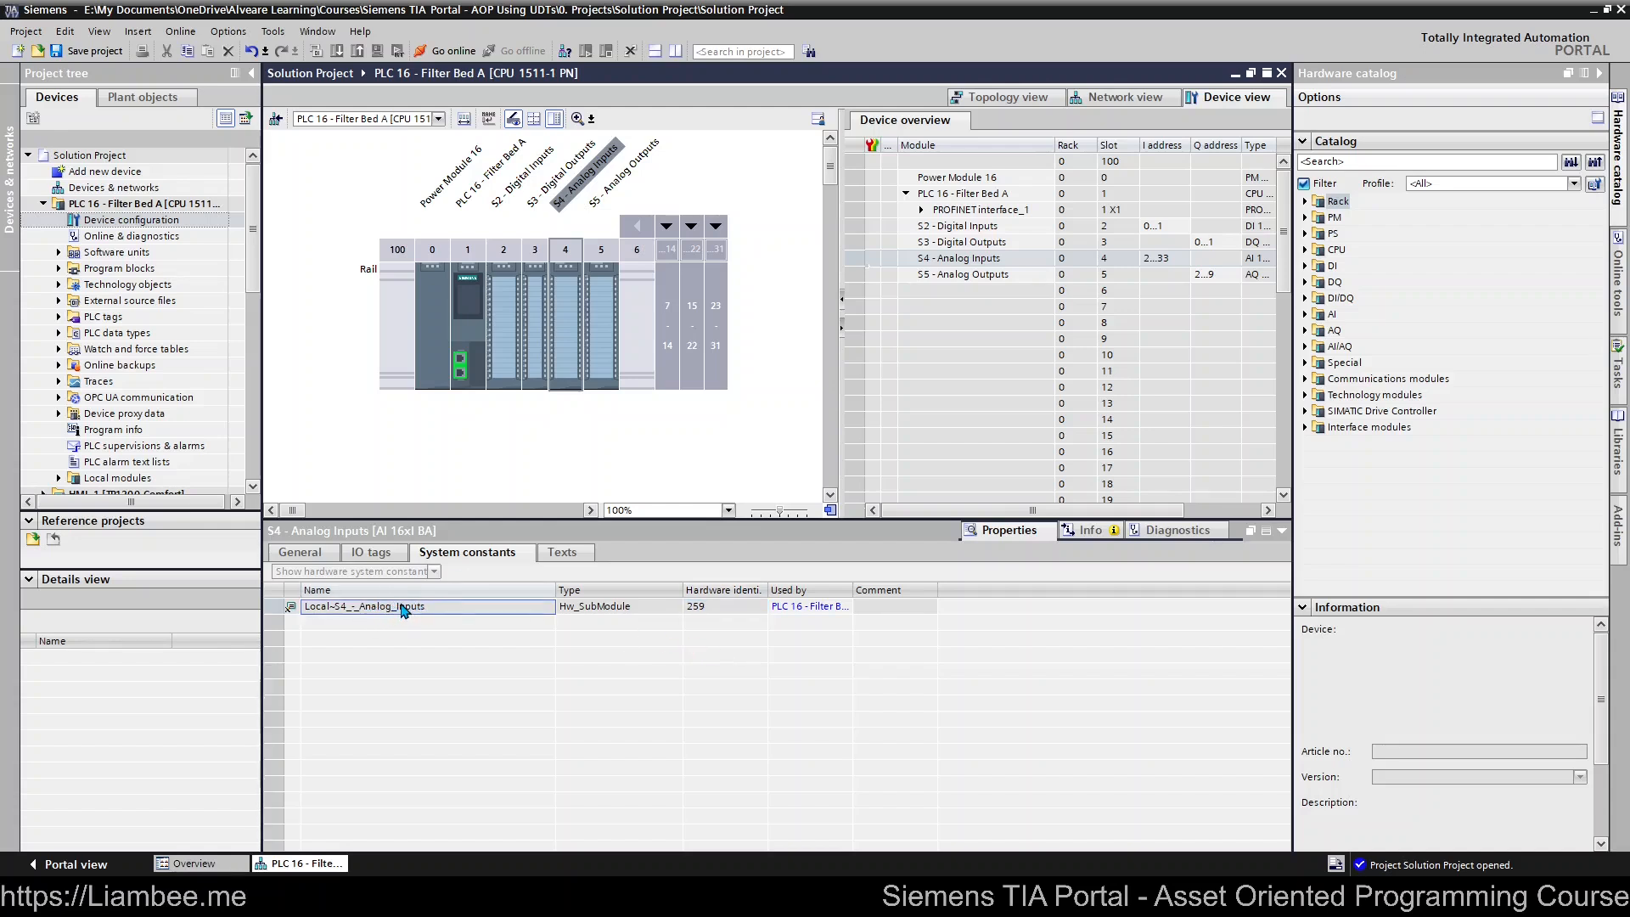
- Examine the system constants of the PLC 16 - Filter Bed A CPU, including the Local~PROFINET_interface_1 entry
{"action": "left_click", "coordinate": [473, 332]}
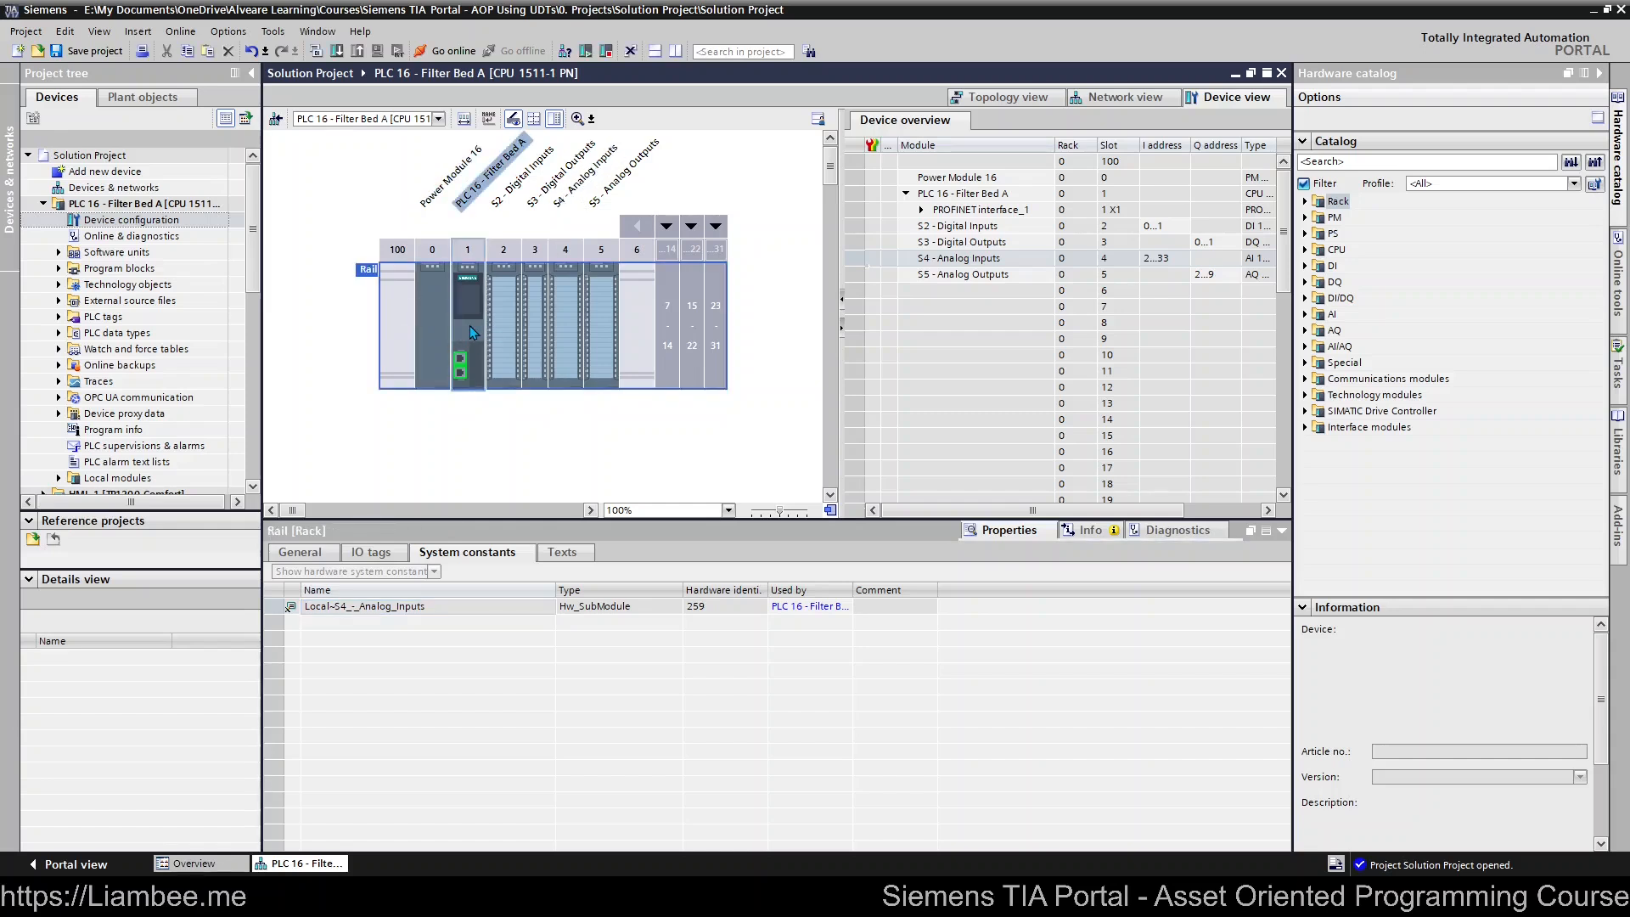
{"action": "left_click", "coordinate": [469, 326]}
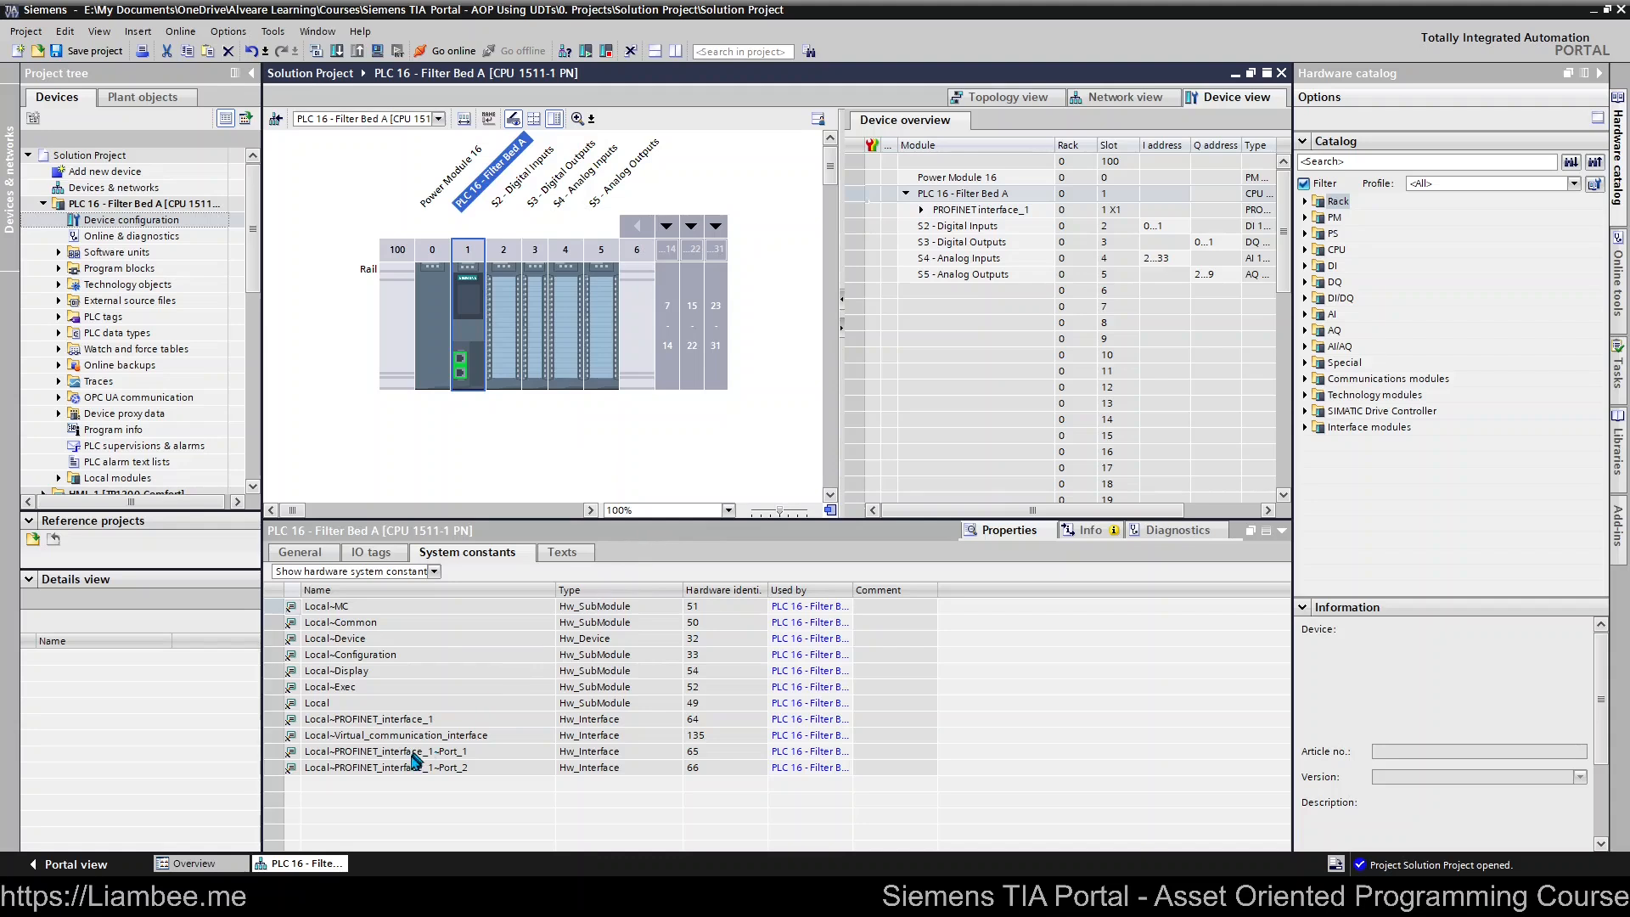
{"action": "left_click", "coordinate": [469, 720]}
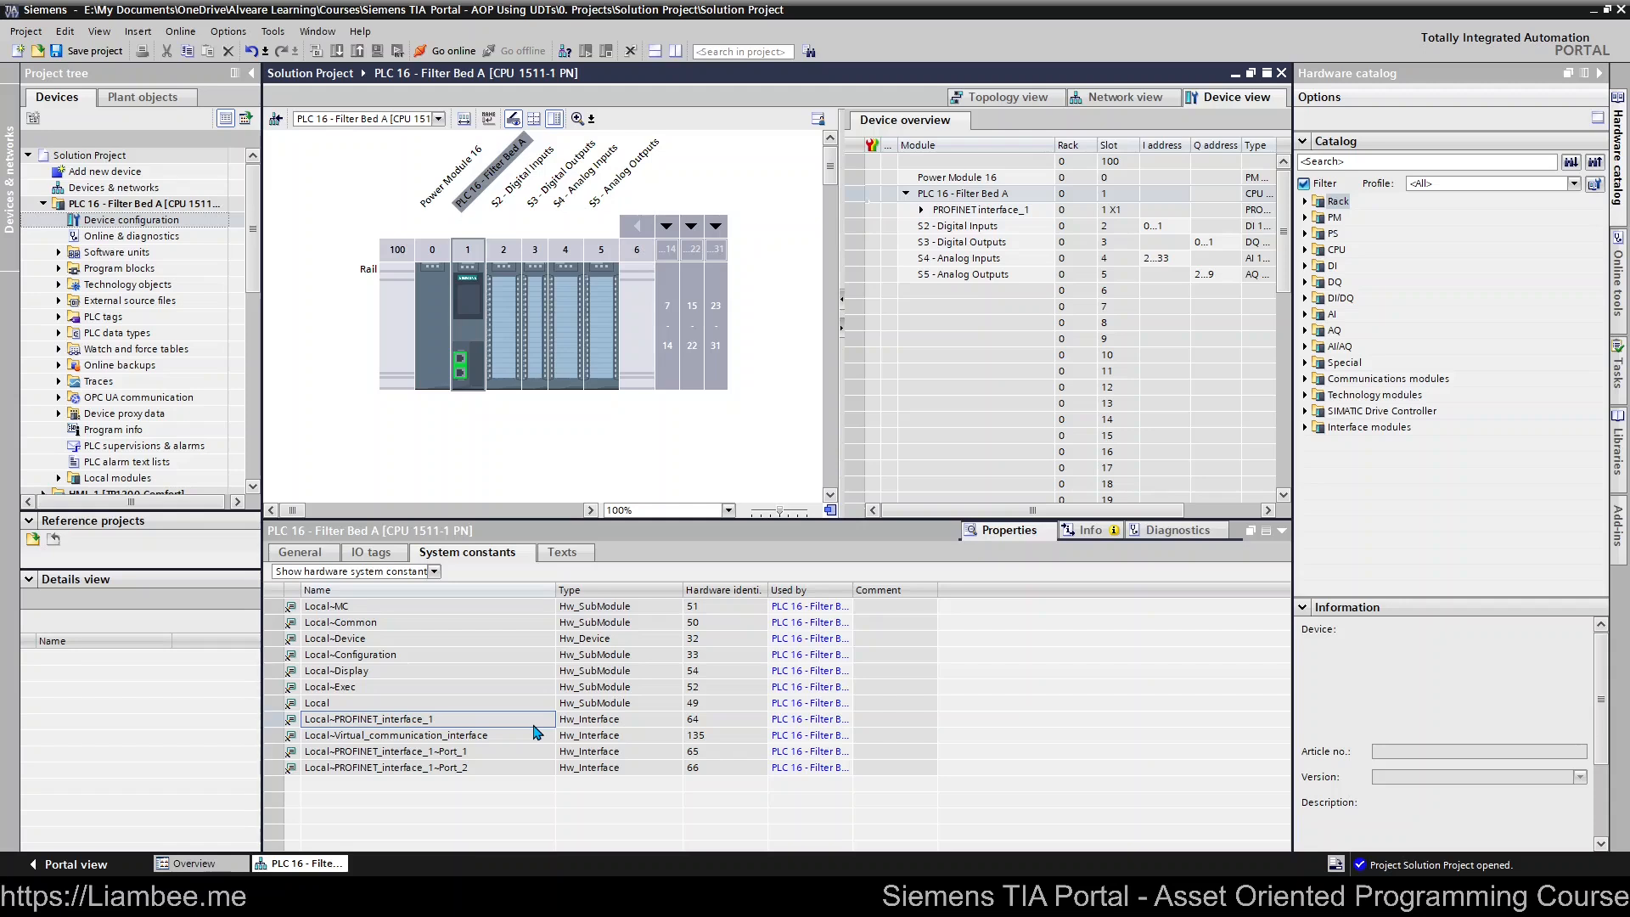
- Check the hardware identifiers of the Local~PROFINET_interface_1 and Local system constants
{"action": "left_click", "coordinate": [711, 721]}
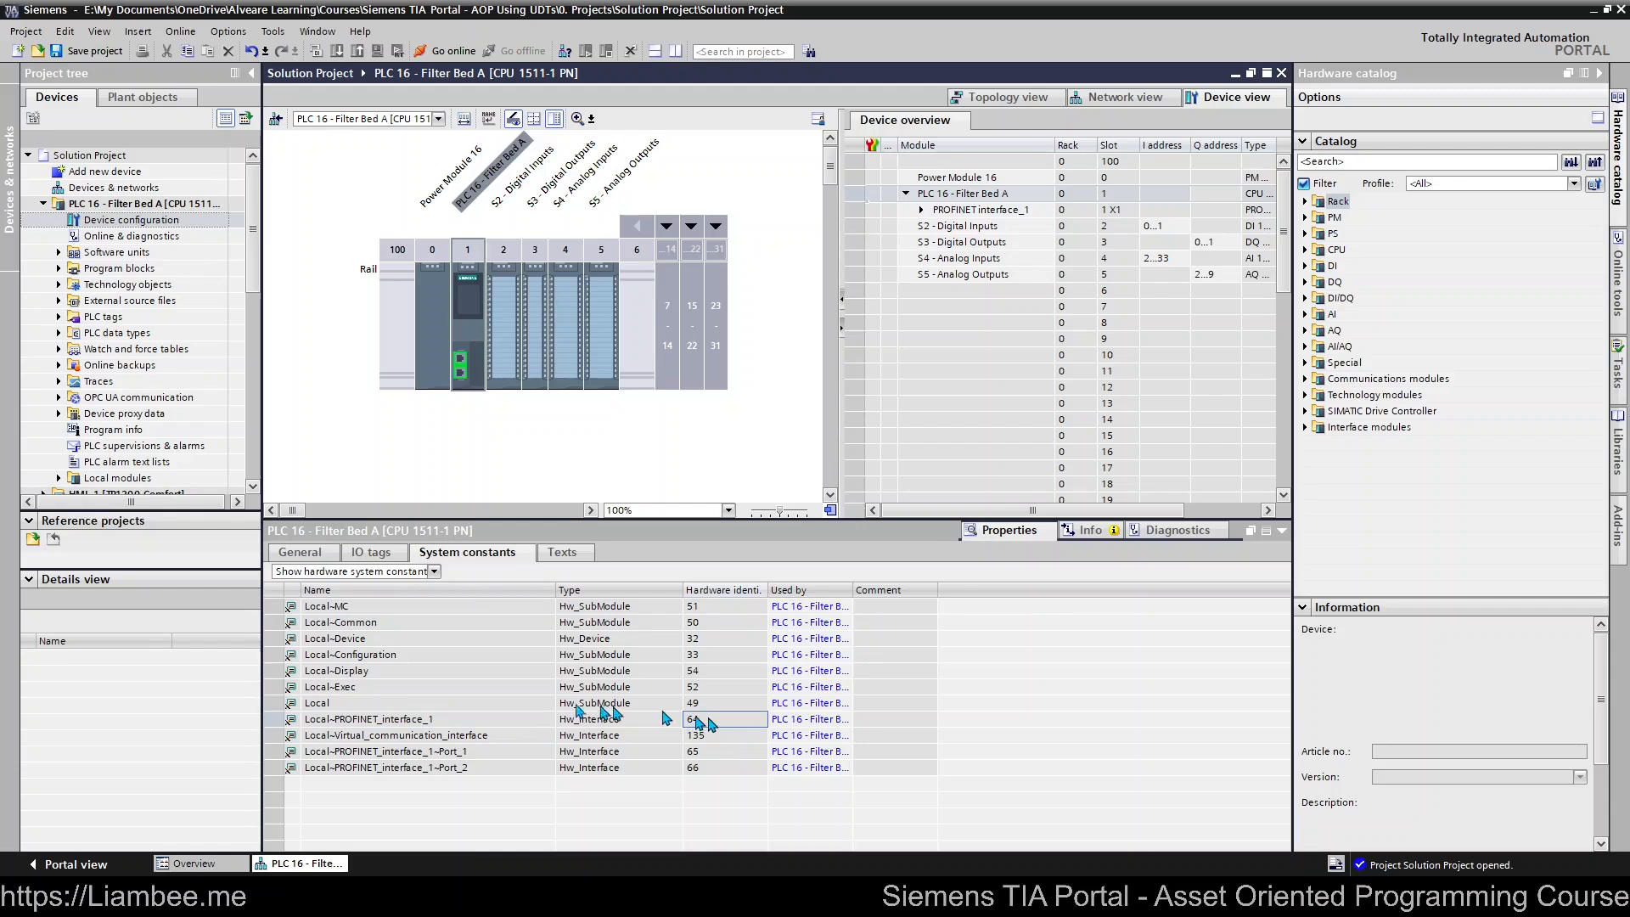
{"action": "left_click", "coordinate": [463, 726]}
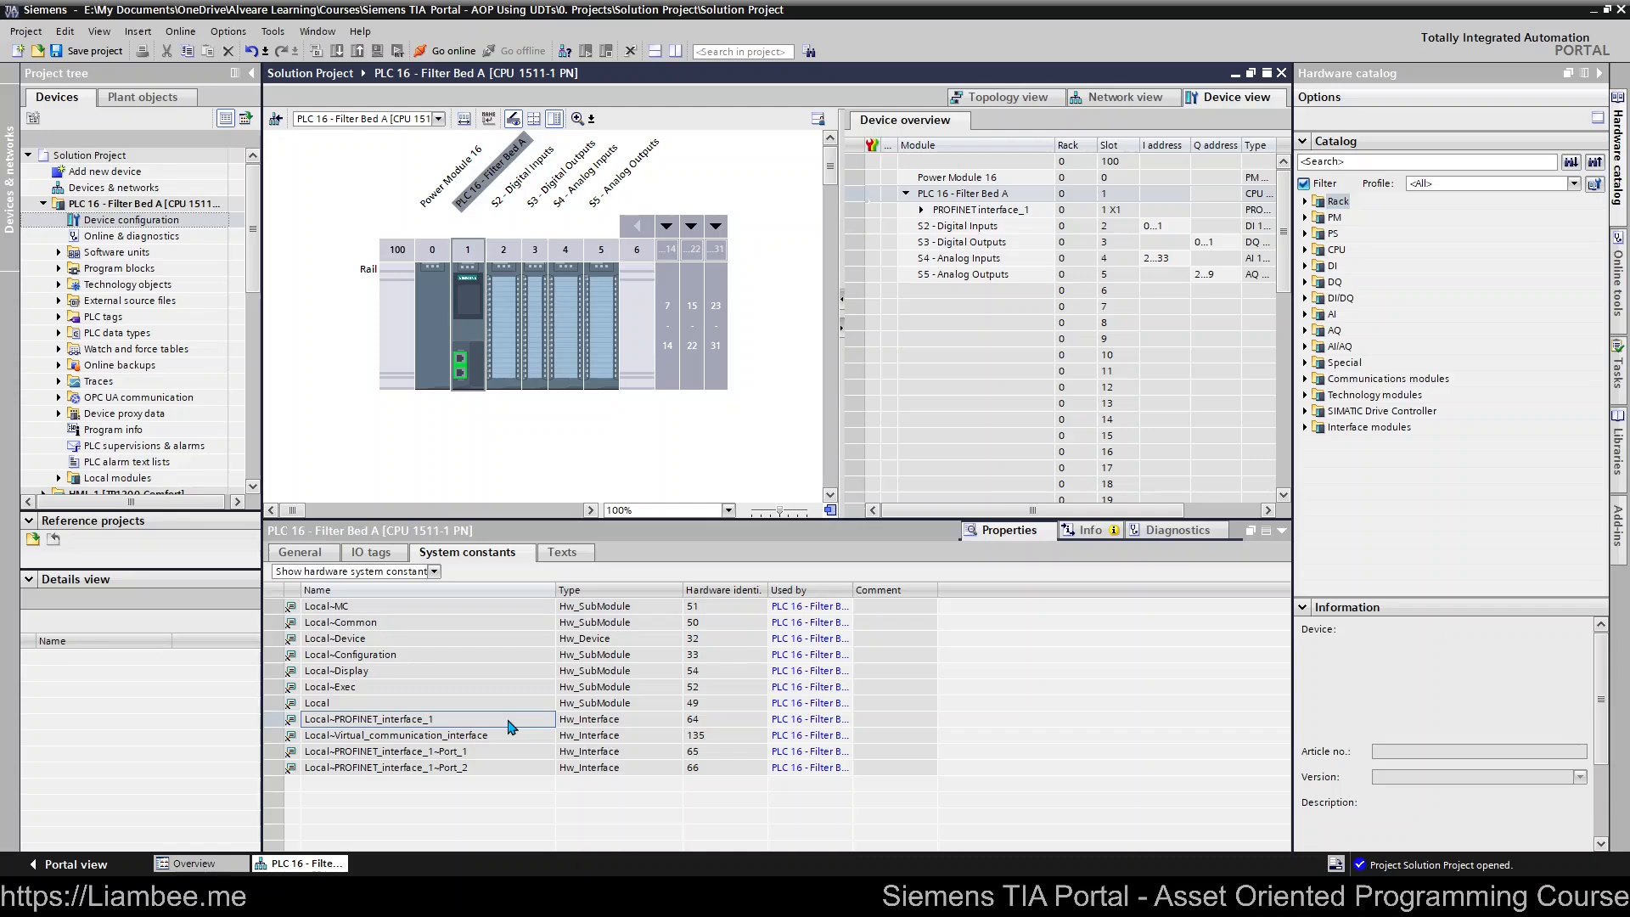
{"action": "left_click", "coordinate": [705, 705]}
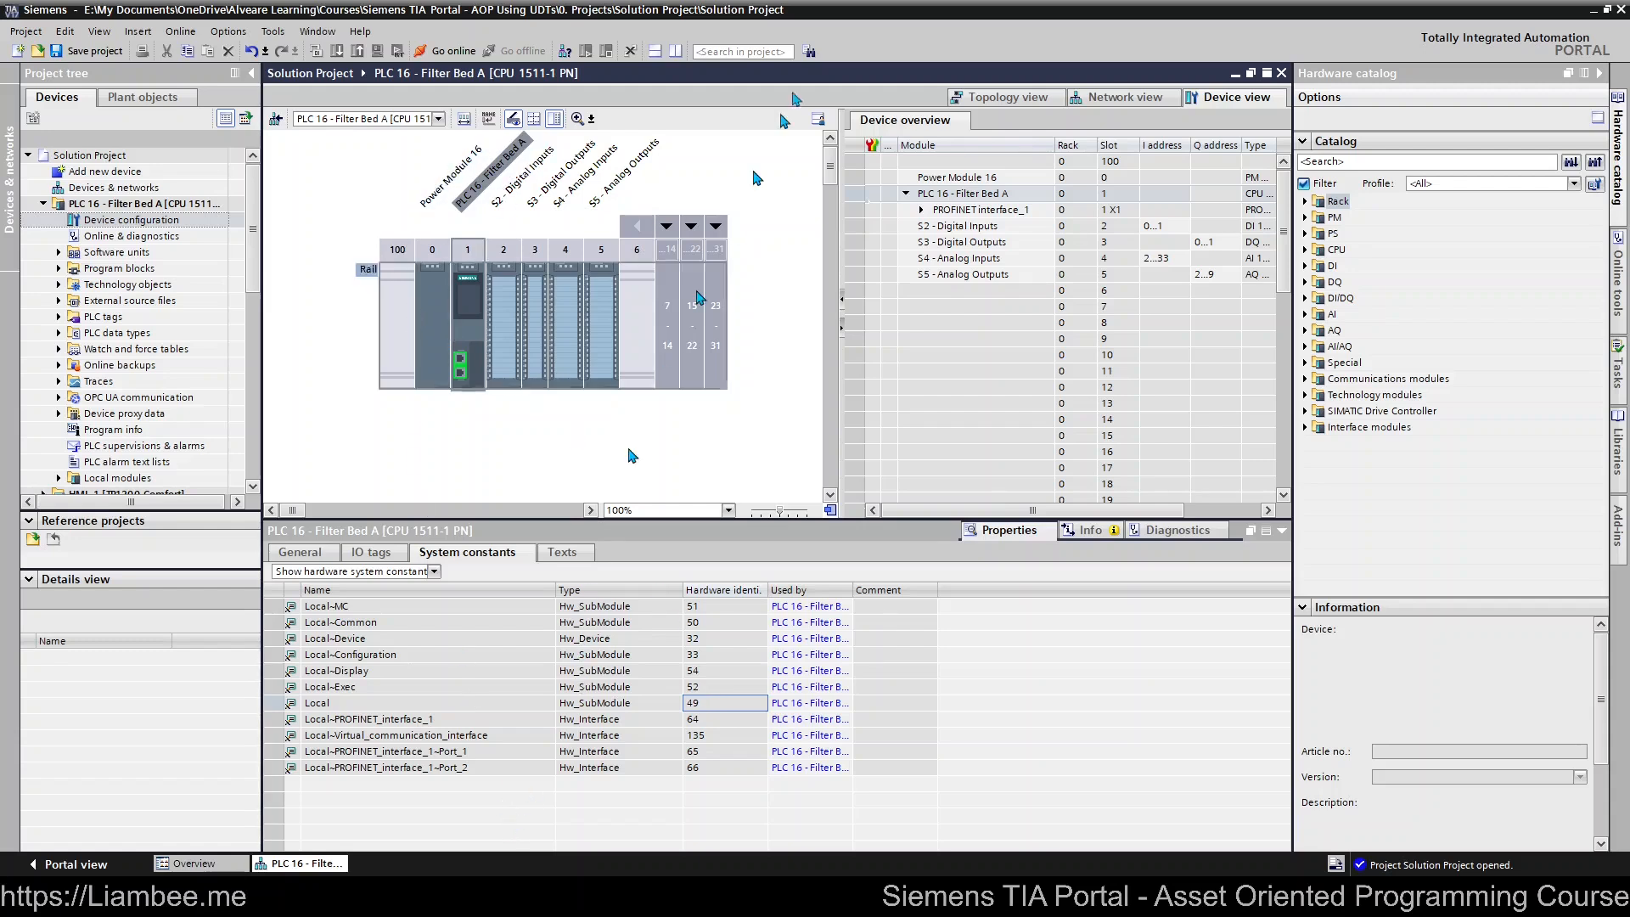
- Show the network view and inspect the PN/IE_1 subnet between PLC 16 - Filter Bed A and HMI_1, including the PLC's PROFINET interface
{"action": "left_click", "coordinate": [1152, 99]}
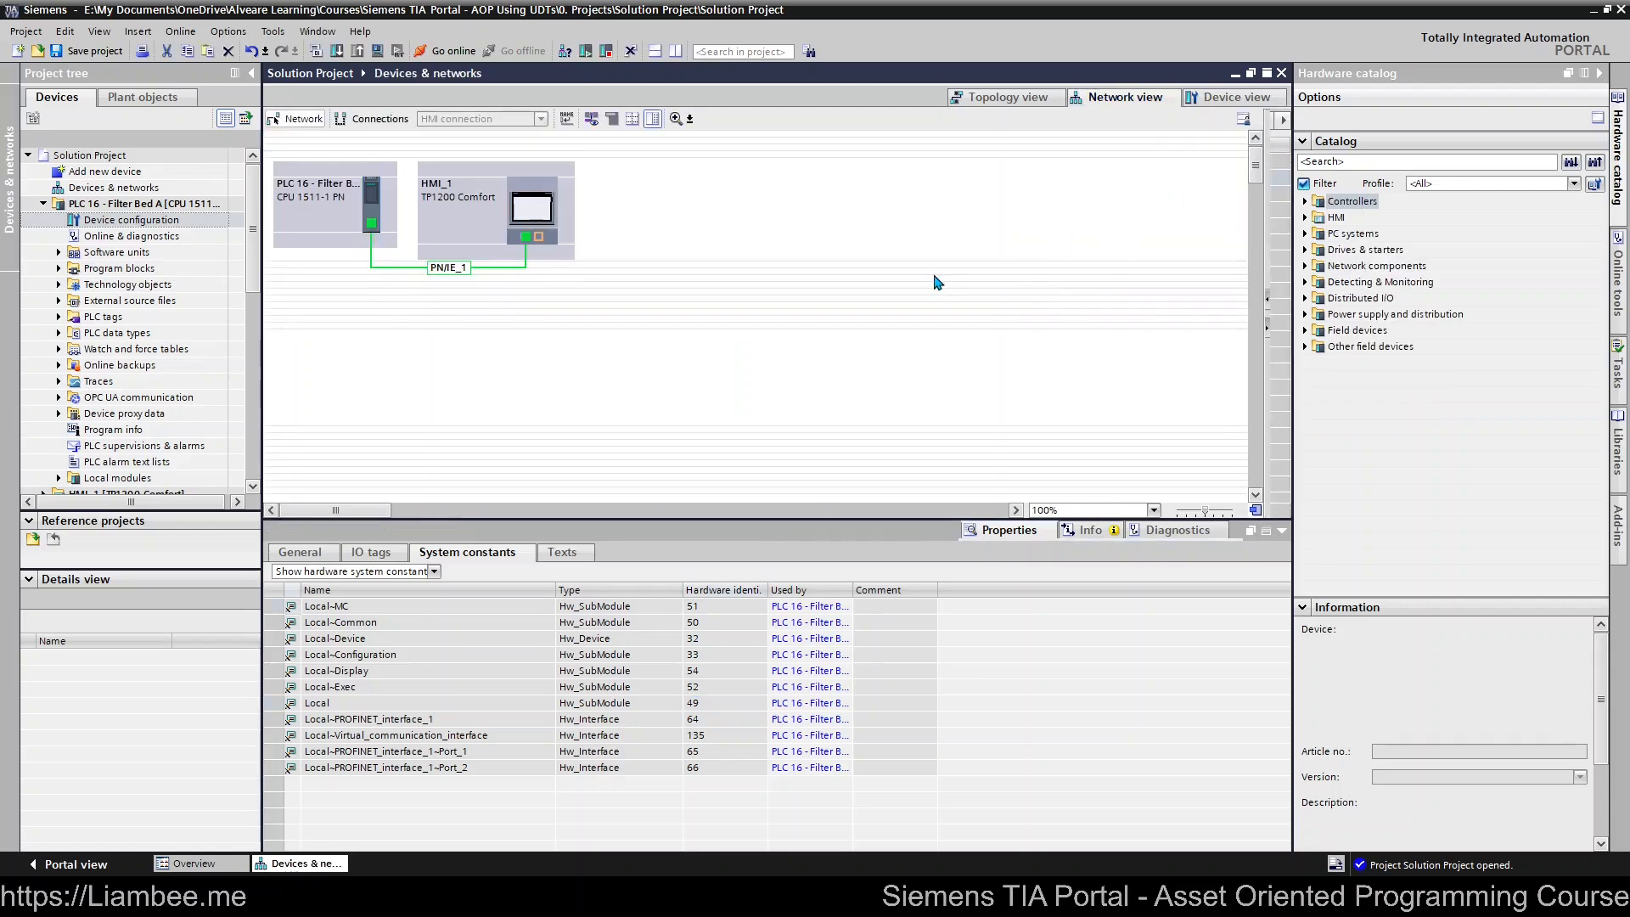
{"action": "left_click", "coordinate": [940, 281]}
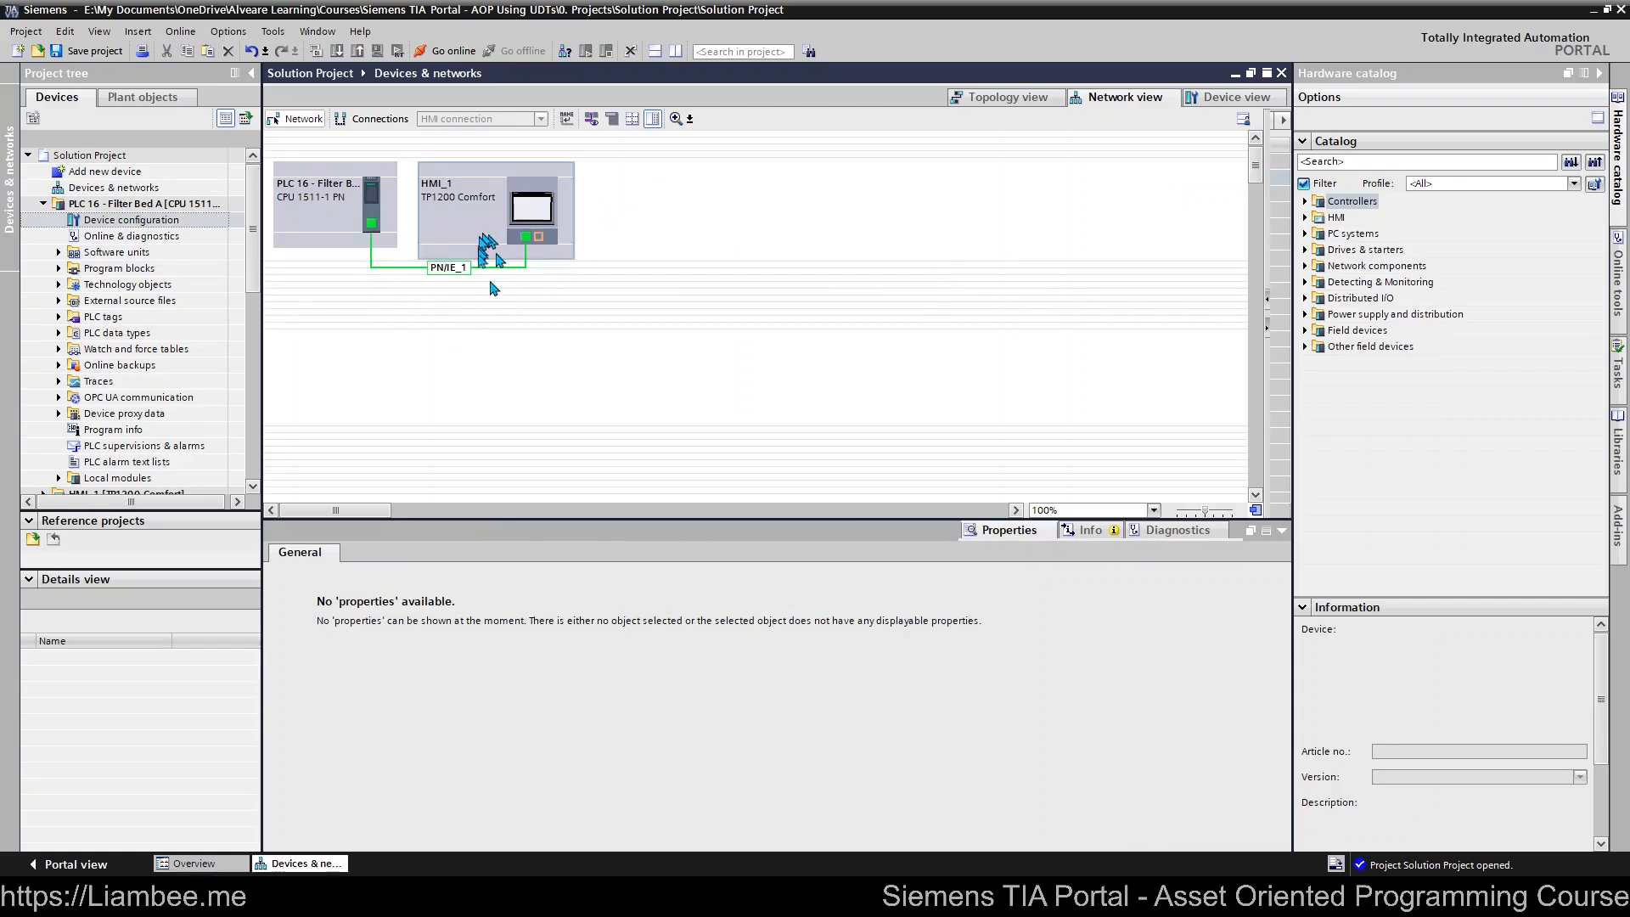
{"action": "left_click", "coordinate": [437, 270]}
{"action": "left_click", "coordinate": [419, 311]}
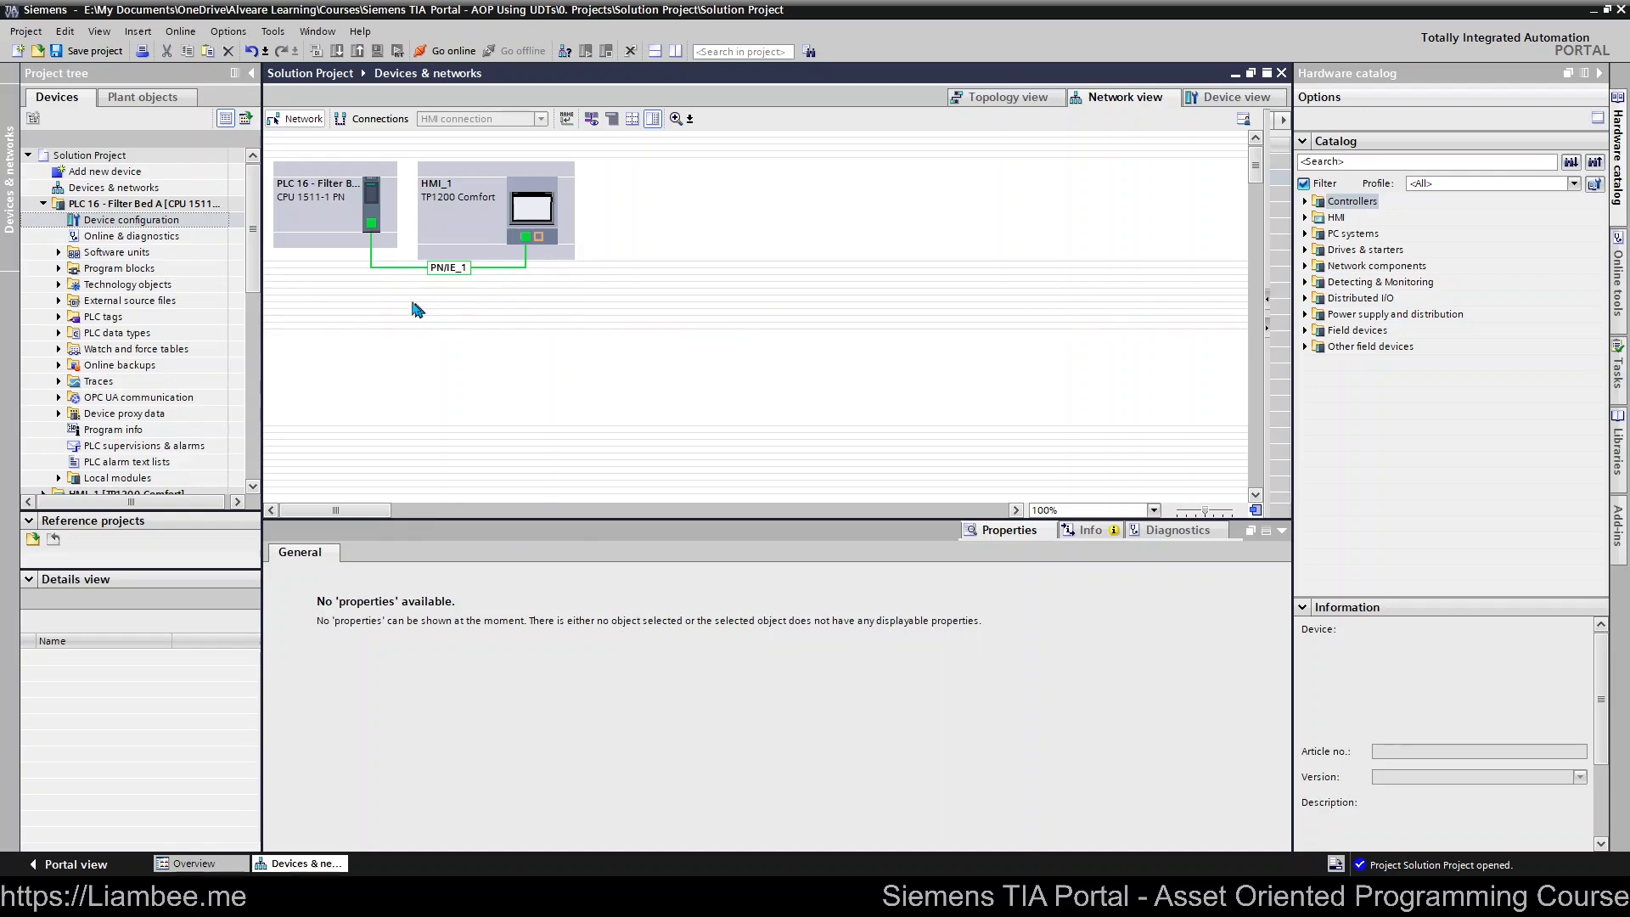
{"action": "left_click", "coordinate": [372, 224]}
{"action": "left_click_drag", "start_coordinate": [372, 226], "coordinate": [680, 248]}
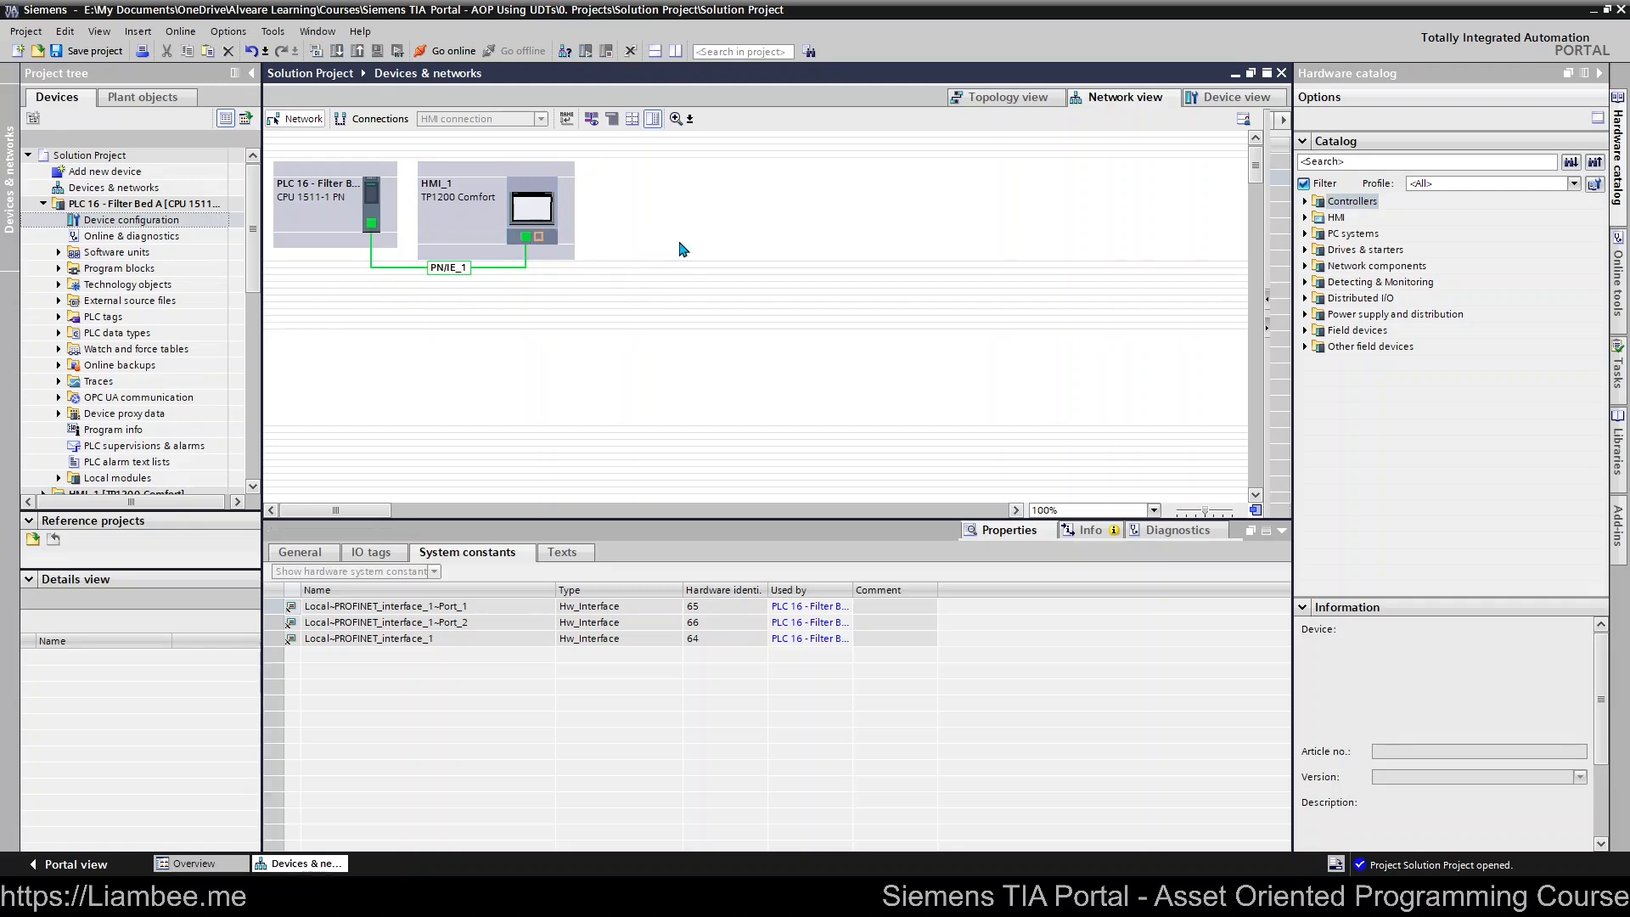
- Switch the network view to connections of type HMI connection and try to link the PLC's PROFINET interface to HMI_1
{"action": "left_click", "coordinate": [374, 124]}
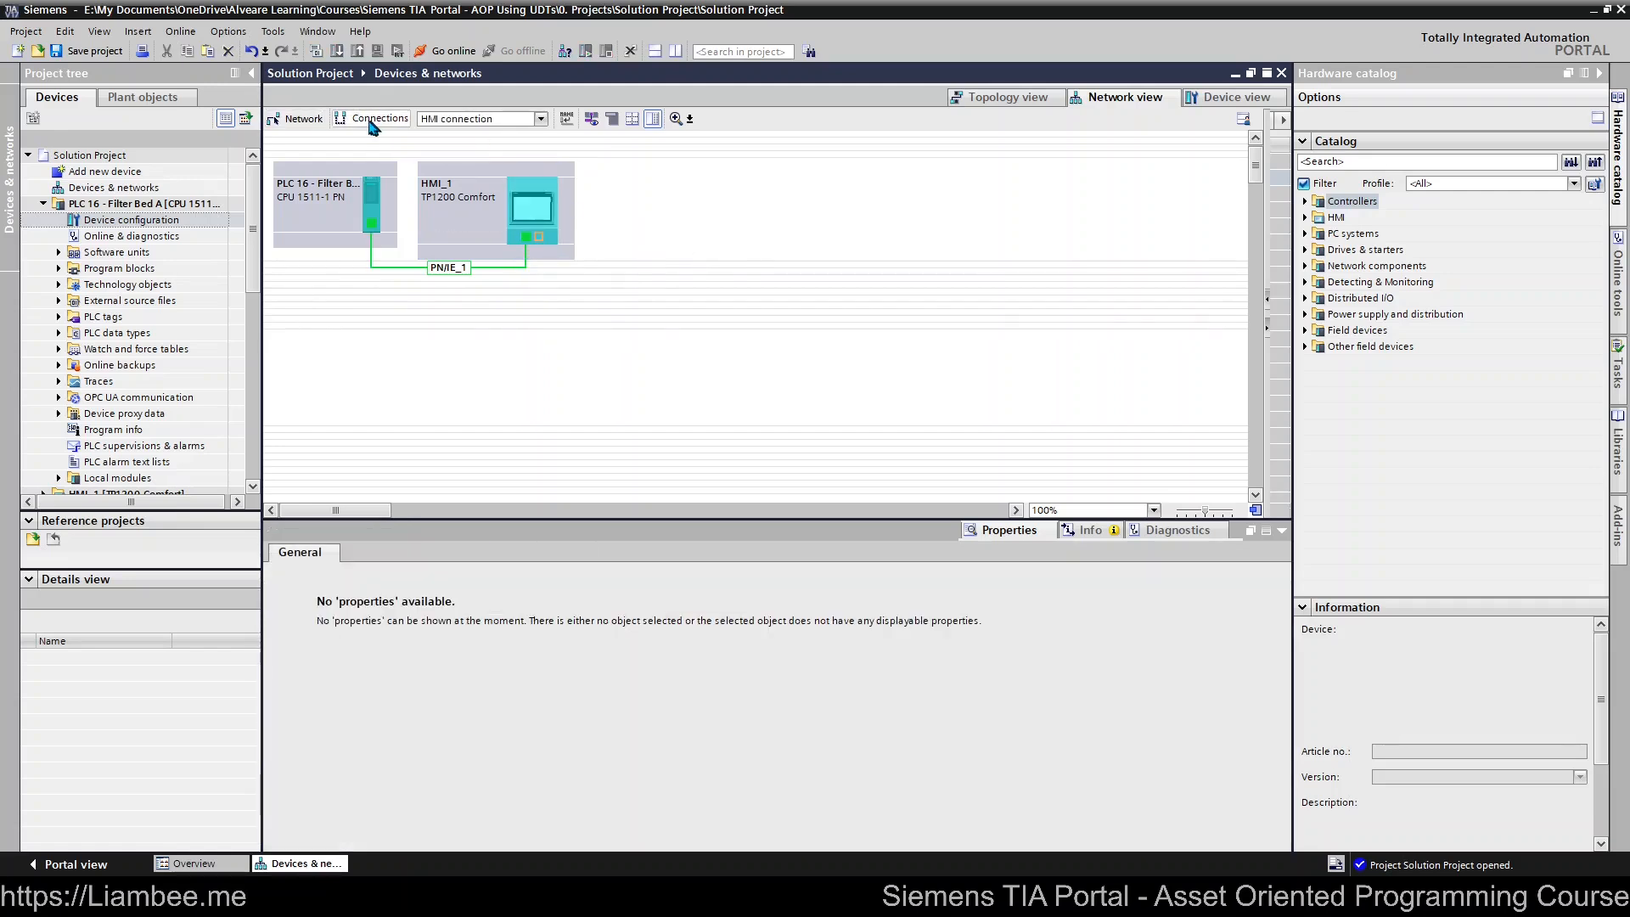
{"action": "left_click", "coordinate": [480, 120]}
{"action": "left_click", "coordinate": [485, 123]}
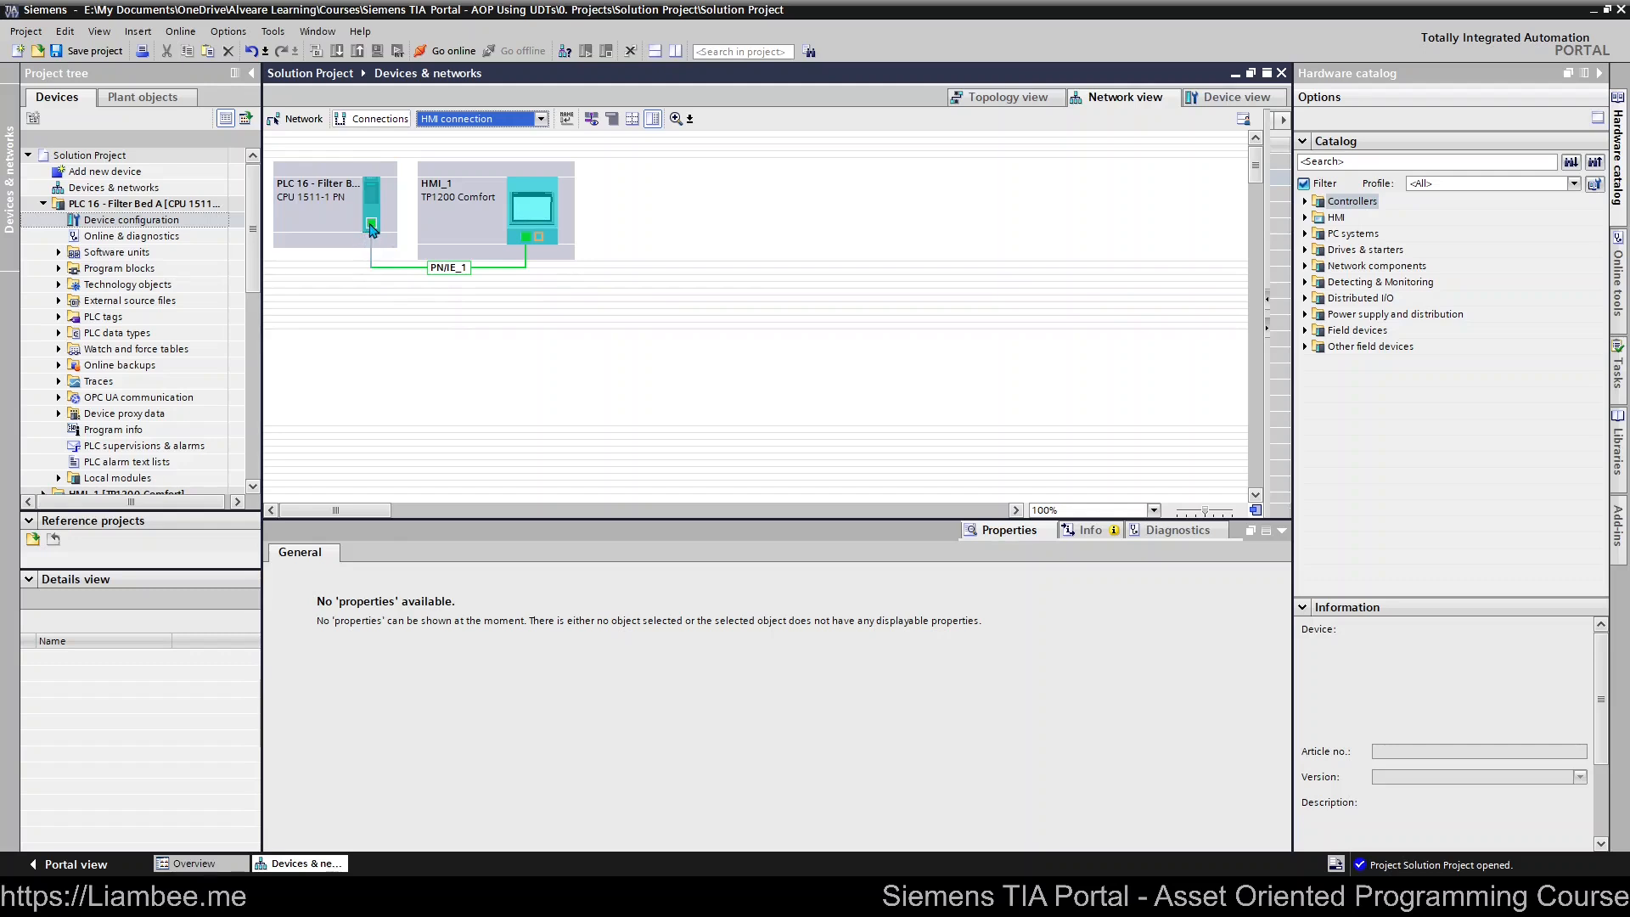
{"action": "left_click_drag", "start_coordinate": [372, 223], "coordinate": [534, 244]}
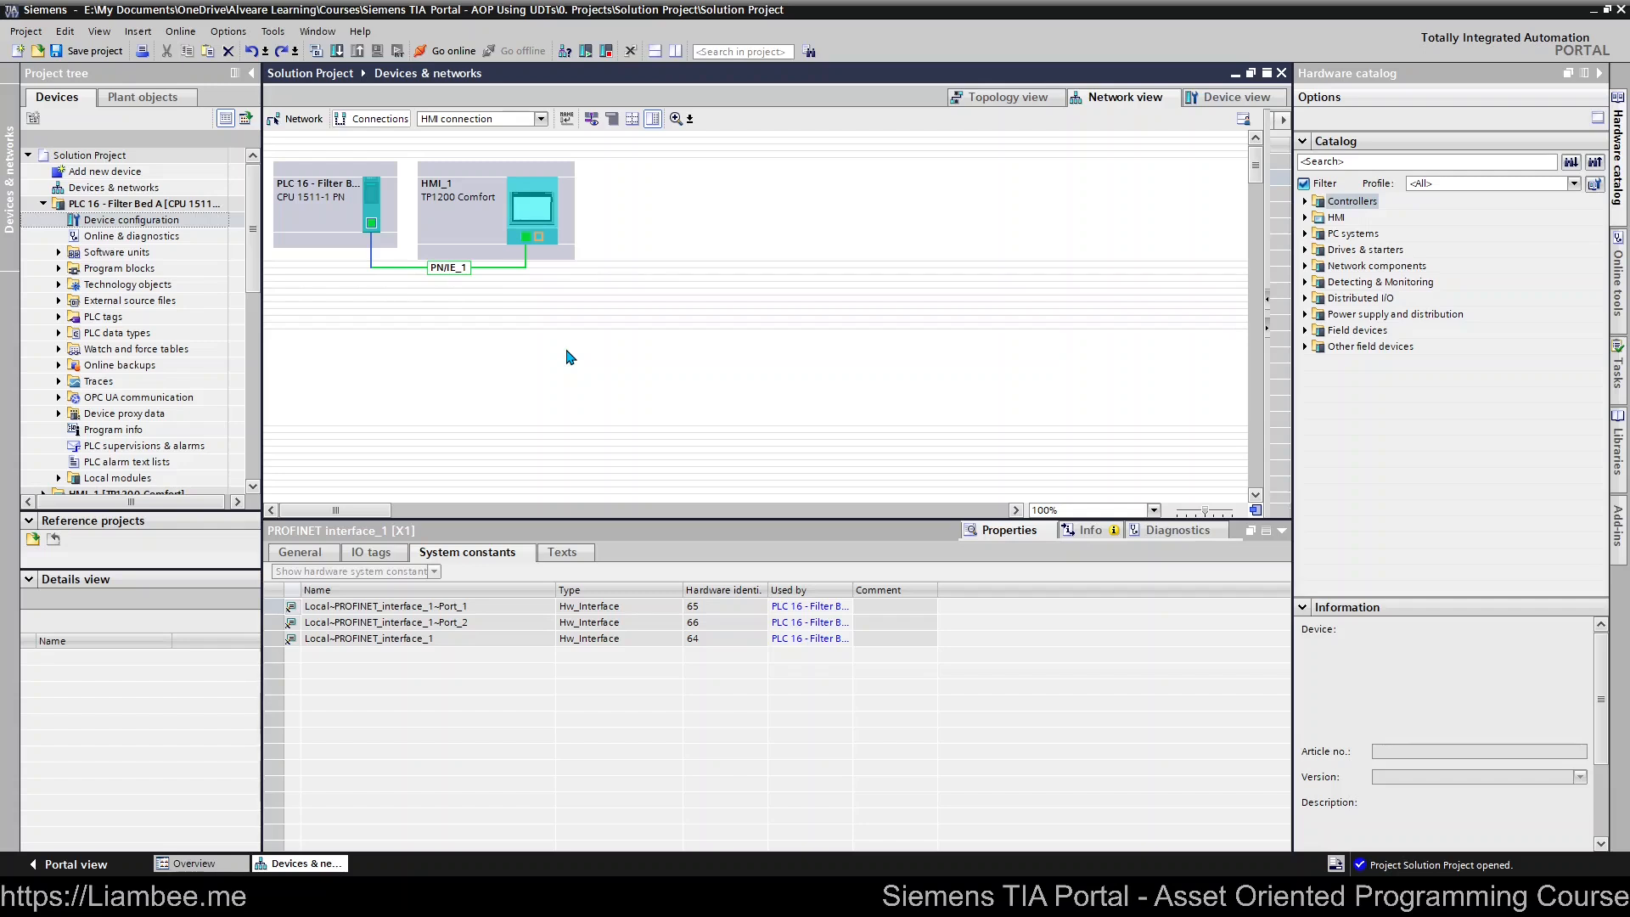
{"action": "left_click", "coordinate": [569, 356]}
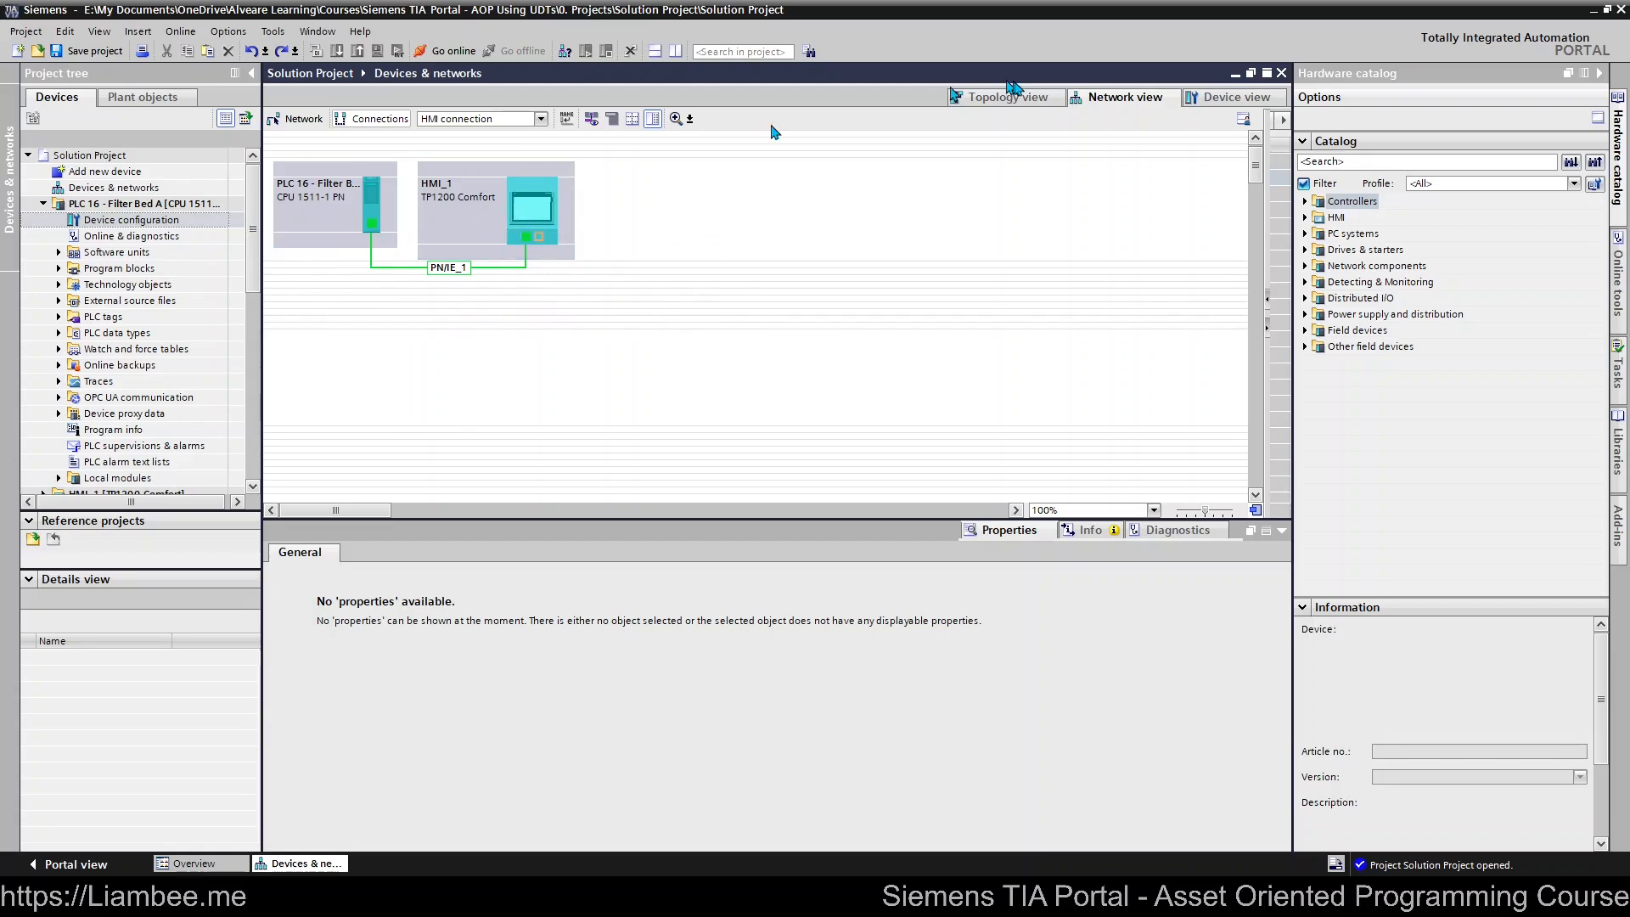
- Return to the device view of PLC 16 - Filter Bed A and inspect the S2 - Digital Inputs and S5 - Analog Outputs modules
{"action": "left_click", "coordinate": [1204, 97]}
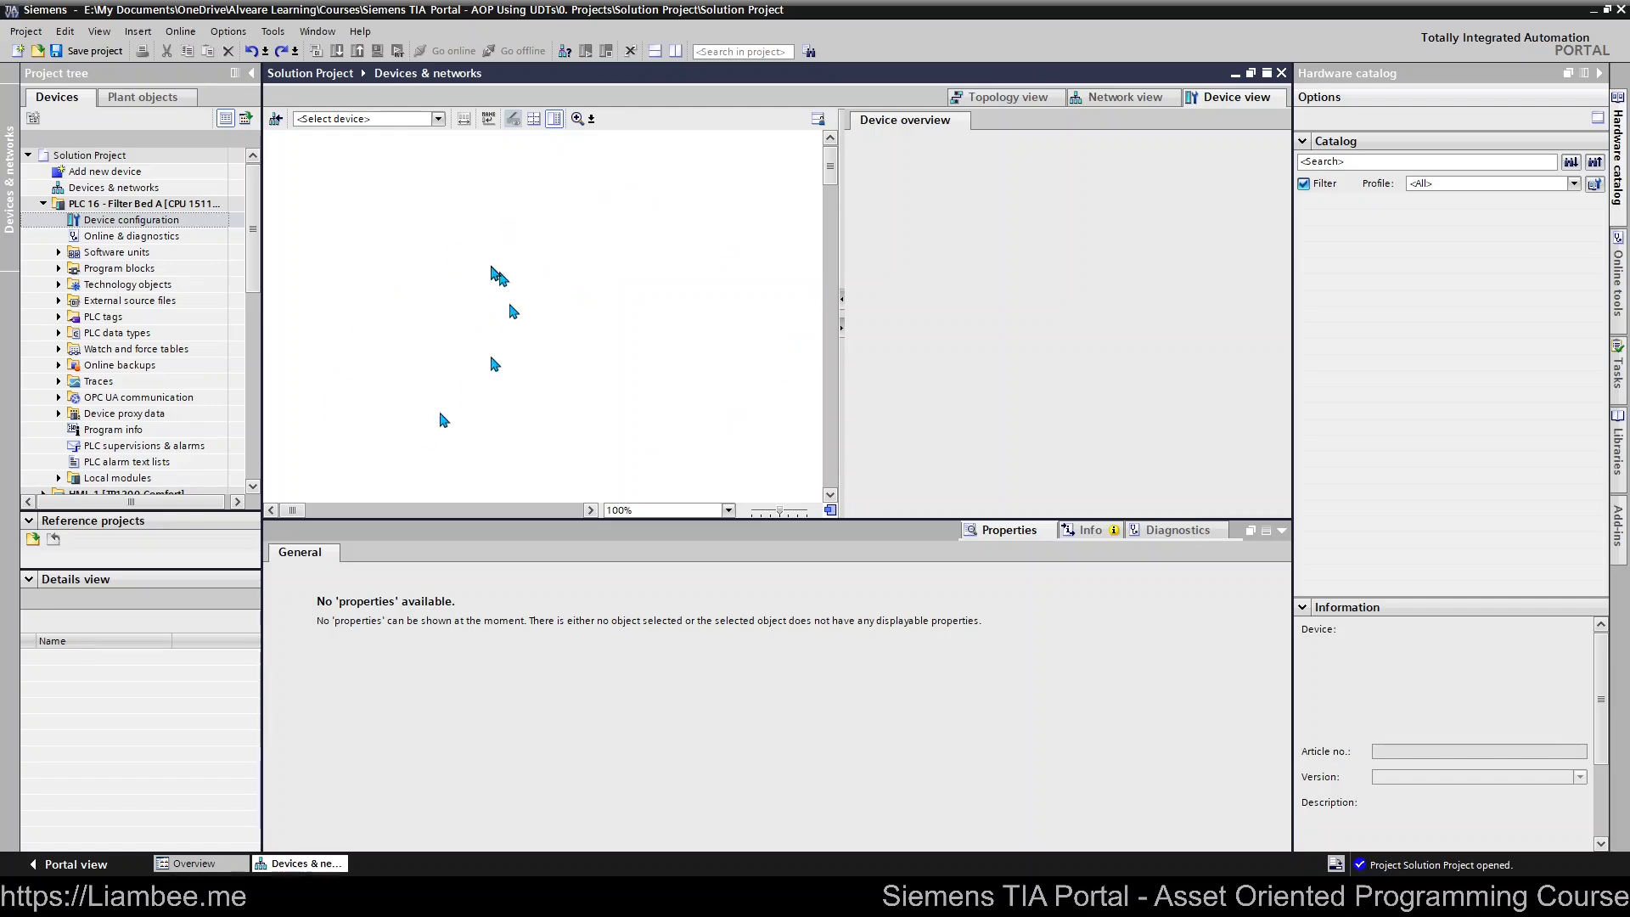
{"action": "left_click", "coordinate": [415, 119]}
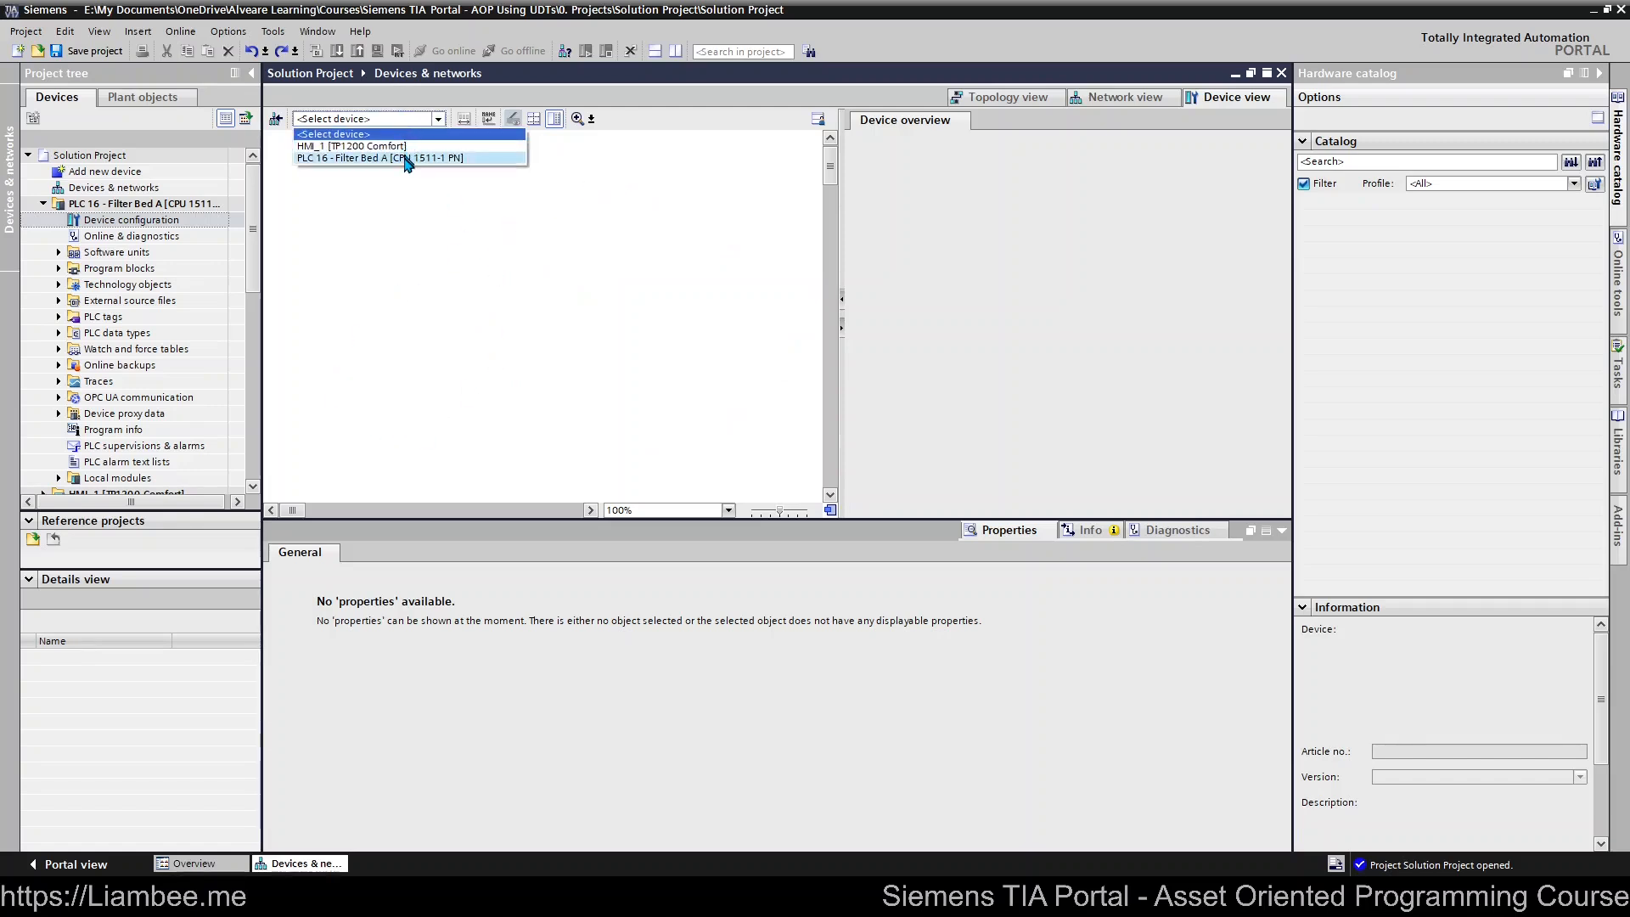
{"action": "left_click", "coordinate": [405, 153]}
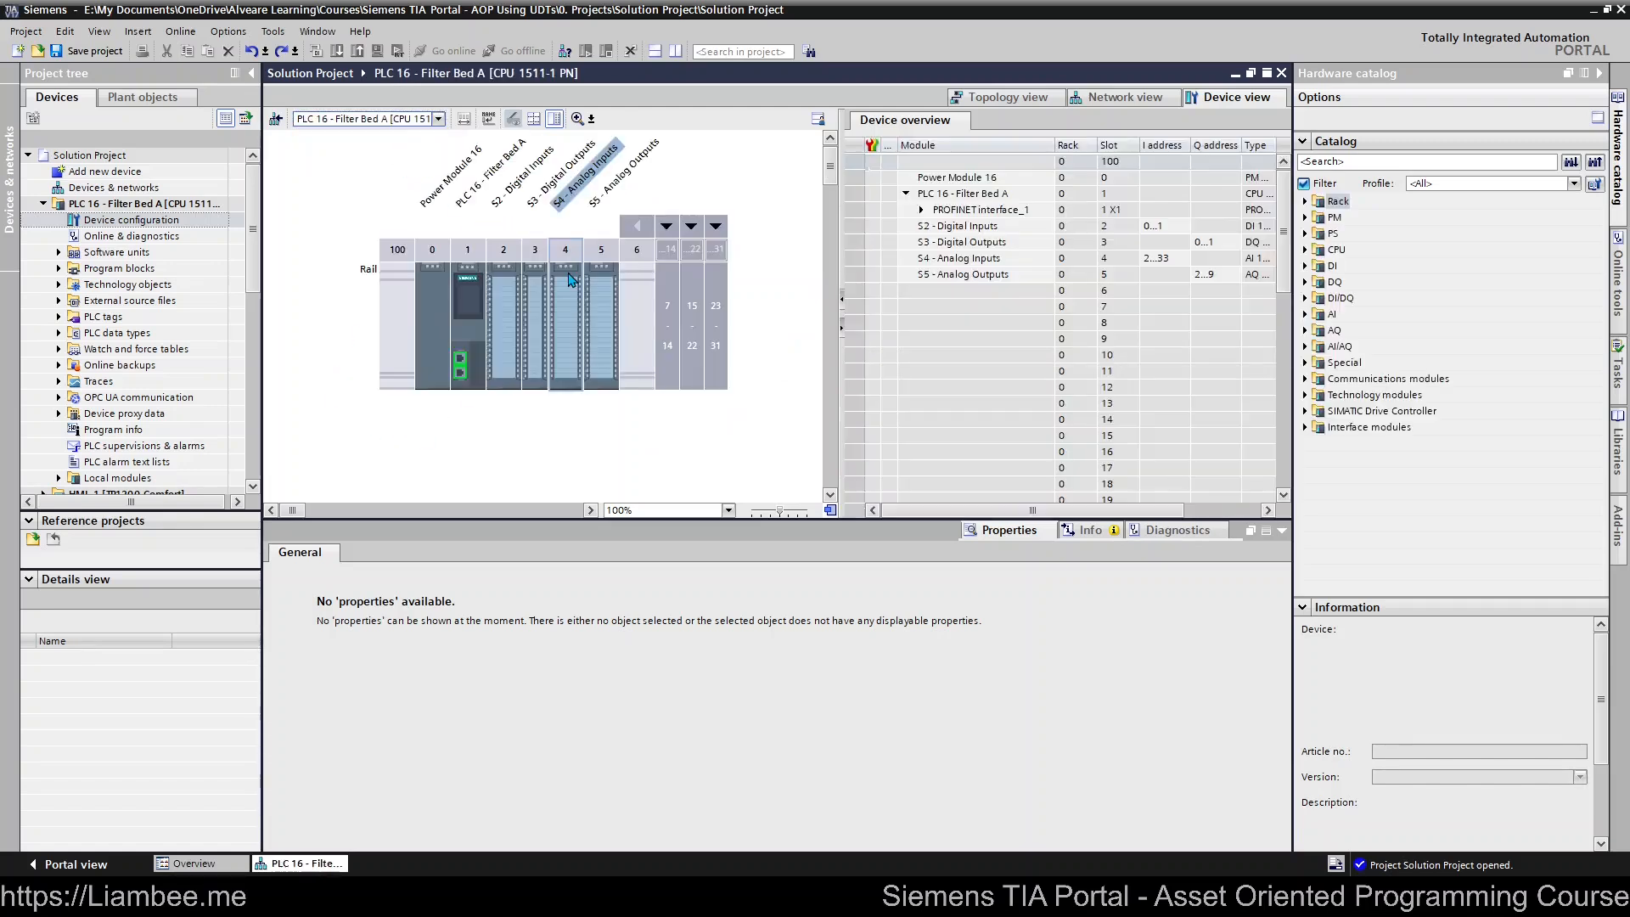
{"action": "left_click", "coordinate": [511, 308]}
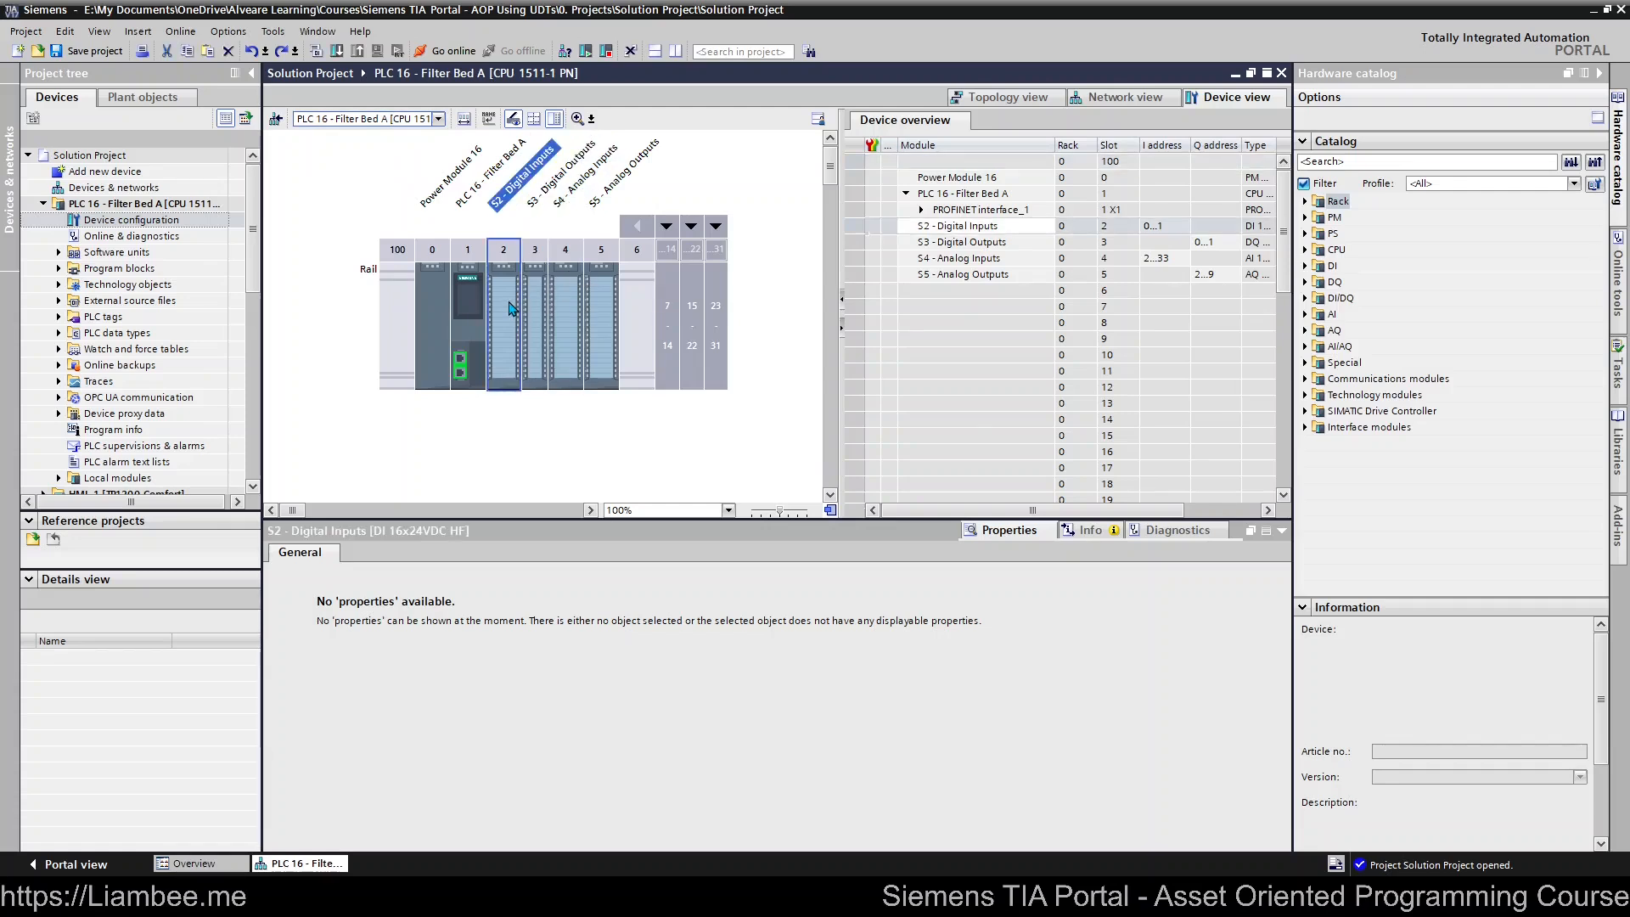
{"action": "left_click", "coordinate": [608, 289]}
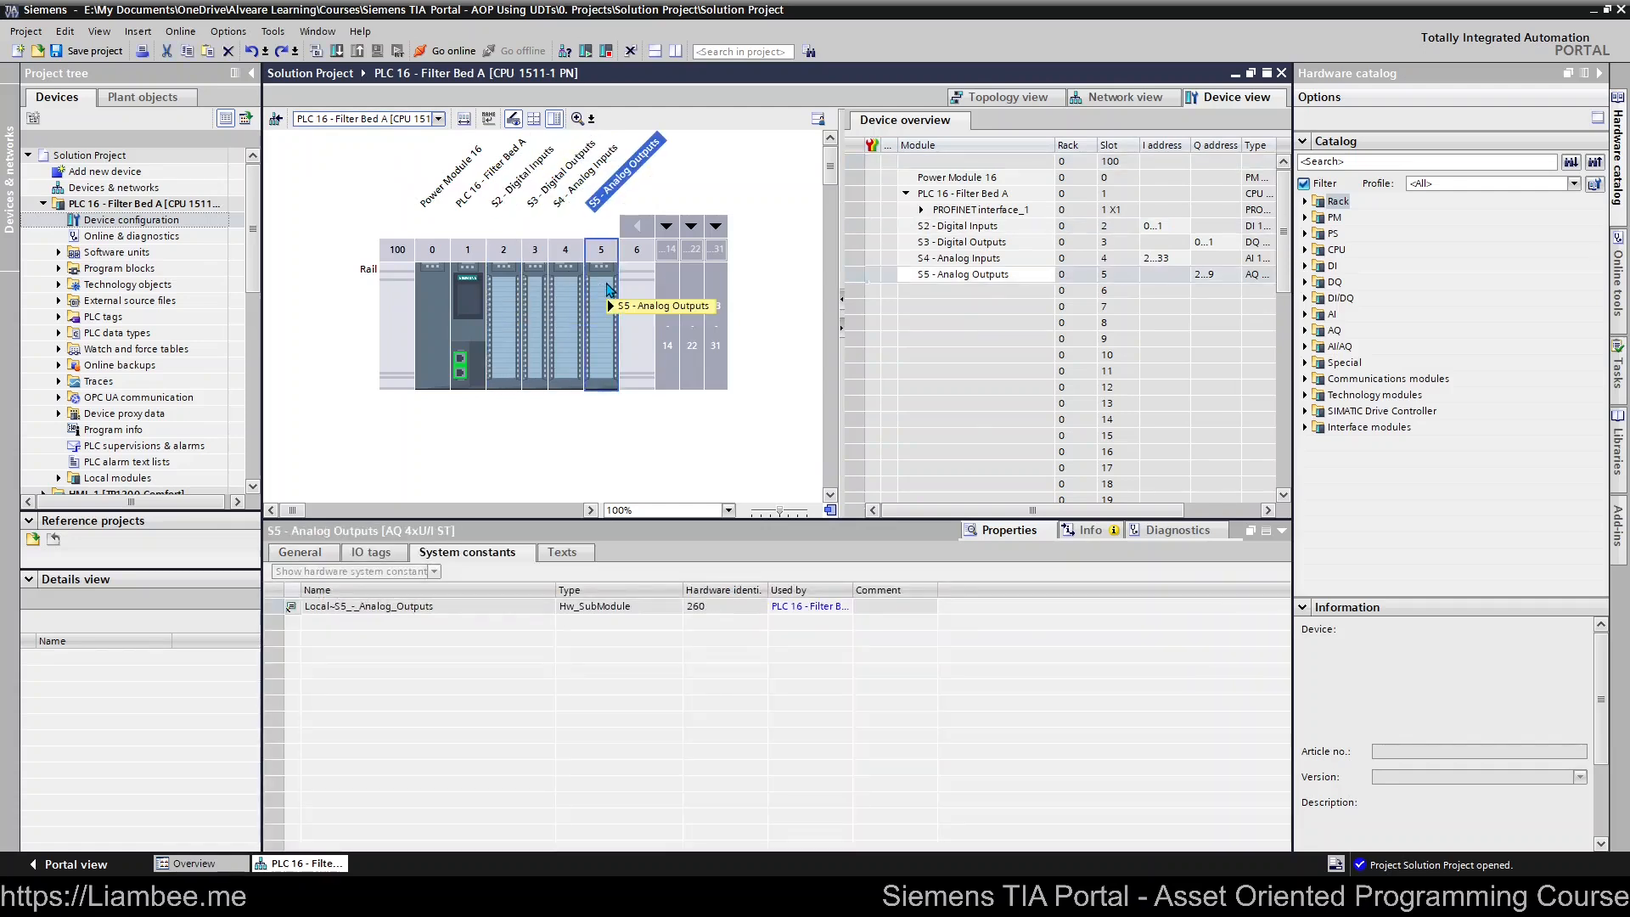